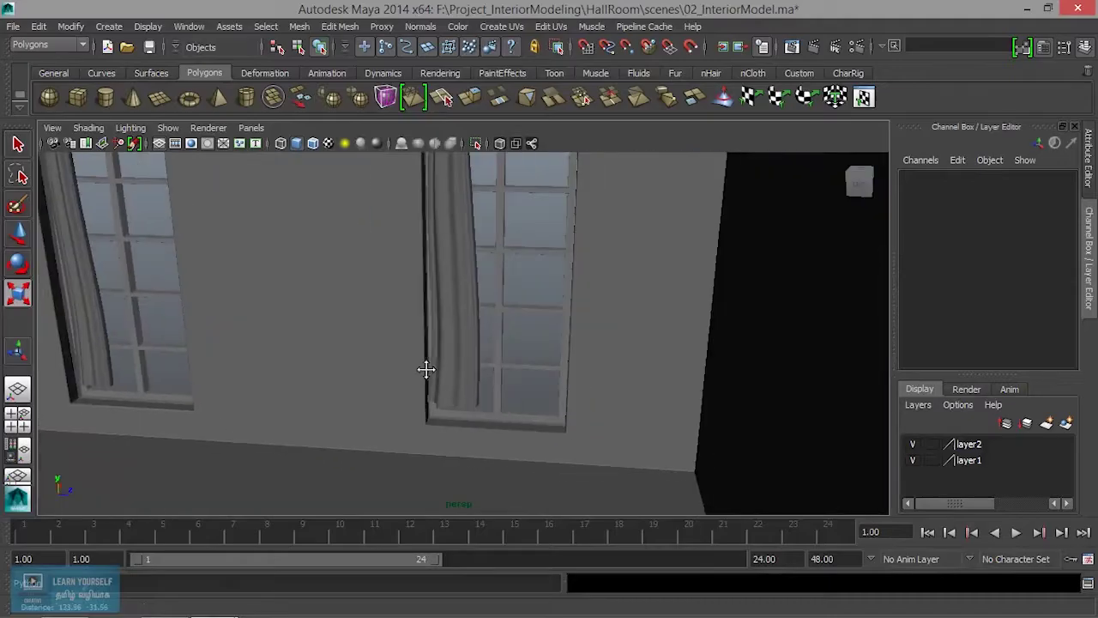
Step: Orbit around the hall-room interior and select the room mesh
scroll(513, 320, down, 3)
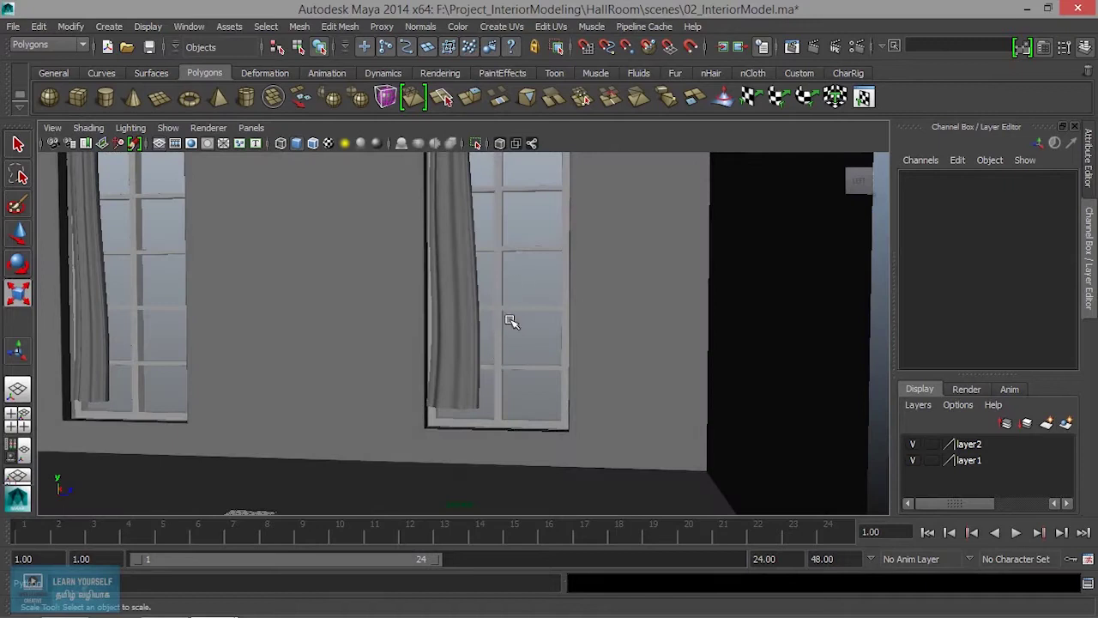
scroll(527, 309, down, 4)
alt+middle_drag(498, 363, 701, 352)
alt+drag(701, 352, 500, 387)
scroll(664, 443, up, 4)
mouse_move(664, 444)
alt+mouse_down()
mouse_move(584, 409)
mouse_move(552, 370)
mouse_move(510, 378)
mouse_move(603, 381)
mouse_move(209, 393)
mouse_move(333, 406)
mouse_move(424, 397)
mouse_move(505, 412)
mouse_move(502, 361)
mouse_move(387, 360)
alt+mouse_up()
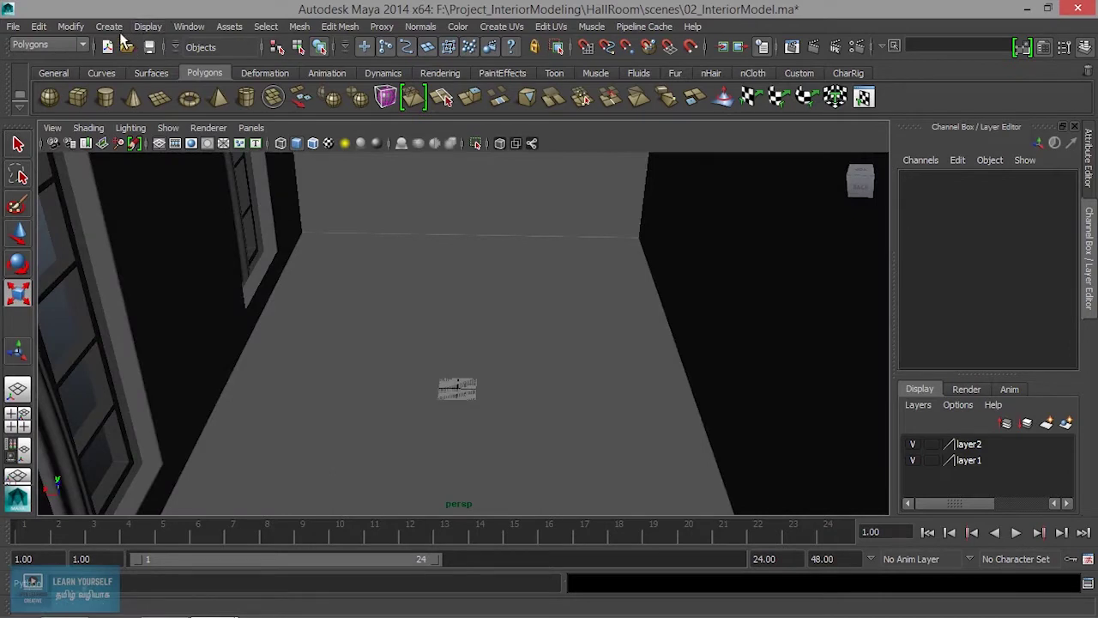
key(r)
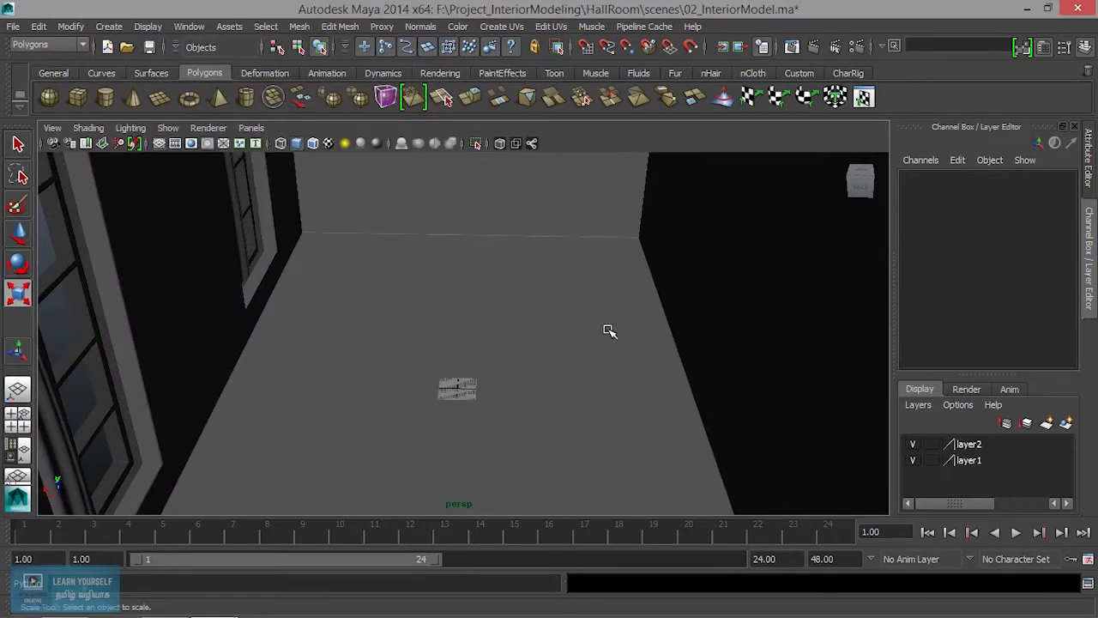
click(582, 387)
Step: Maximize the side view and frame the floor between the two windows
key(space)
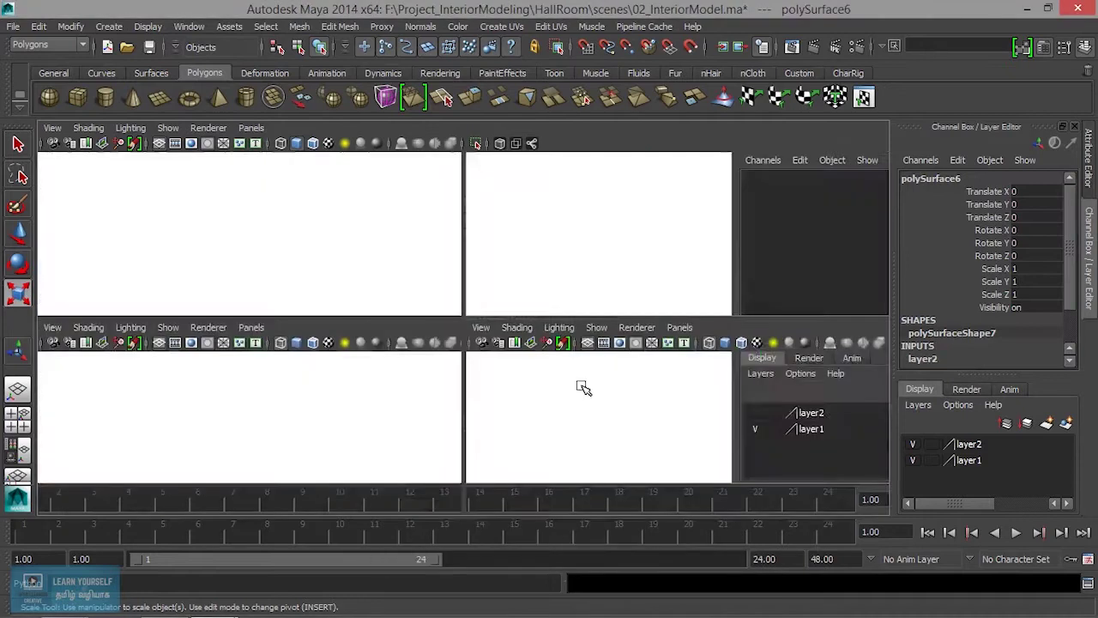
key(space)
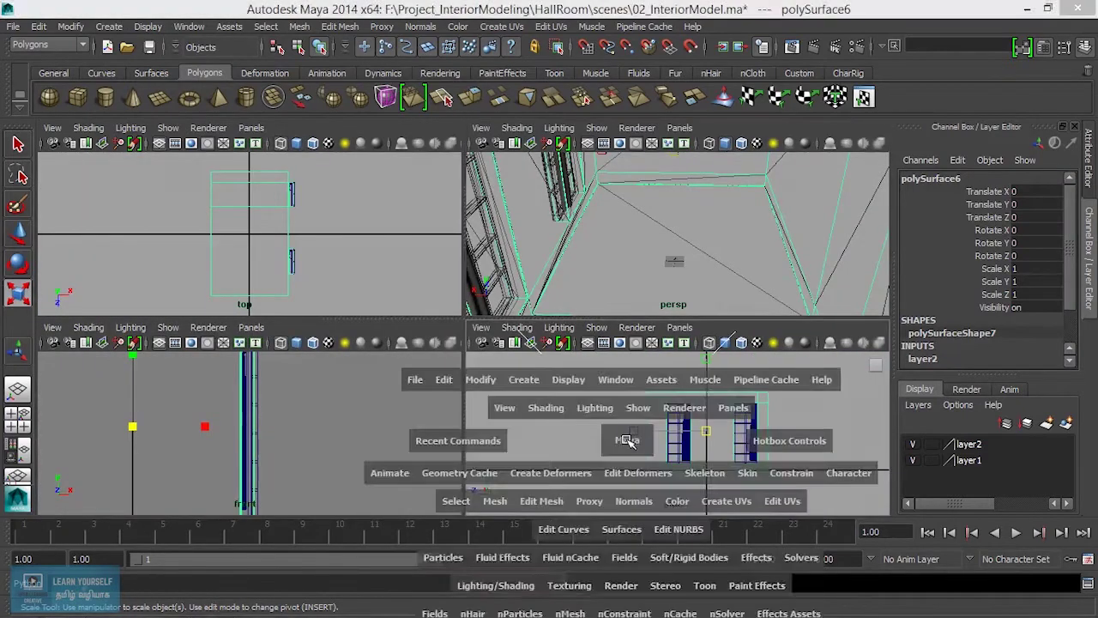
key(f)
scroll(543, 386, up, 3)
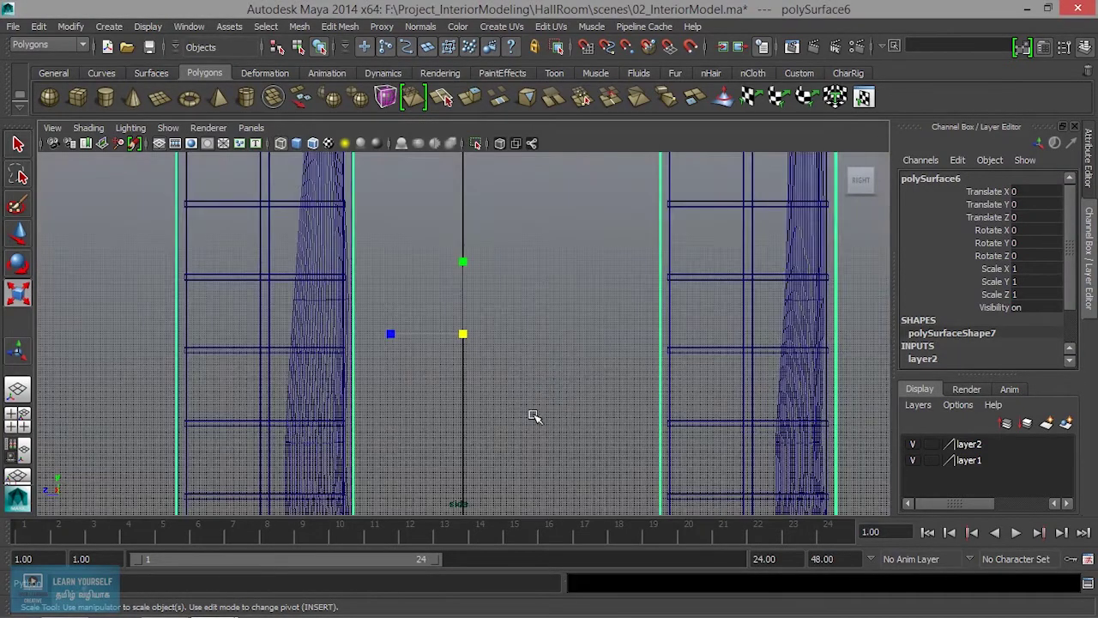
alt+middle_drag(536, 416, 502, 211)
alt+right_drag(503, 211, 501, 388)
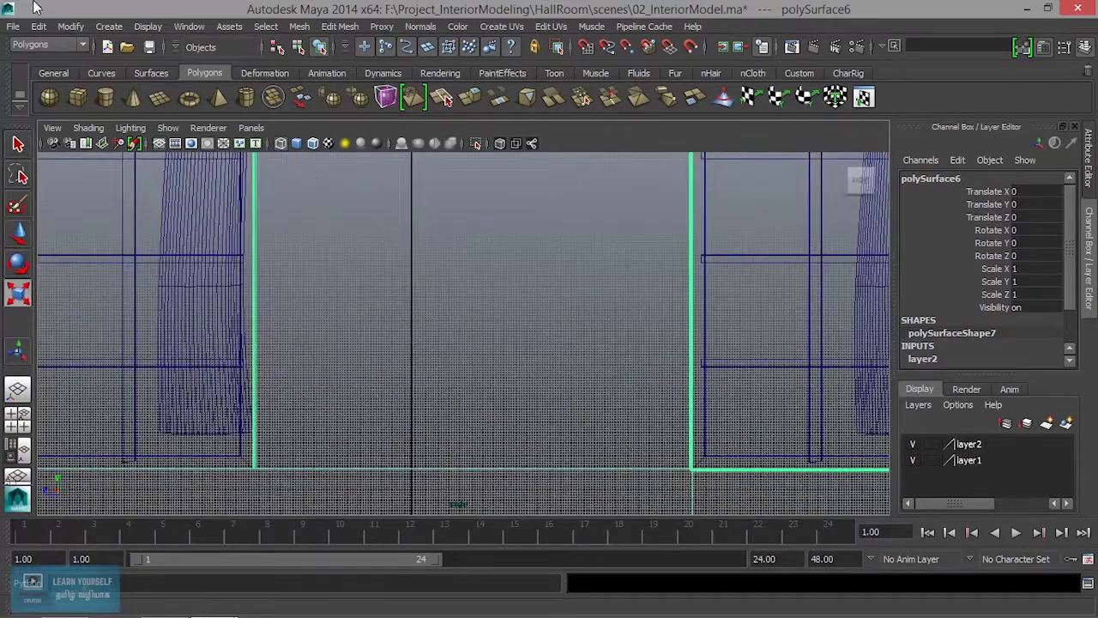
Step: Draw the vase's side profile with the CV Curve Tool, from top down to the base centre
click(109, 25)
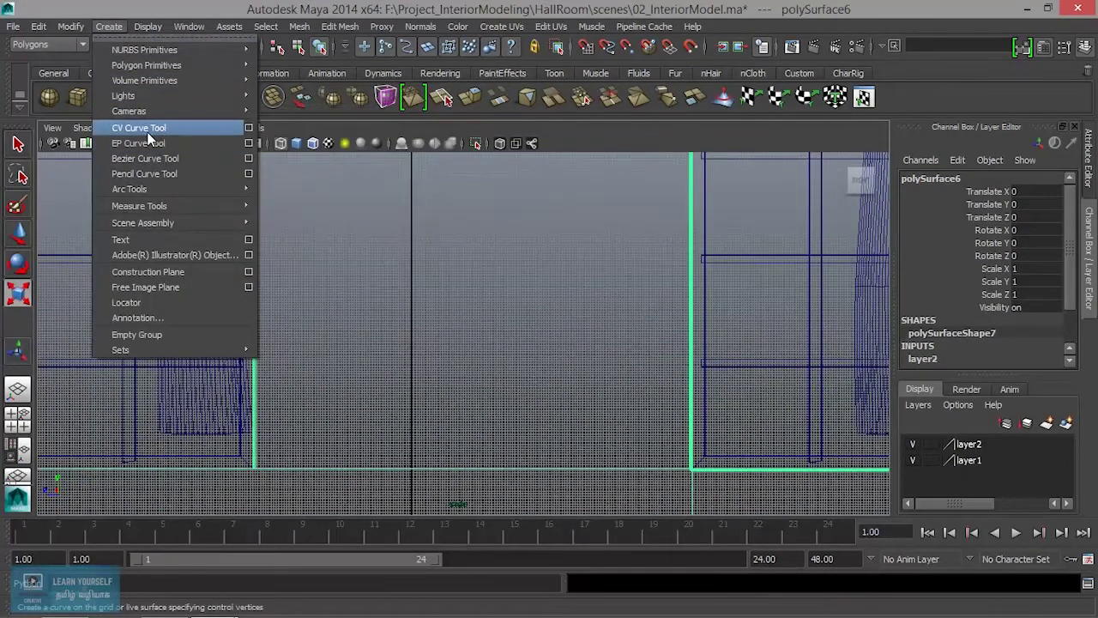
click(141, 128)
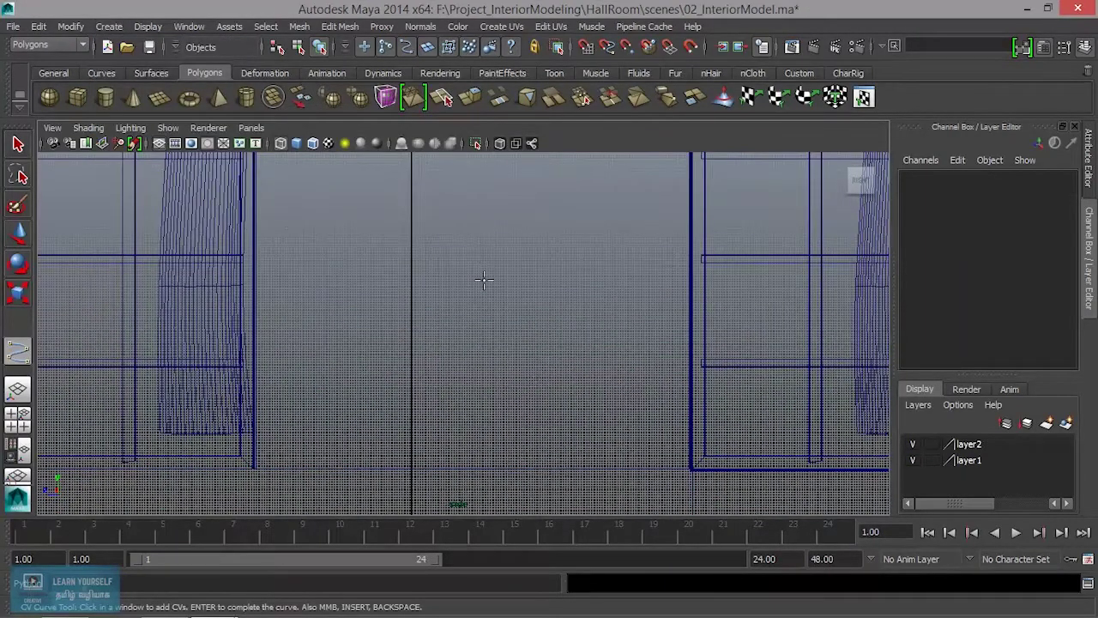
click(487, 271)
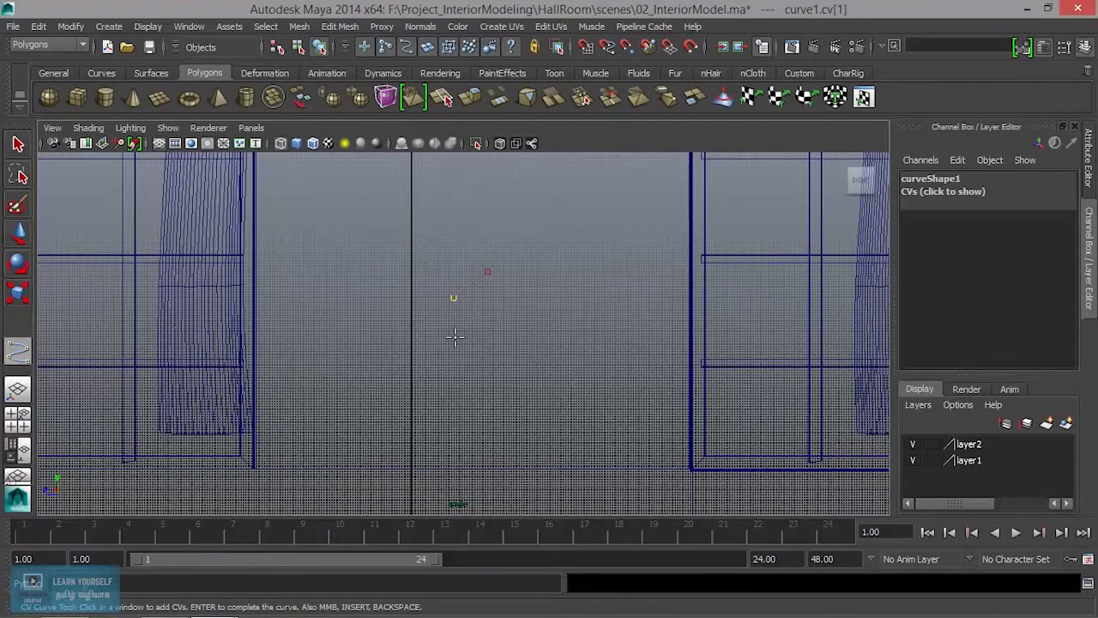
click(493, 424)
click(481, 465)
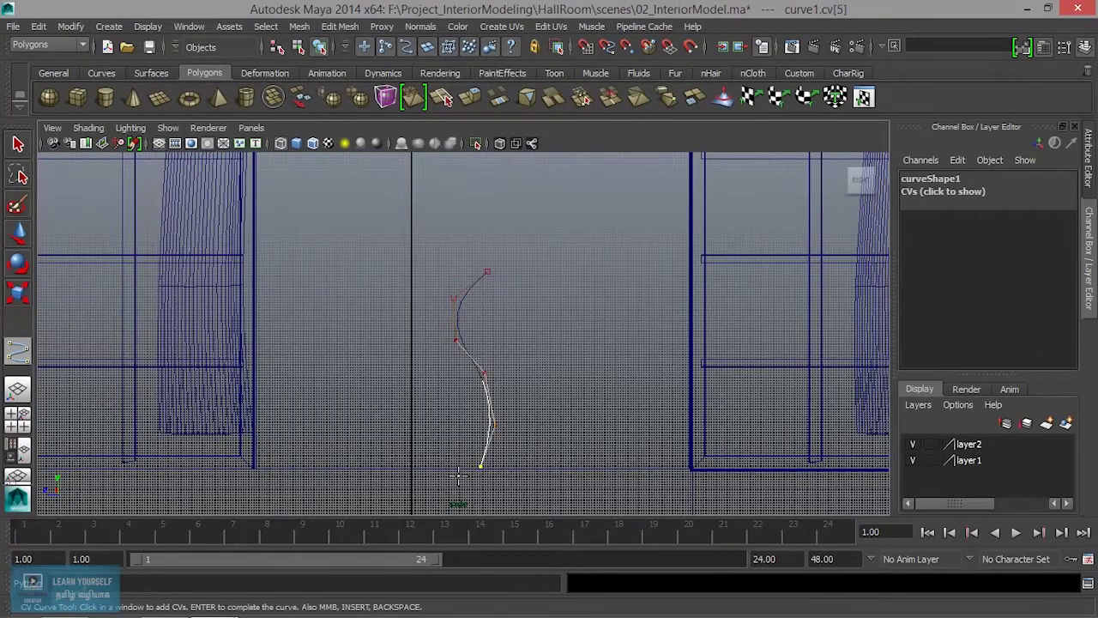
click(412, 483)
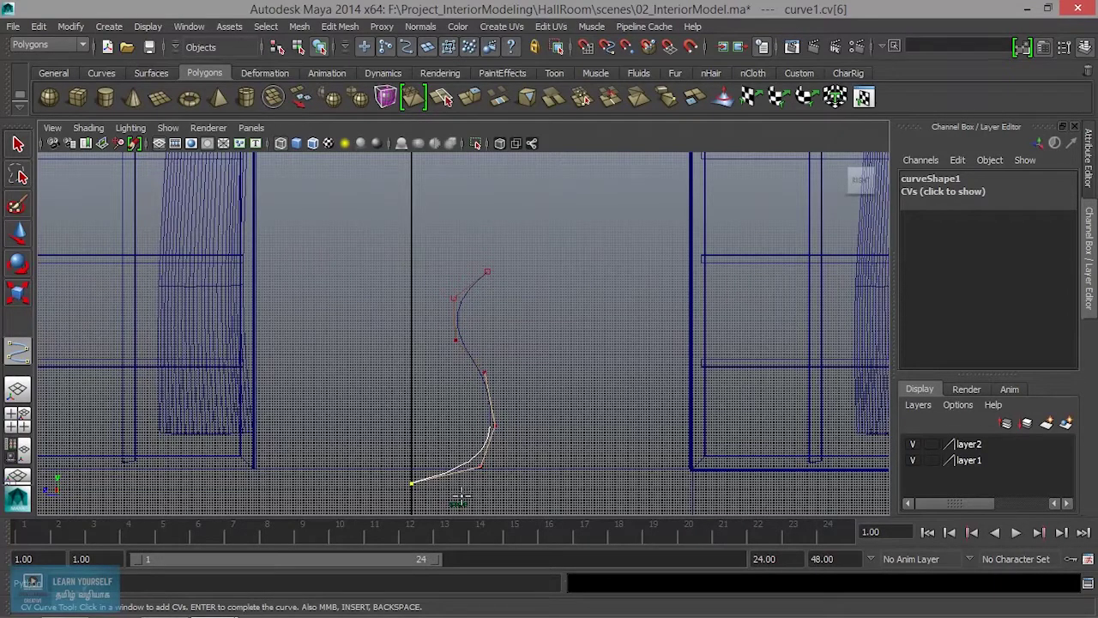
key(Return)
Step: Show curve1's control vertices and select a lower one
mouse_move(490, 424)
alt+mouse_down()
mouse_move(527, 419)
mouse_move(485, 317)
mouse_move(498, 295)
alt+mouse_up()
right_drag(496, 292, 421, 293)
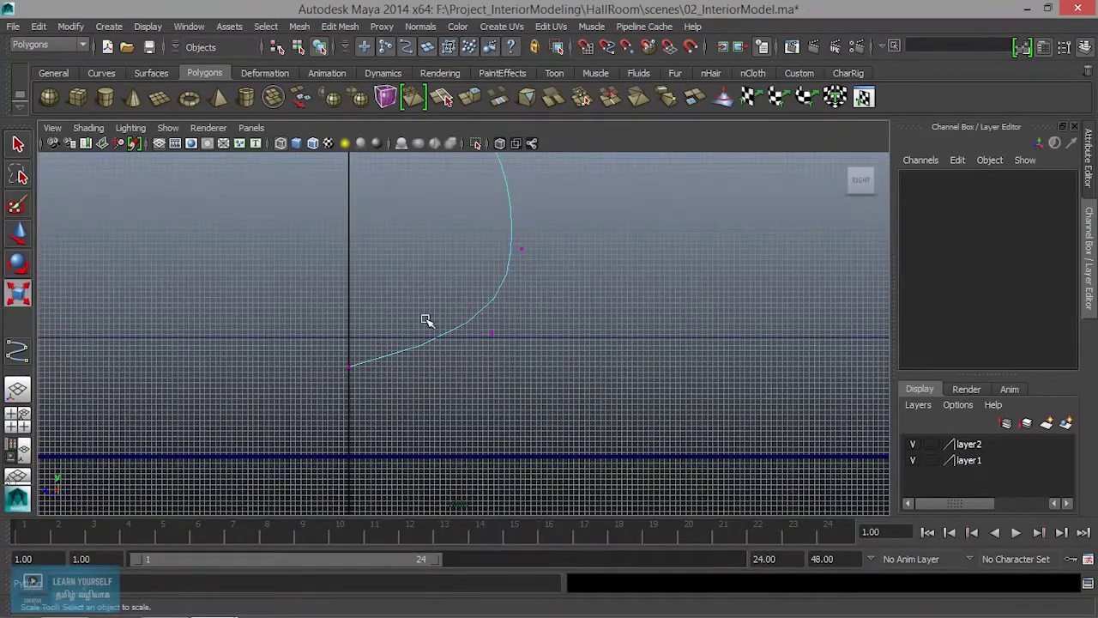
drag(422, 313, 532, 369)
Step: Move the lower CV down and shift the upper CVs left to bend the profile
key(w)
mouse_move(496, 293)
mouse_down()
mouse_move(492, 316)
mouse_move(592, 335)
mouse_up()
scroll(569, 435, up, 3)
scroll(590, 339, down, 2)
scroll(589, 348, down, 1)
alt+middle_drag(521, 347, 533, 383)
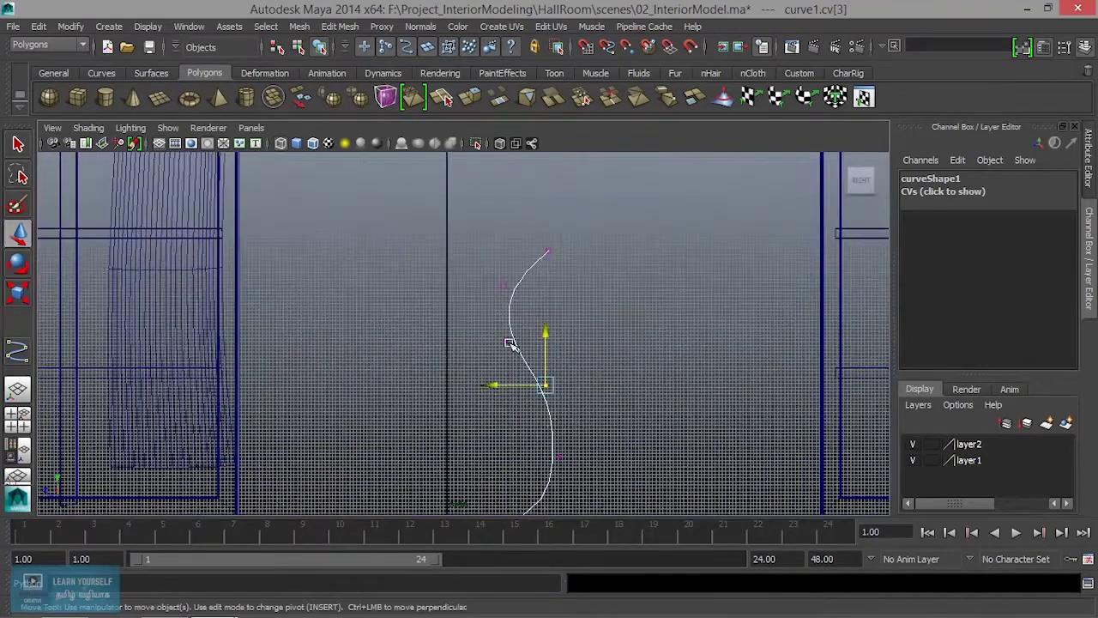
drag(525, 273, 485, 354)
drag(452, 316, 441, 315)
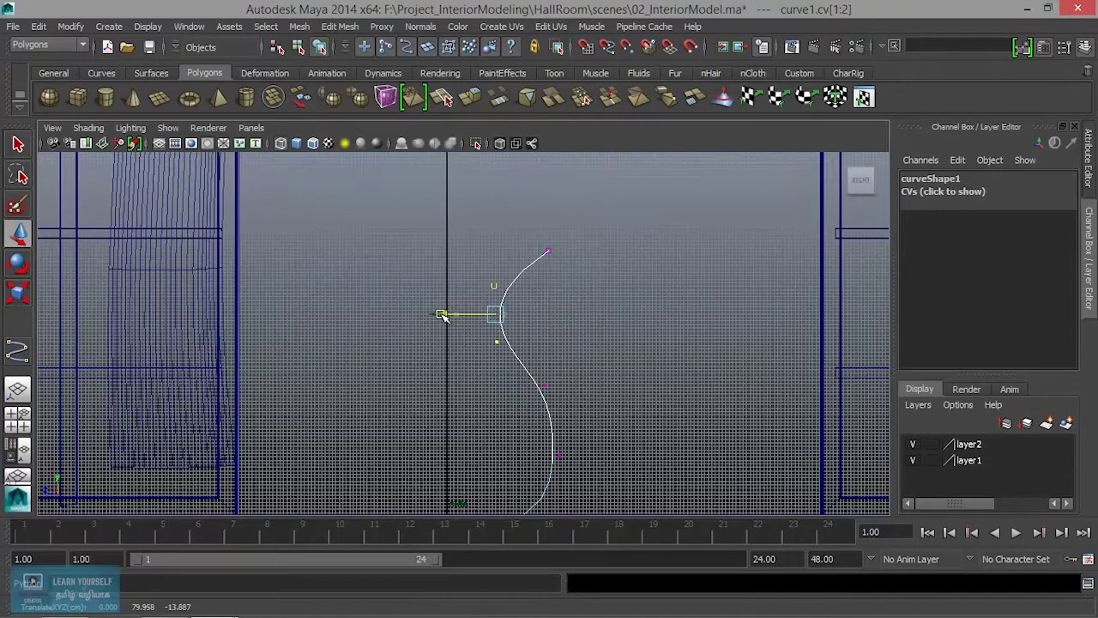
mouse_move(564, 275)
mouse_down()
mouse_move(528, 236)
mouse_move(474, 251)
mouse_up()
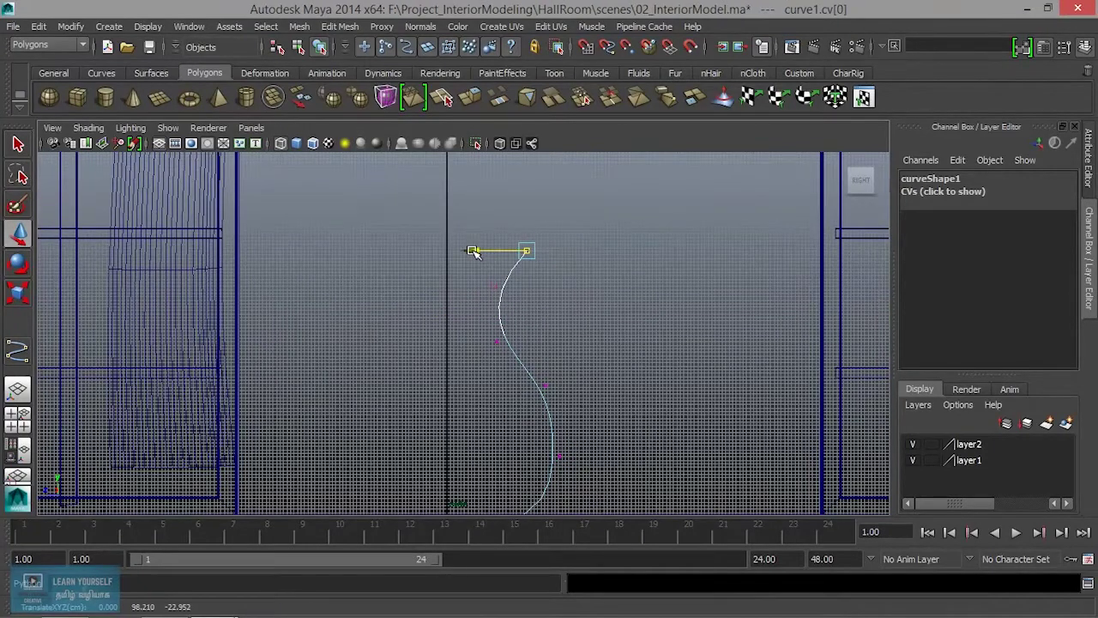
Step: Pull the bottom CV in to curve the base, then return curve1 to Object Mode
alt+middle_drag(511, 317, 564, 220)
drag(556, 427, 511, 407)
drag(520, 314, 575, 364)
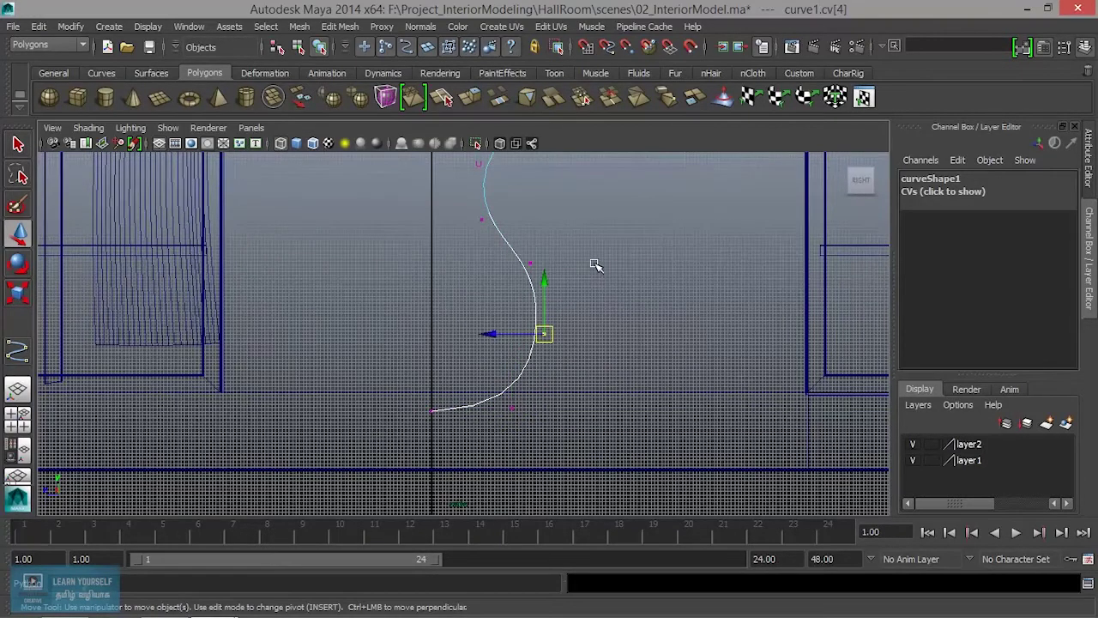
key(space)
key(space)
alt+drag(490, 362, 657, 417)
mouse_move(489, 358)
alt+mouse_down()
mouse_move(588, 387)
mouse_move(440, 298)
alt+mouse_up()
right_drag(429, 279, 479, 258)
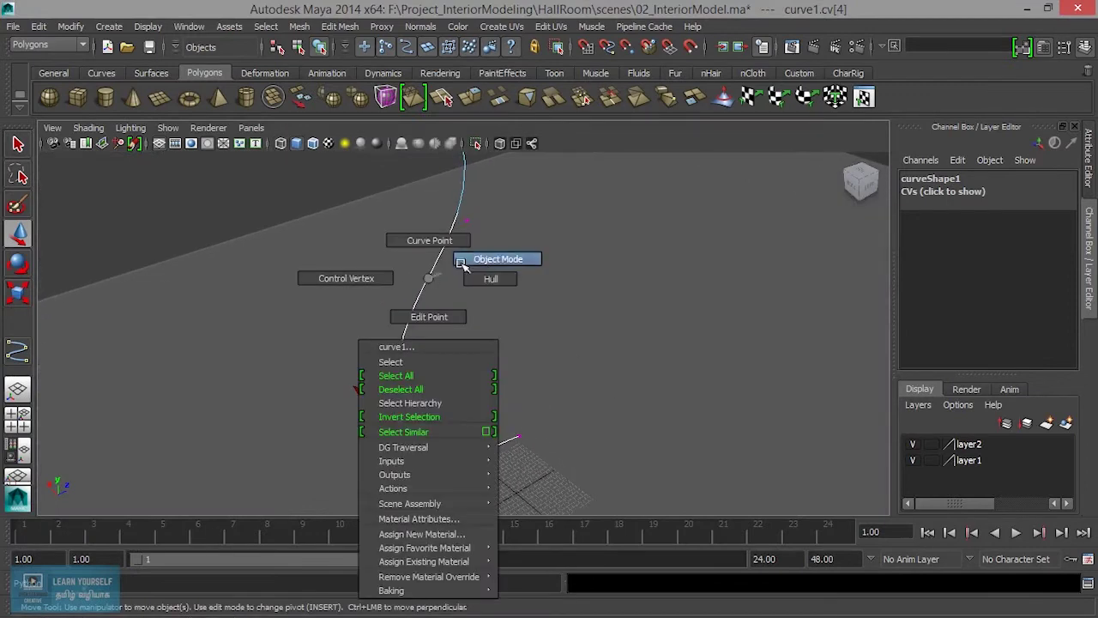
key(F8)
alt+drag(473, 407, 441, 369)
Step: Switch to the Surfaces menu set and revolve curve1 360° around Y into revolvedSurface1
click(80, 47)
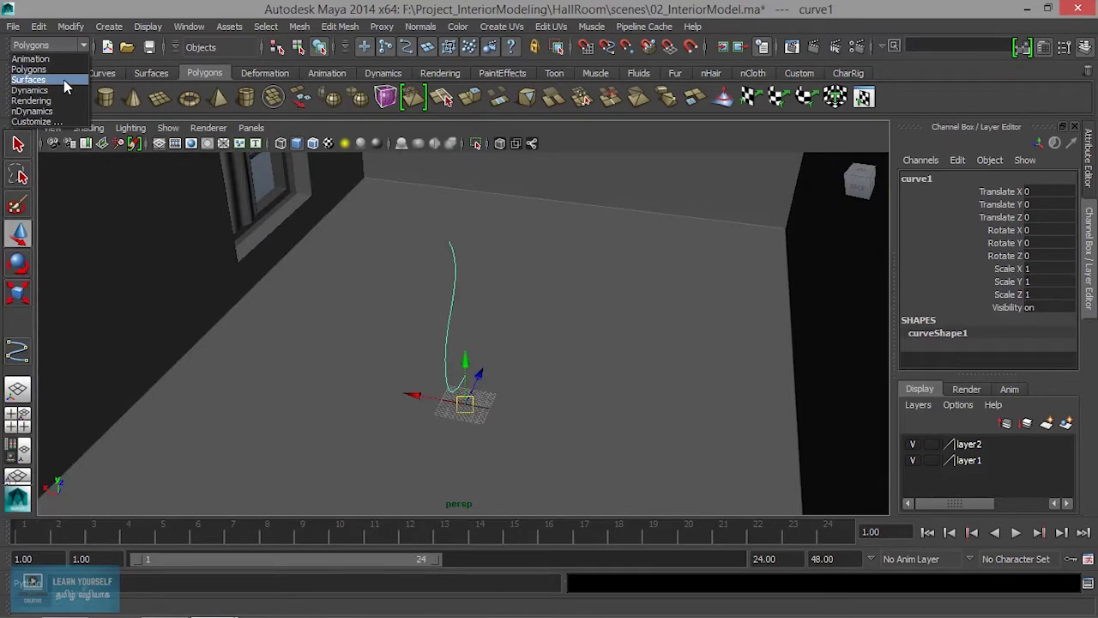
click(63, 80)
click(327, 27)
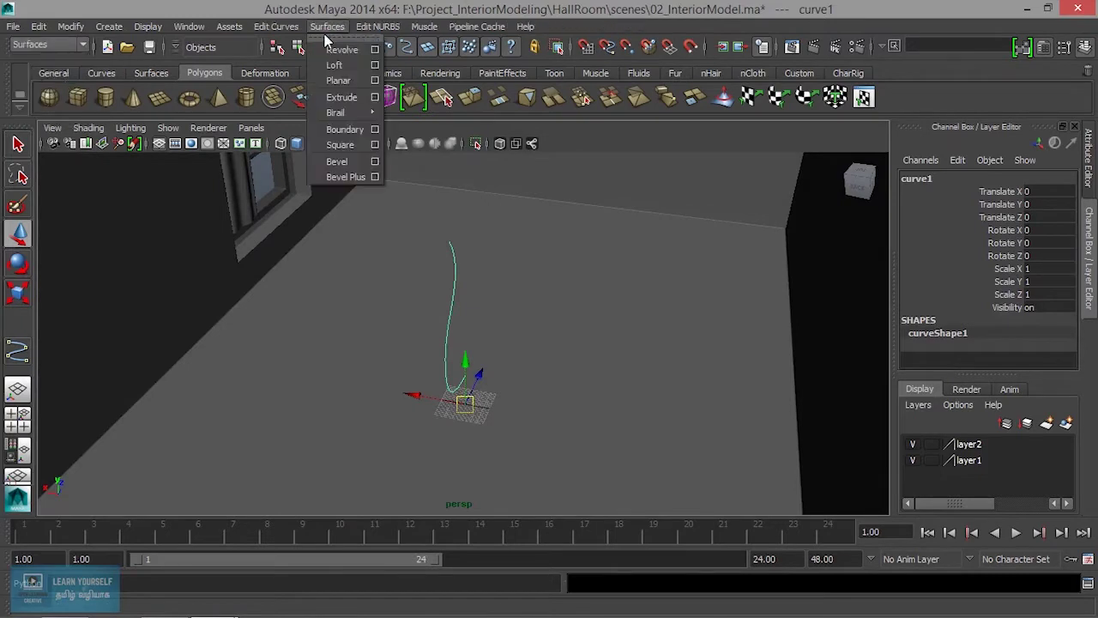
click(375, 52)
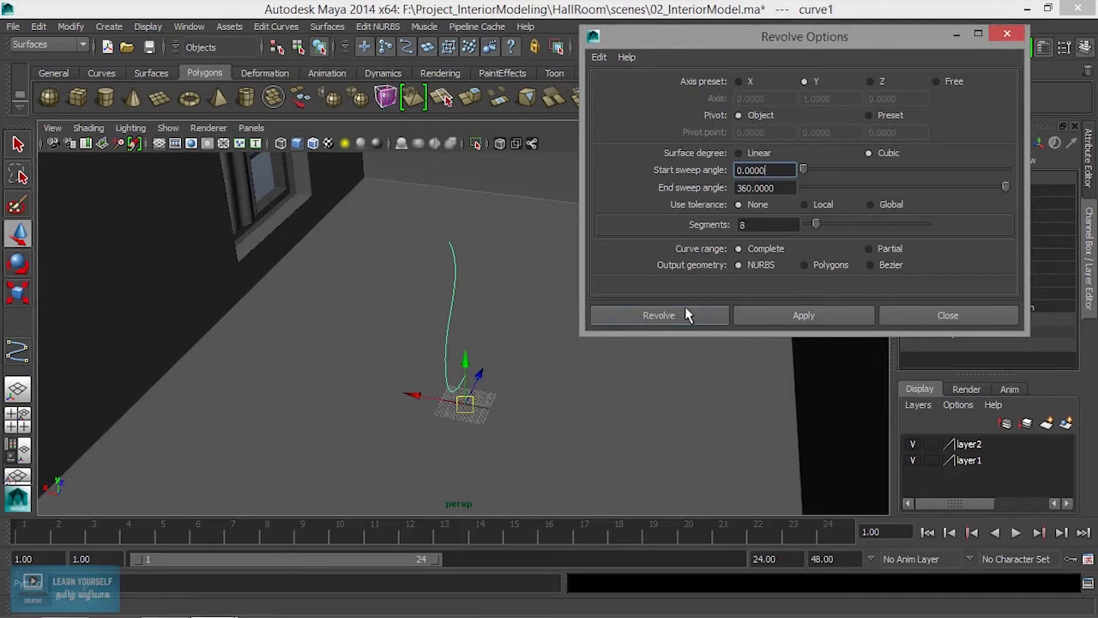
click(684, 313)
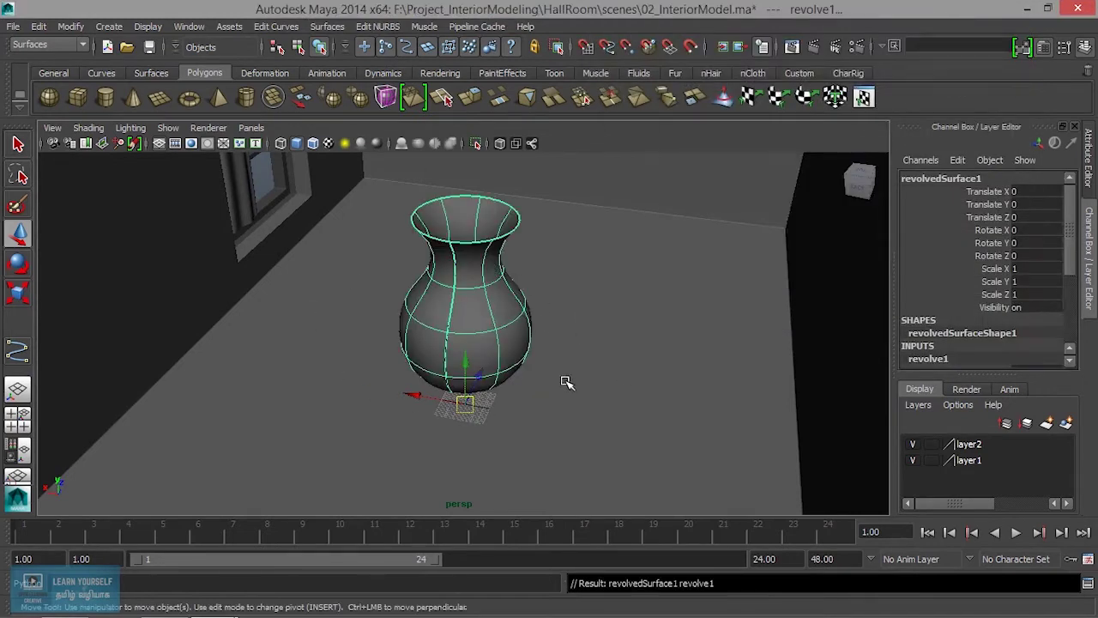
scroll(578, 397, up, 5)
Step: Show the revolved vase's control vertices and inspect the rim vertices
scroll(490, 383, up, 2)
scroll(578, 400, up, 2)
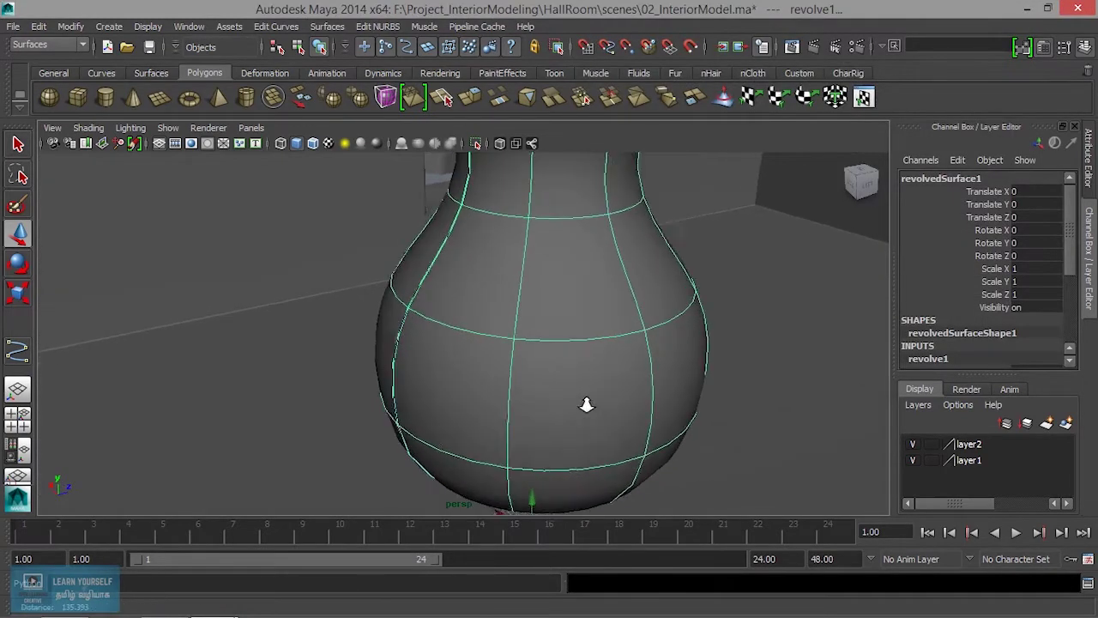
scroll(556, 262, up, 2)
alt+drag(556, 261, 554, 346)
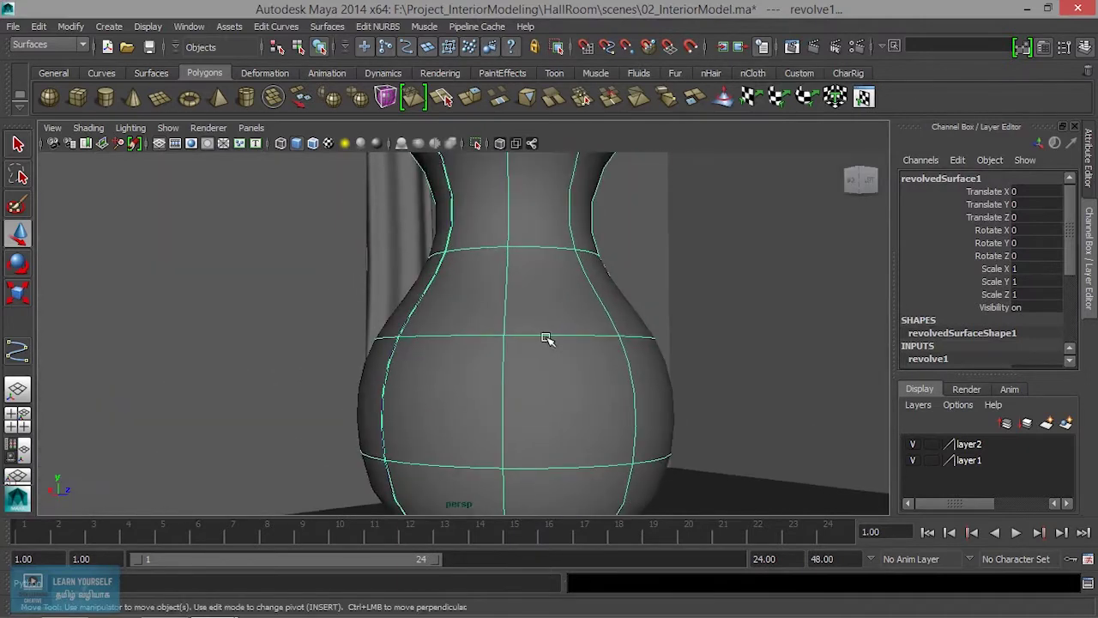
right_click(544, 333)
right_drag(544, 333, 464, 293)
mouse_move(403, 365)
alt+mouse_down()
mouse_move(630, 392)
mouse_move(540, 368)
mouse_move(526, 412)
mouse_move(595, 394)
mouse_move(365, 249)
alt+mouse_up()
drag(711, 333, 711, 333)
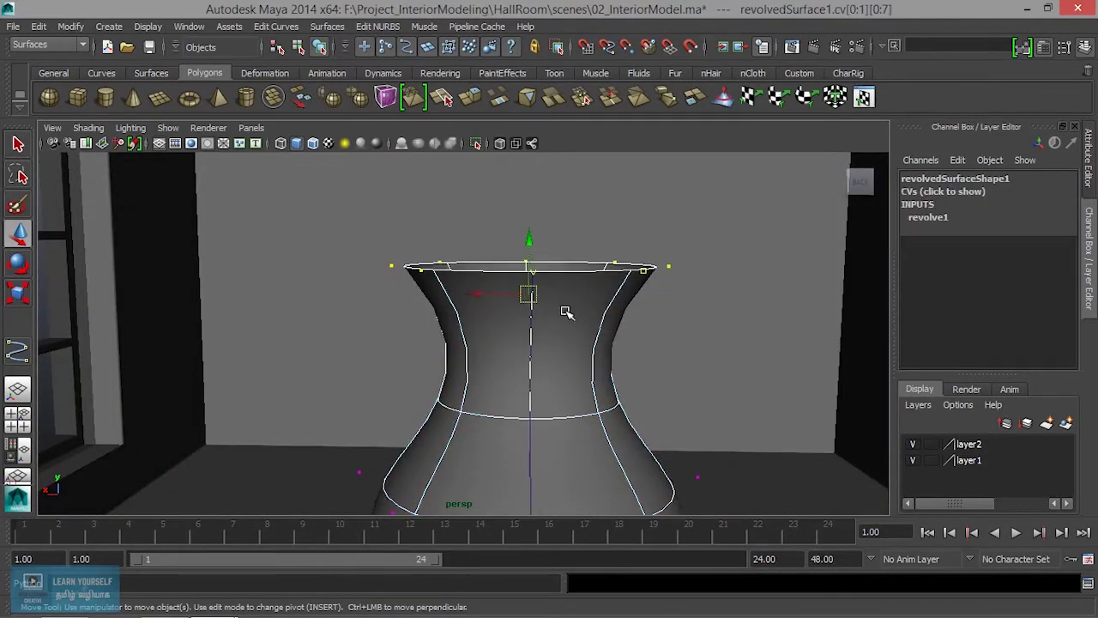
alt+drag(569, 339, 524, 360)
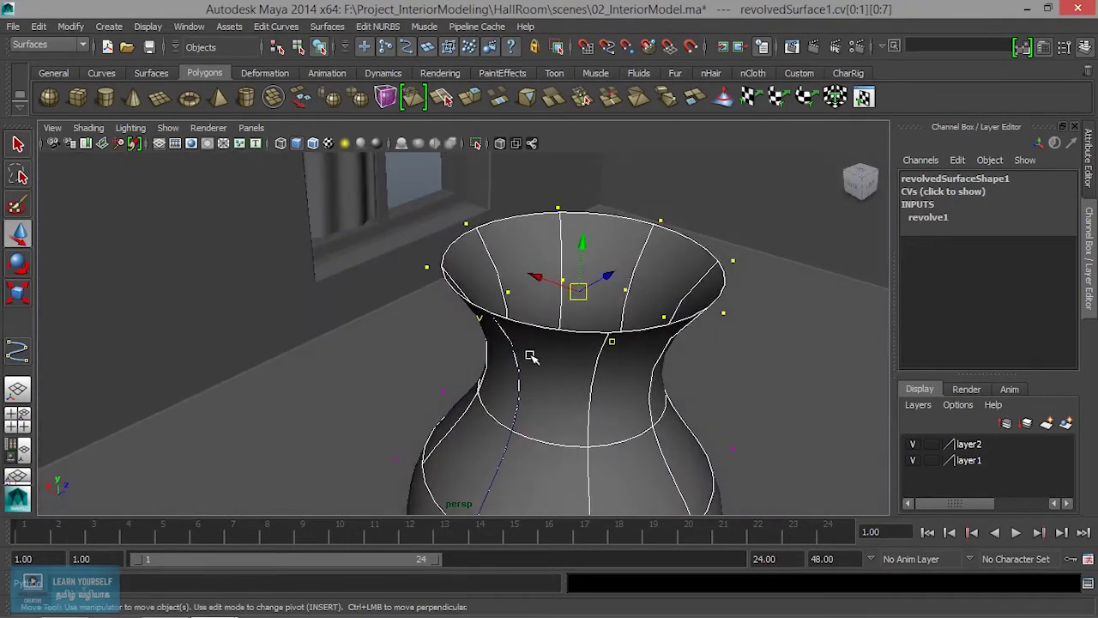
click(479, 315)
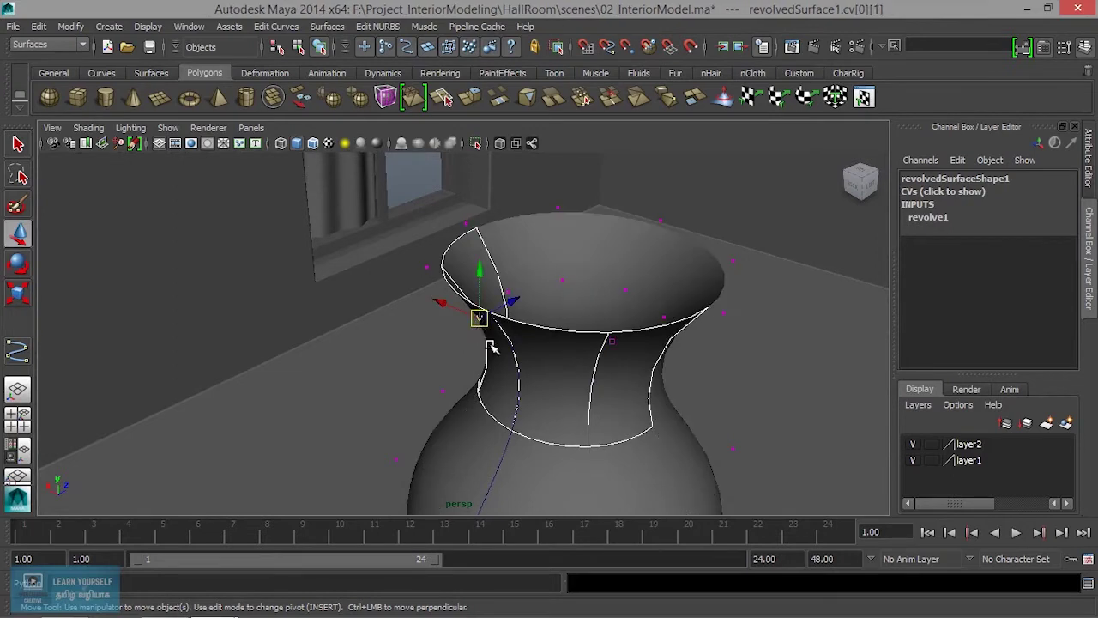
alt+right_drag(522, 368, 598, 433)
Step: Move a profile-curve CV to narrow the vase's neck below a slightly flared rim
click(607, 434)
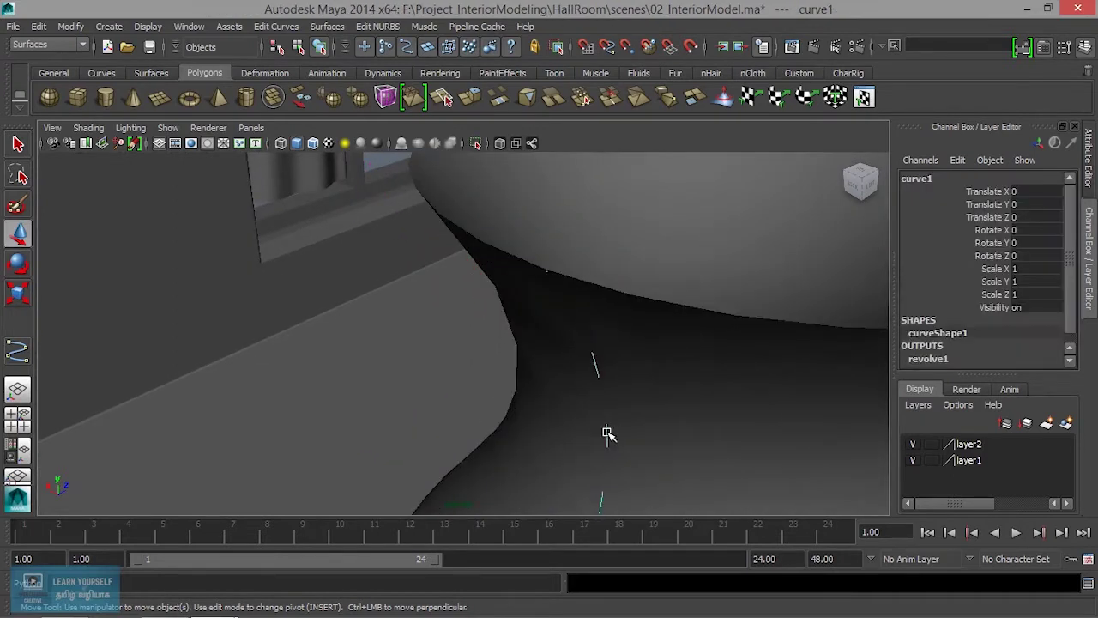
right_drag(605, 289, 555, 320)
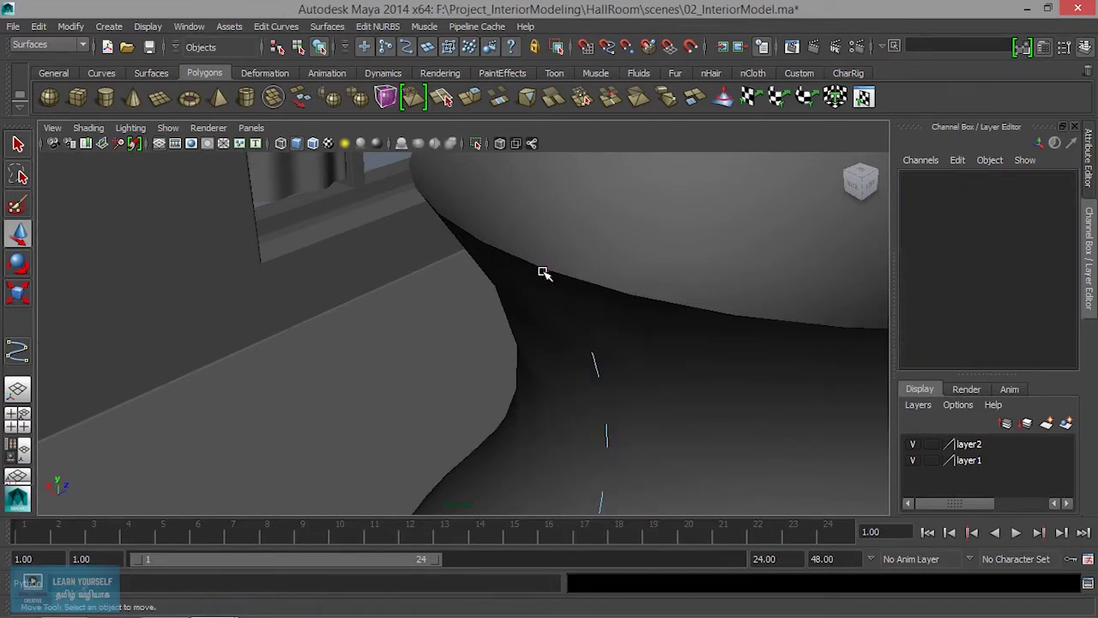
click(543, 273)
alt+right_drag(591, 348, 558, 343)
mouse_move(558, 343)
alt+mouse_down()
mouse_move(483, 295)
mouse_move(532, 298)
alt+mouse_up()
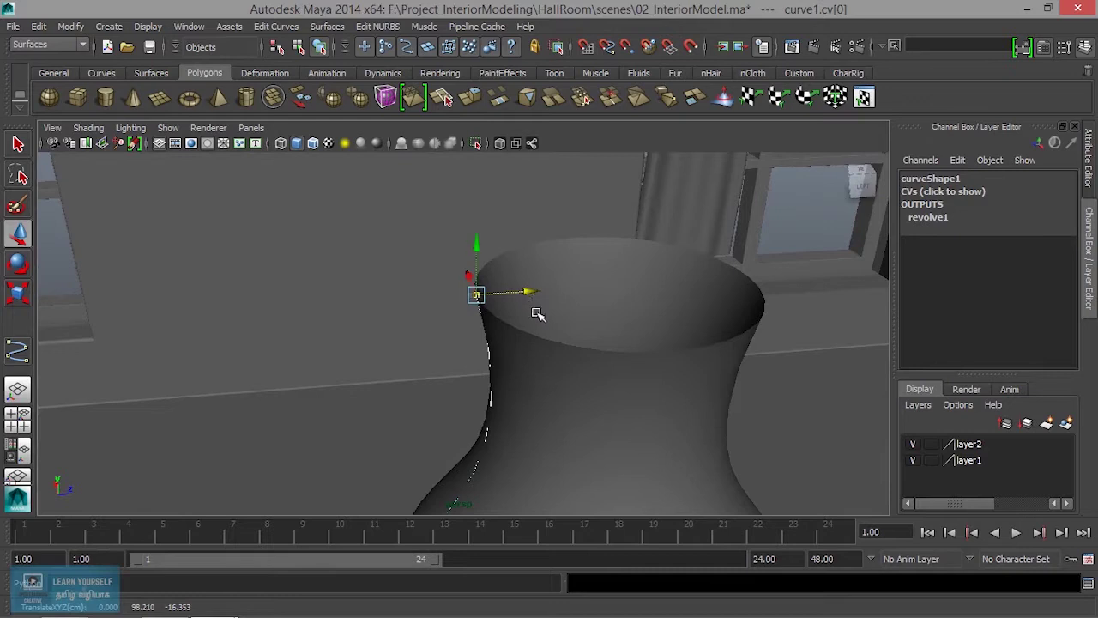
alt+right_drag(537, 314, 540, 386)
mouse_move(540, 385)
alt+mouse_down()
mouse_move(596, 385)
mouse_move(569, 245)
mouse_move(544, 331)
mouse_move(490, 308)
alt+mouse_up()
alt+right_drag(490, 309, 643, 248)
mouse_move(642, 248)
alt+mouse_down()
mouse_move(567, 385)
mouse_move(587, 352)
alt+mouse_up()
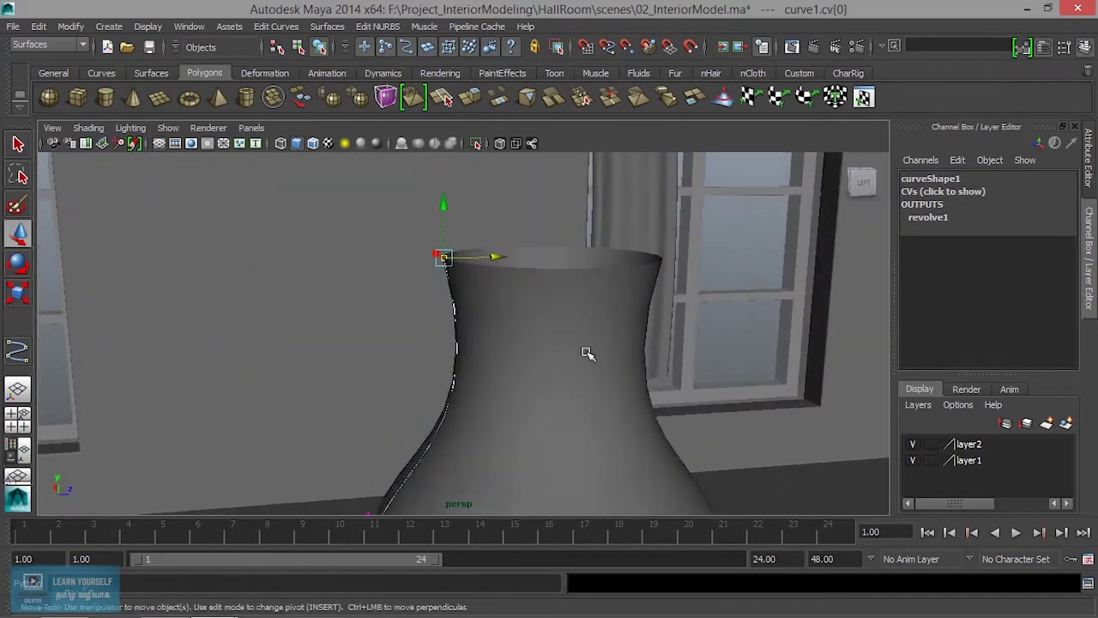
Step: Select the whole revolved vase surface in object mode
click(585, 350)
right_drag(583, 346, 385, 262)
click(71, 27)
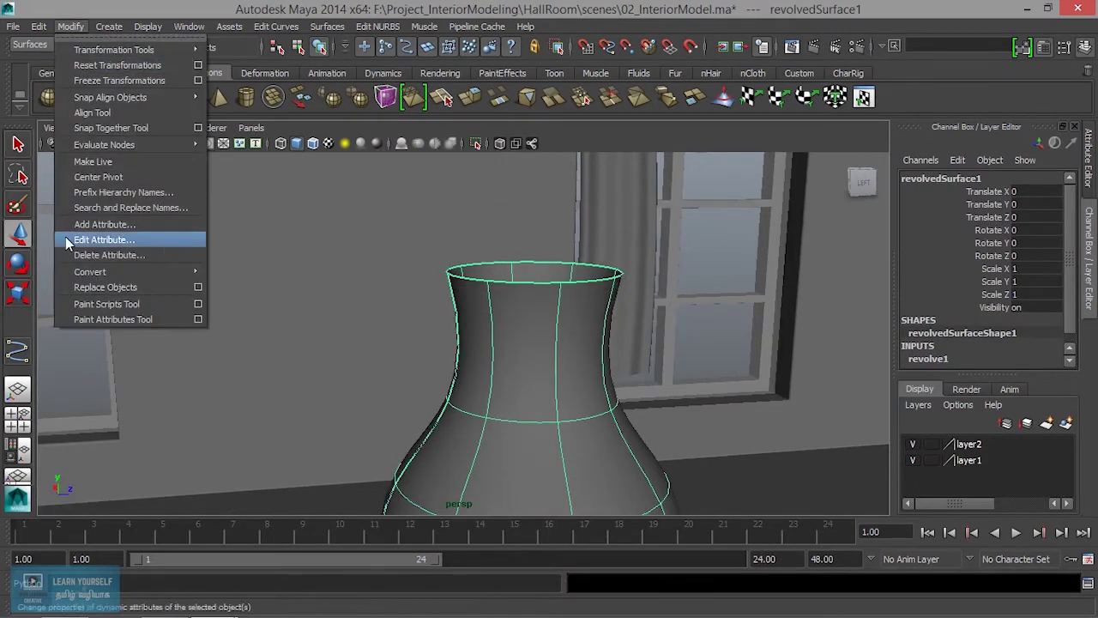
mouse_move(90, 271)
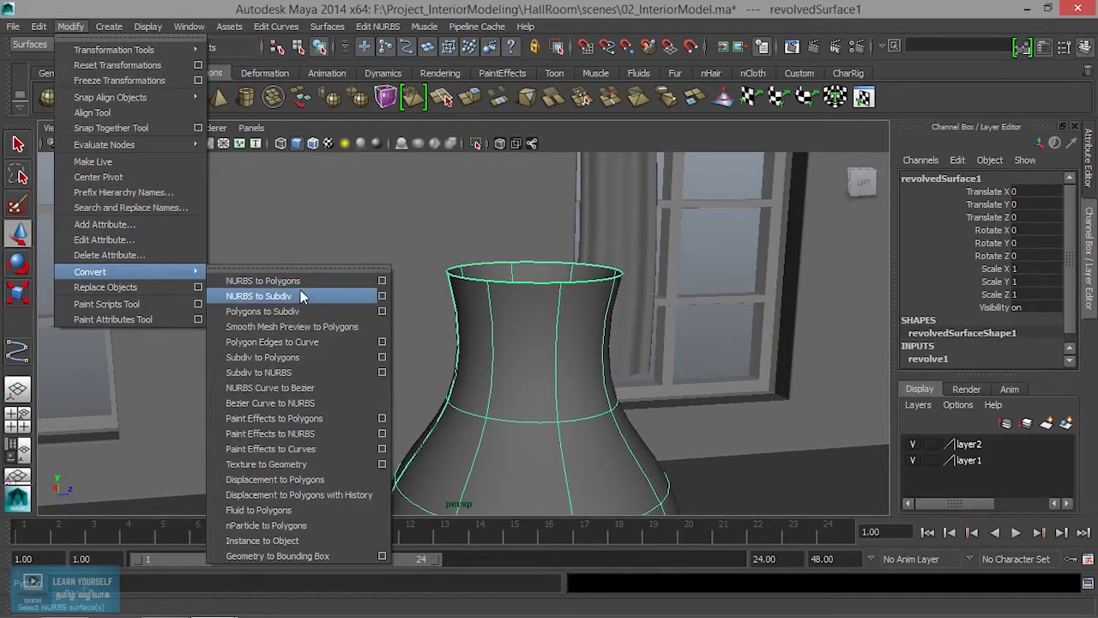
Step: Convert the revolved vase surface to a quad polygon mesh with NURBS to Polygons
click(383, 281)
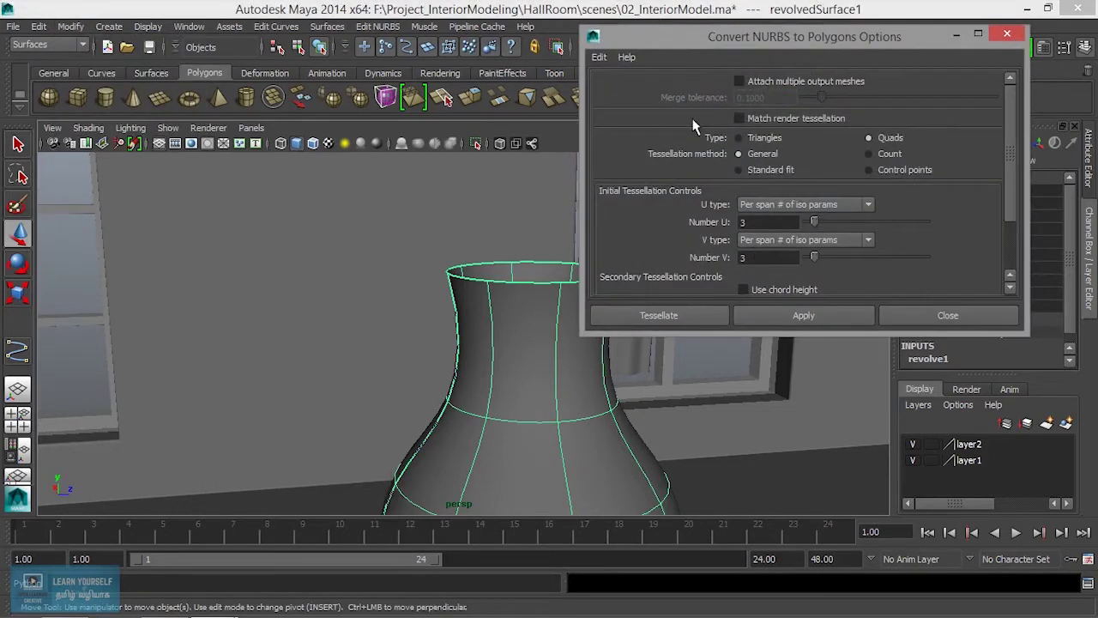
click(661, 319)
alt+drag(591, 380, 438, 480)
scroll(515, 386, up, 3)
mouse_move(515, 386)
alt+middle_down()
mouse_move(635, 433)
mouse_move(673, 433)
alt+middle_up()
right_drag(485, 258, 540, 228)
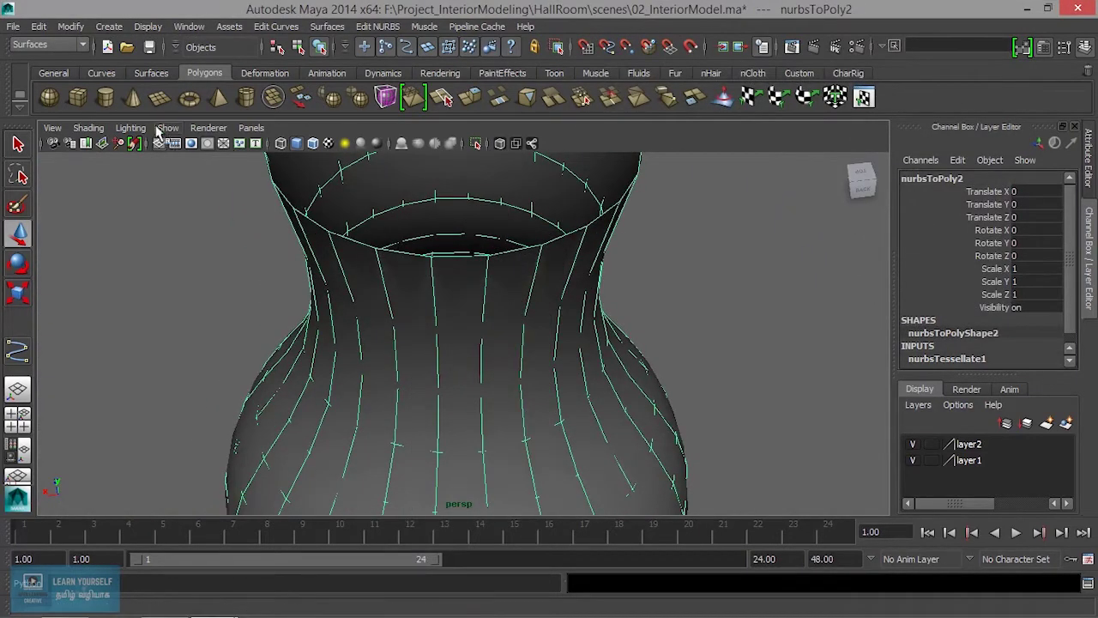
Step: Hide polygons, delete the NURBS surface's history, then delete the surface and profile curve
click(161, 128)
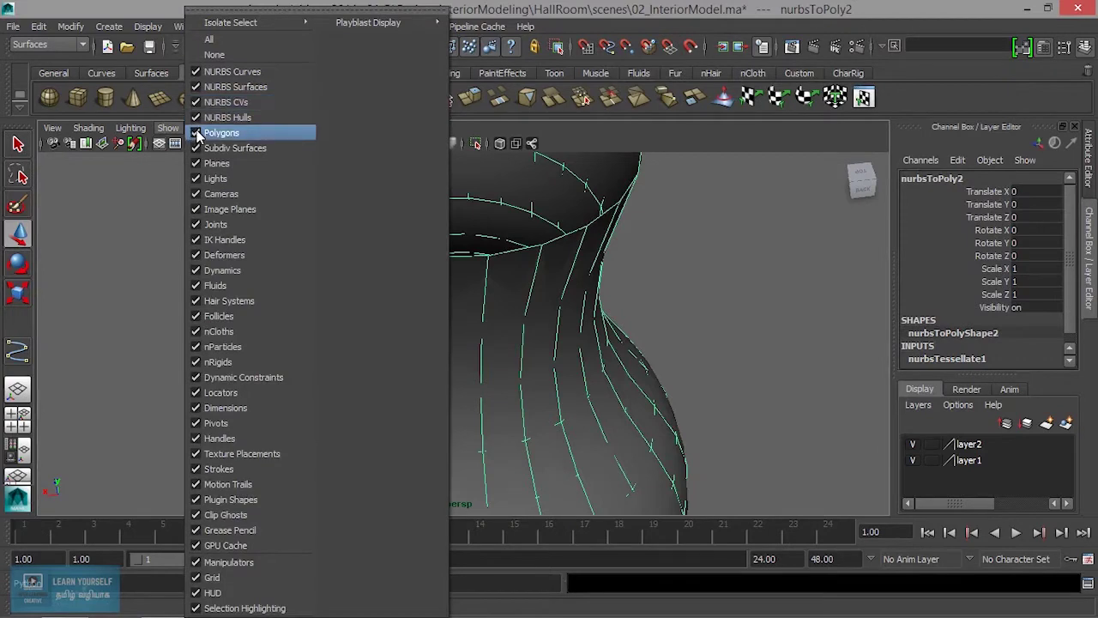
click(197, 133)
click(542, 390)
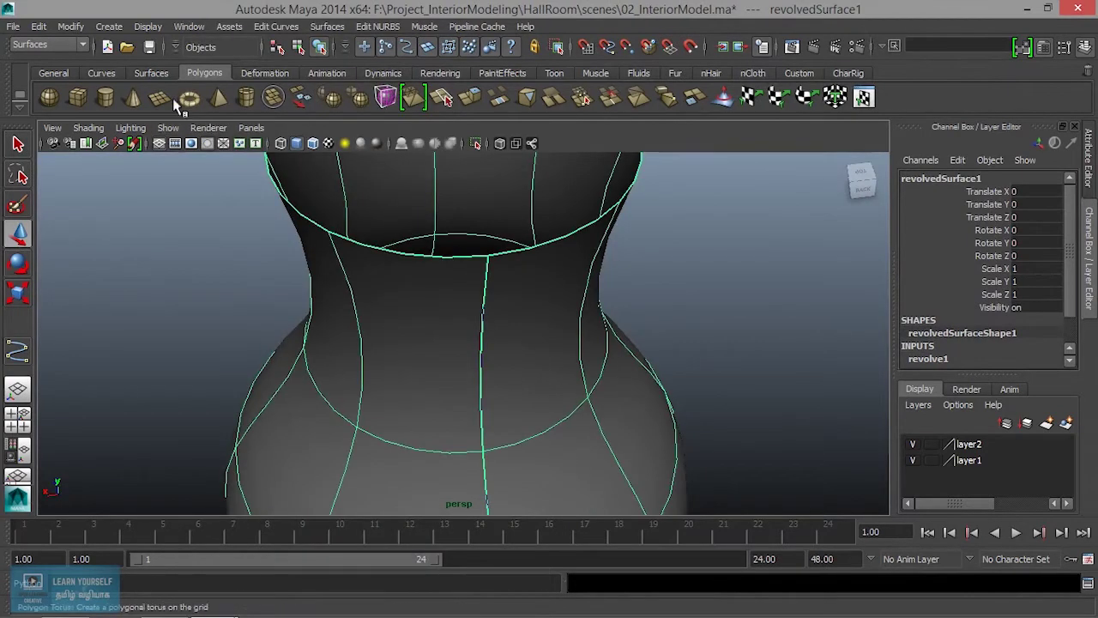
click(71, 26)
click(38, 27)
mouse_move(77, 192)
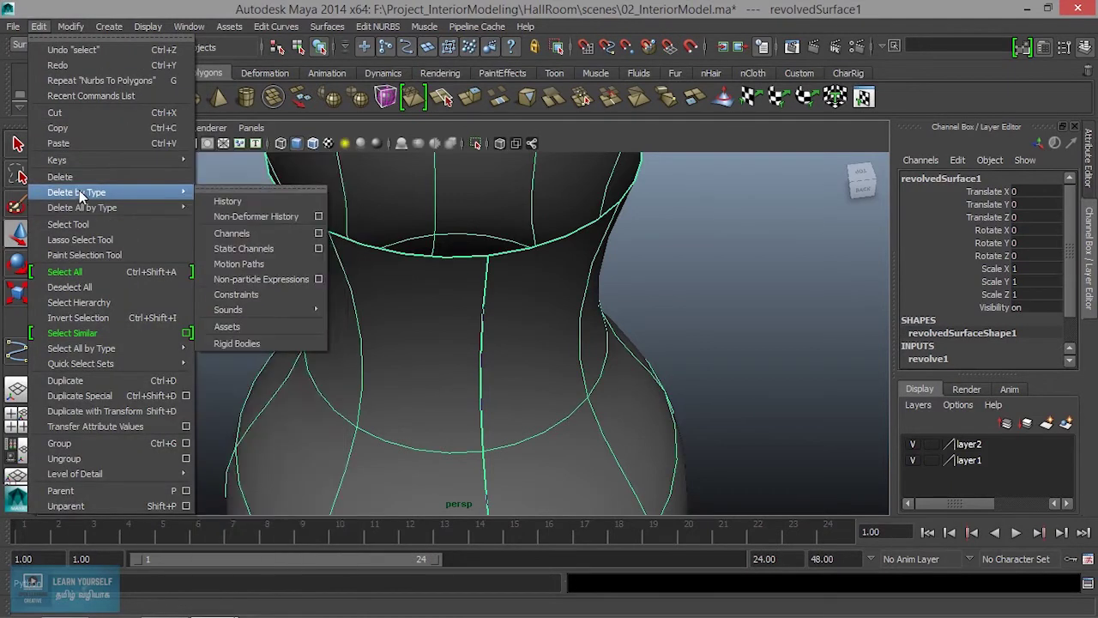
click(216, 203)
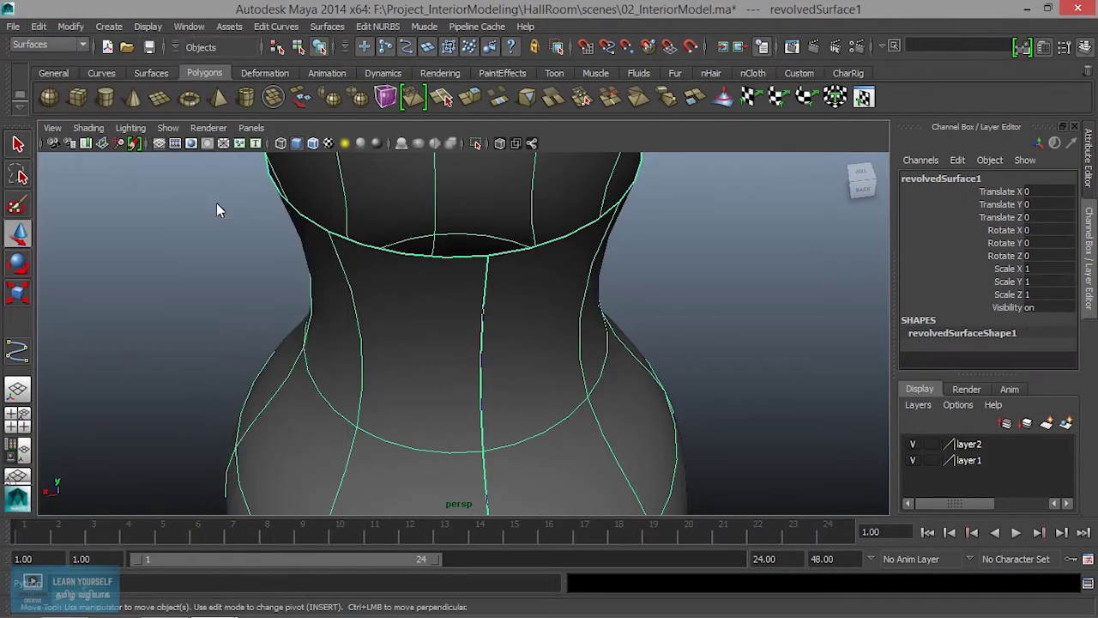
key(Delete)
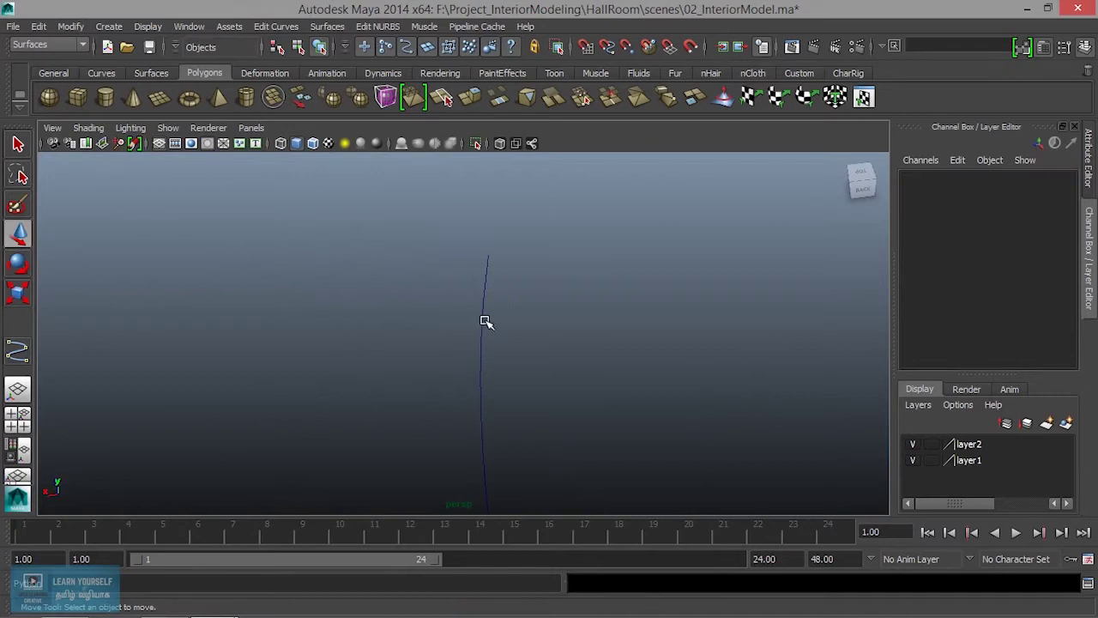
drag(524, 355, 528, 356)
key(Delete)
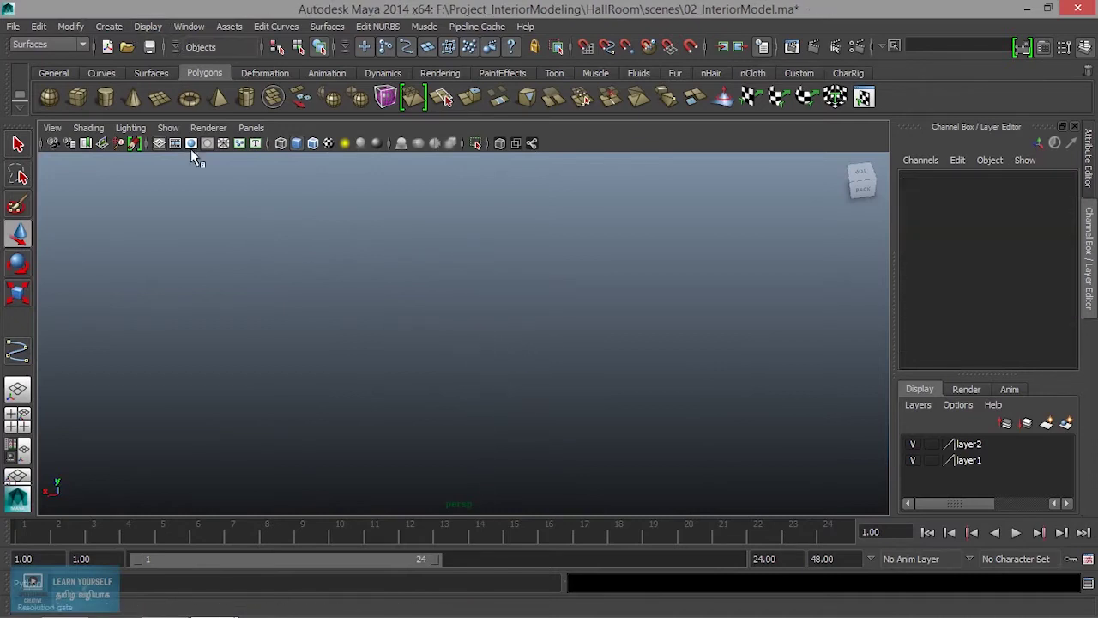
Step: Show polygons again and select and frame the polygon vase, nurbsToPoly2
click(168, 128)
click(206, 132)
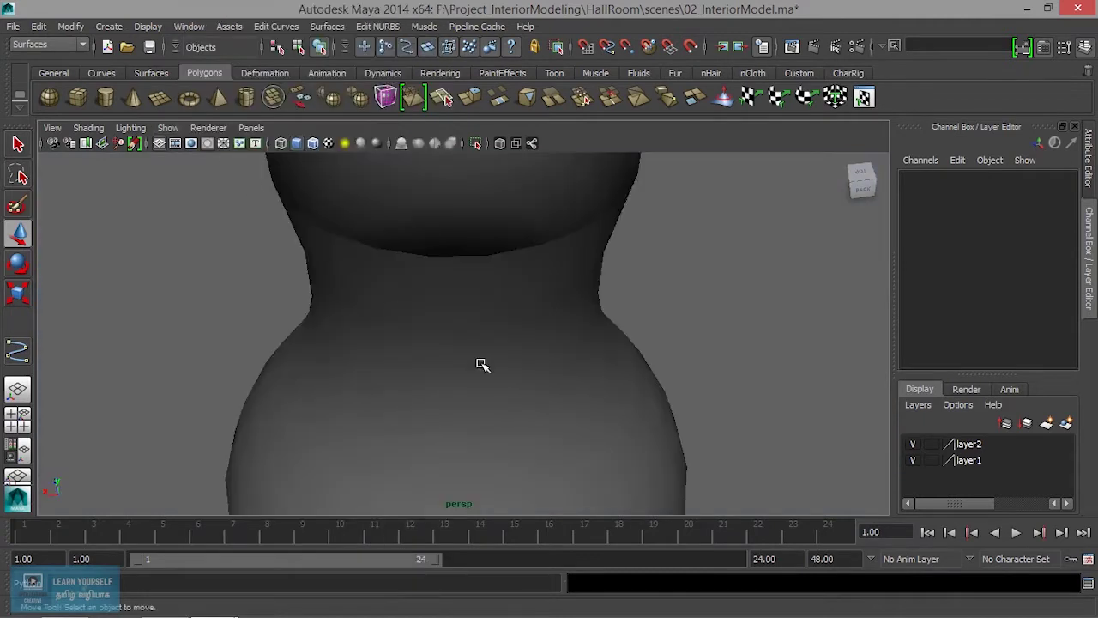
click(498, 370)
key(f)
alt+drag(498, 375, 392, 387)
scroll(578, 447, up, 3)
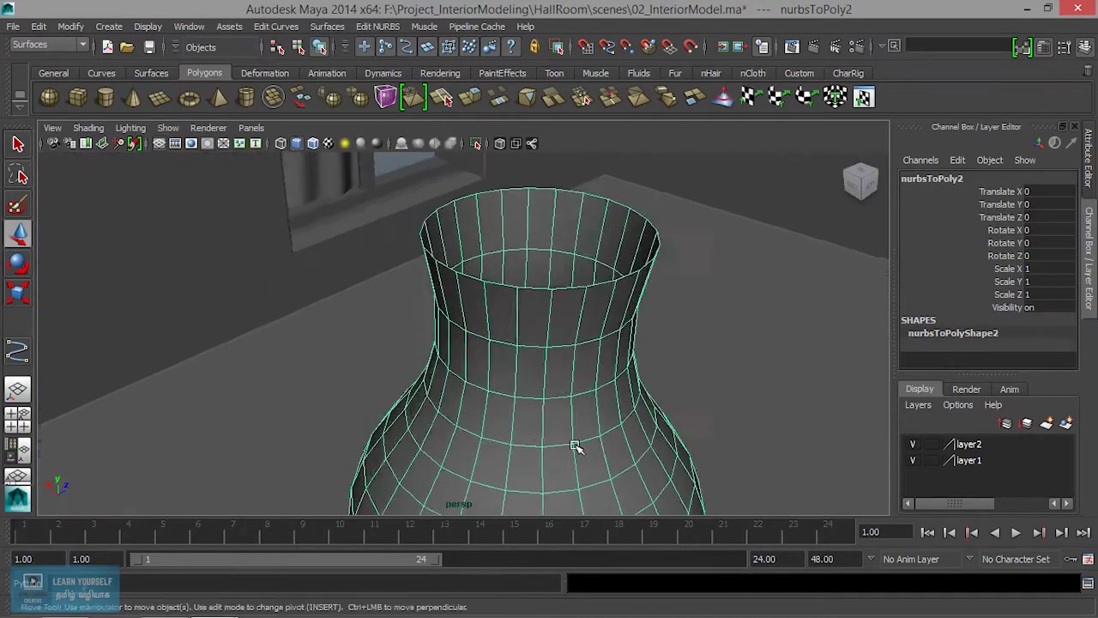
alt+drag(578, 446, 358, 271)
click(469, 98)
Step: Extrude all of nurbsToPoly2's faces and nudge the extrude handle slightly outward
mouse_move(473, 313)
alt+middle_down()
mouse_move(477, 365)
mouse_move(446, 197)
alt+middle_up()
click(375, 426)
drag(375, 426, 378, 427)
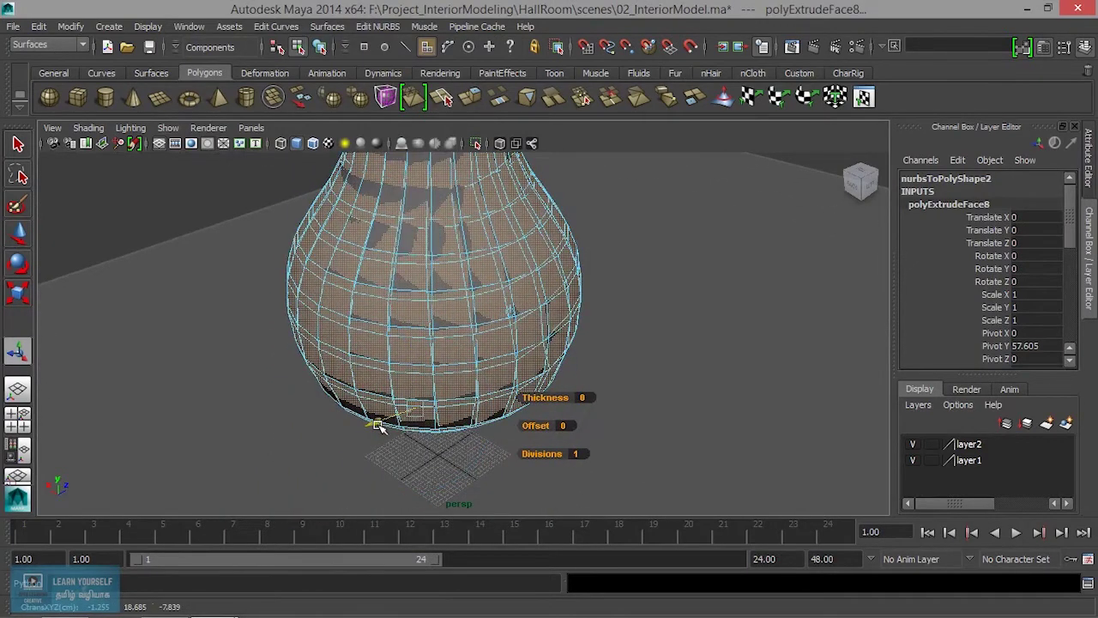
mouse_move(417, 404)
alt+right_down()
mouse_move(569, 400)
mouse_move(496, 311)
alt+right_up()
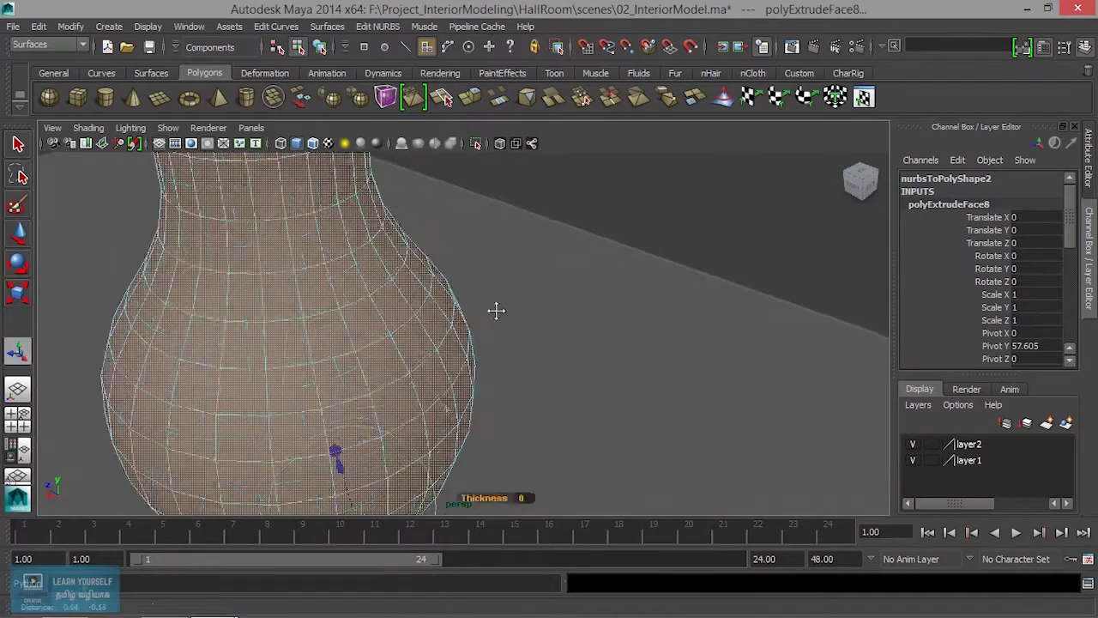
Step: Undo the whole-vase extrude with Ctrl+Z
key(5)
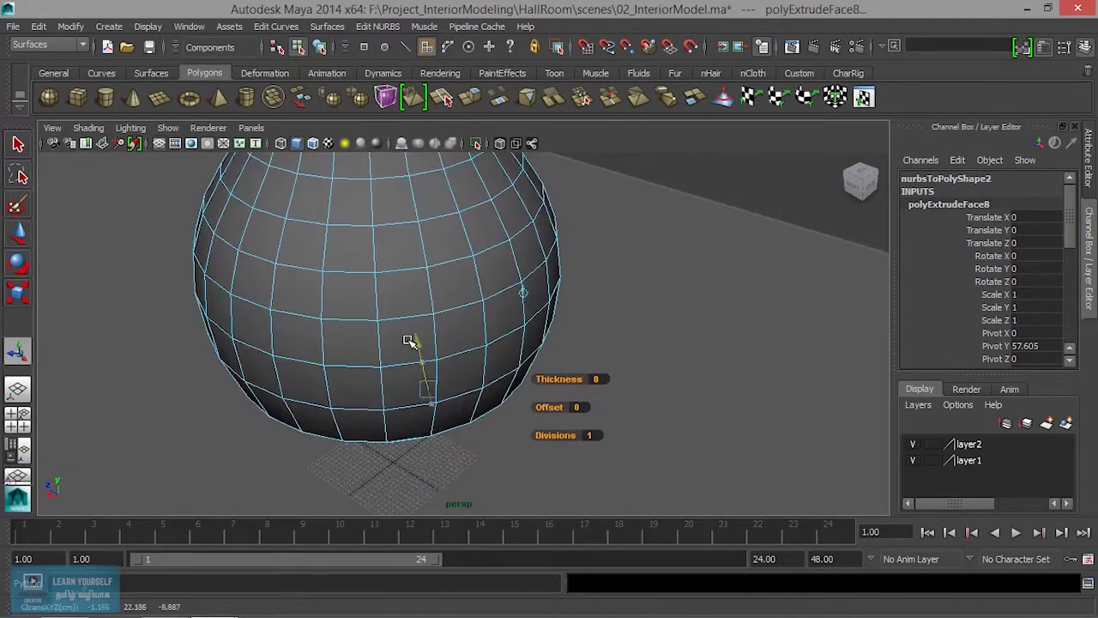
key(ctrl+z)
key(ctrl+z)
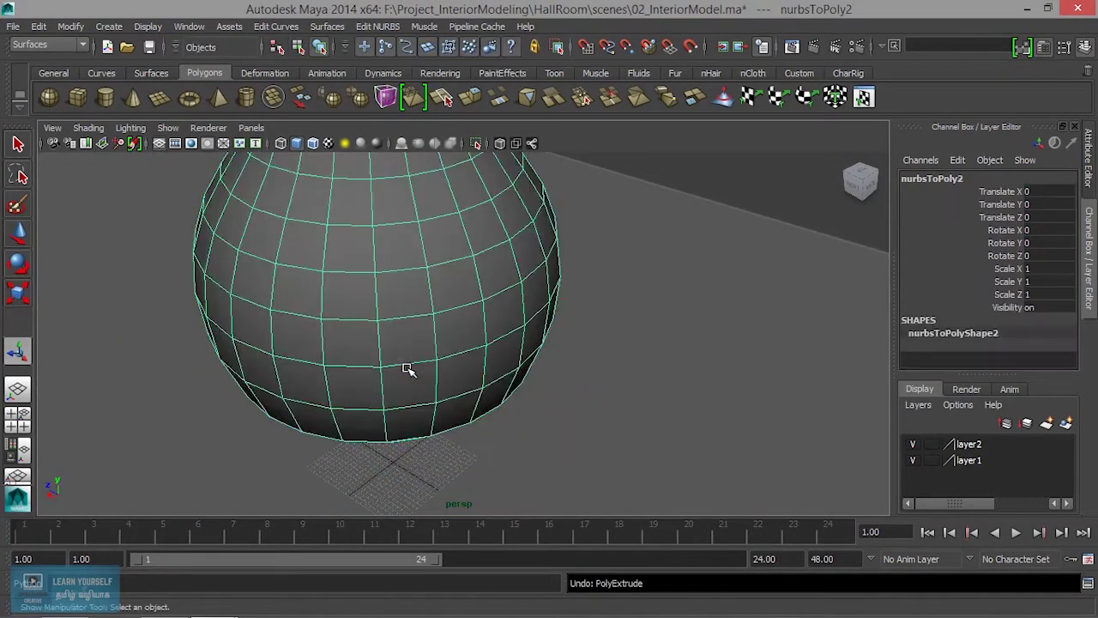
key(ctrl+z)
key(ctrl+z)
key(ctrl+z)
scroll(417, 374, up, 3)
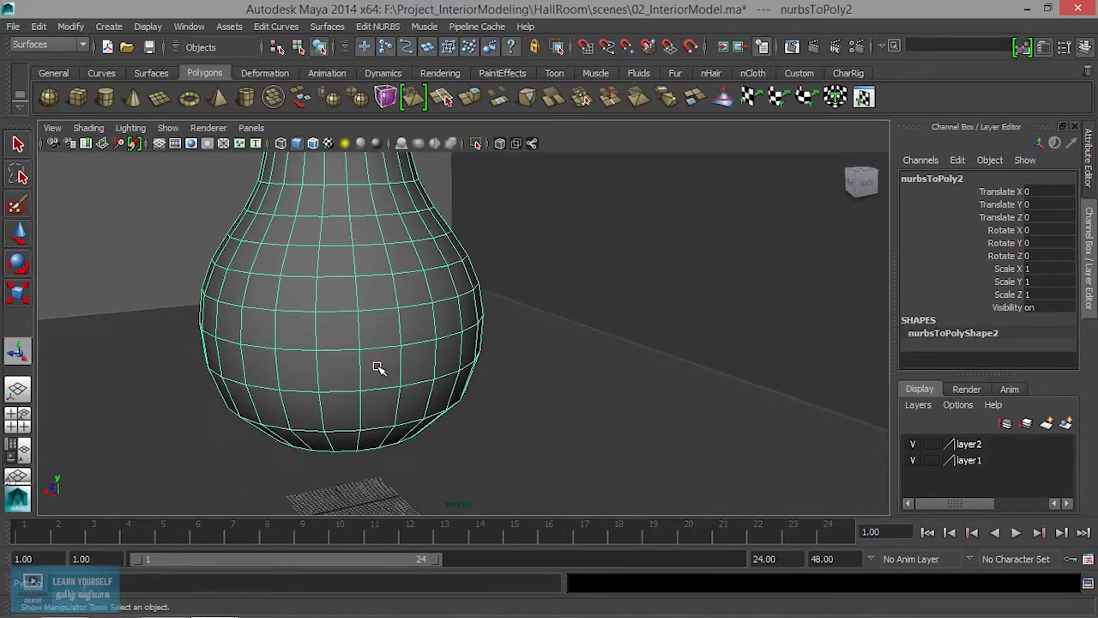
scroll(378, 369, down, 3)
scroll(358, 393, up, 3)
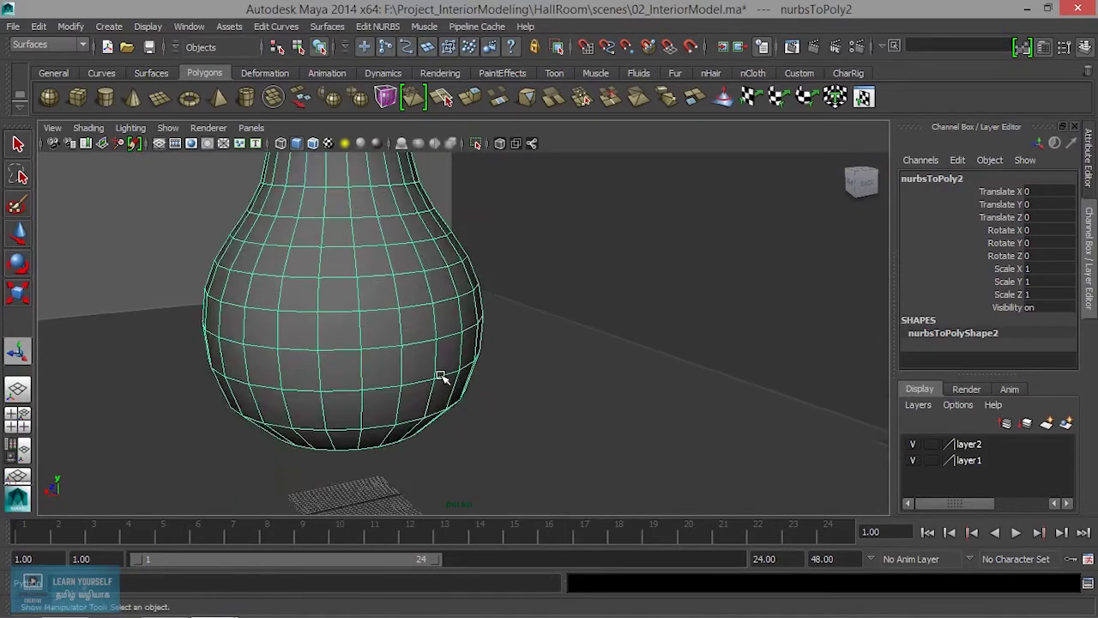
alt+drag(449, 400, 400, 290)
Step: In Face mode, select the first alternating vertical face strips around the vase
right_drag(380, 442, 382, 468)
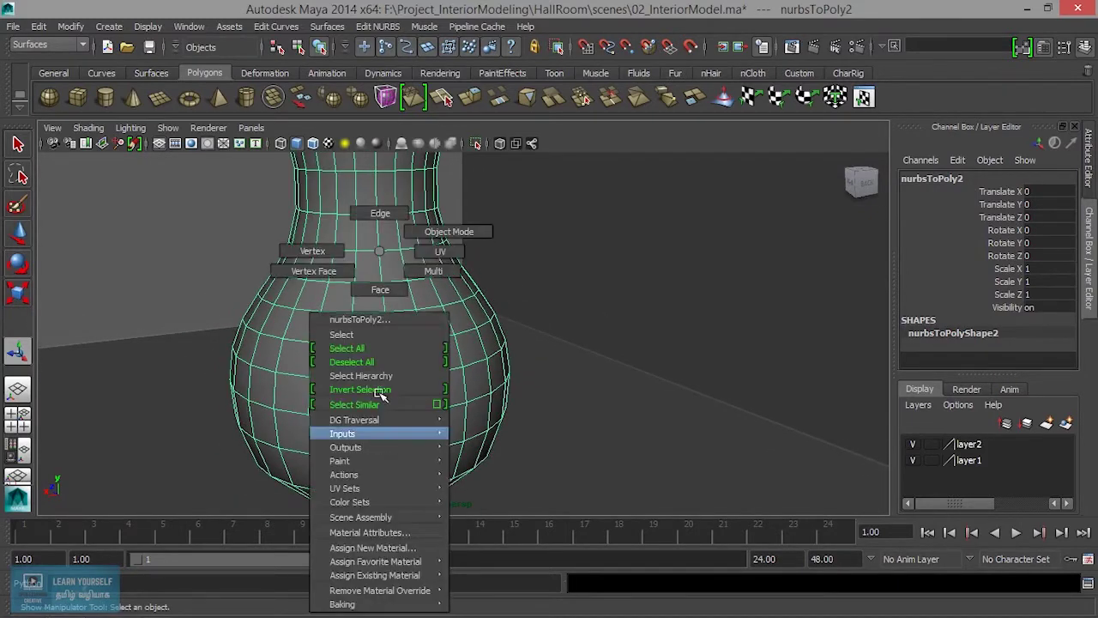
click(379, 504)
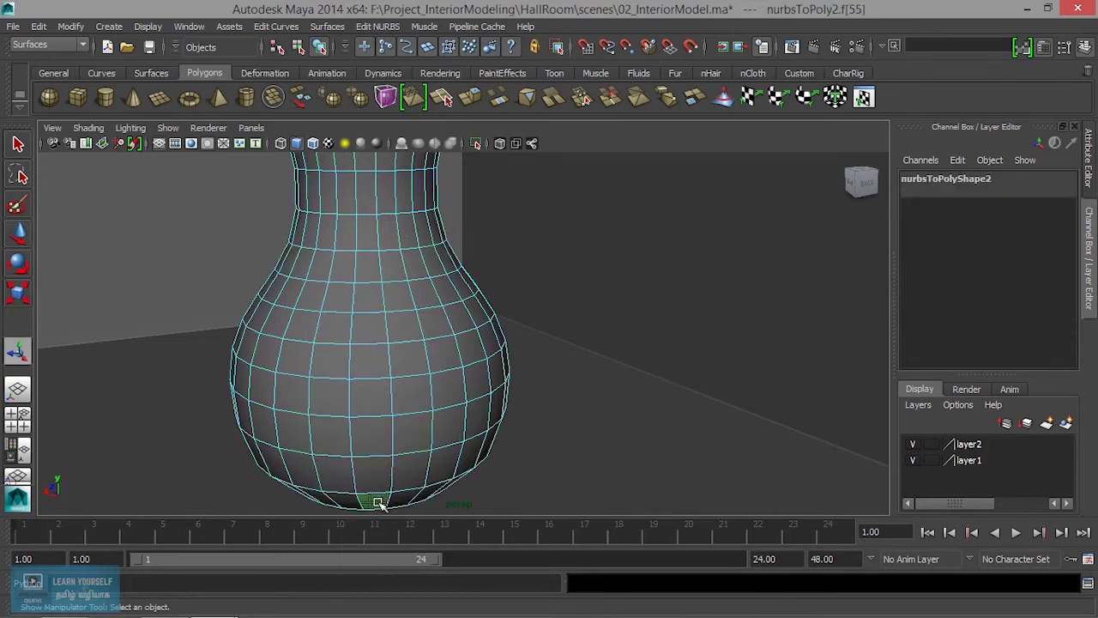
shift+double_click(373, 466)
mouse_move(446, 483)
alt+mouse_down()
mouse_move(399, 477)
mouse_move(437, 475)
alt+mouse_up()
shift+double_click(399, 444)
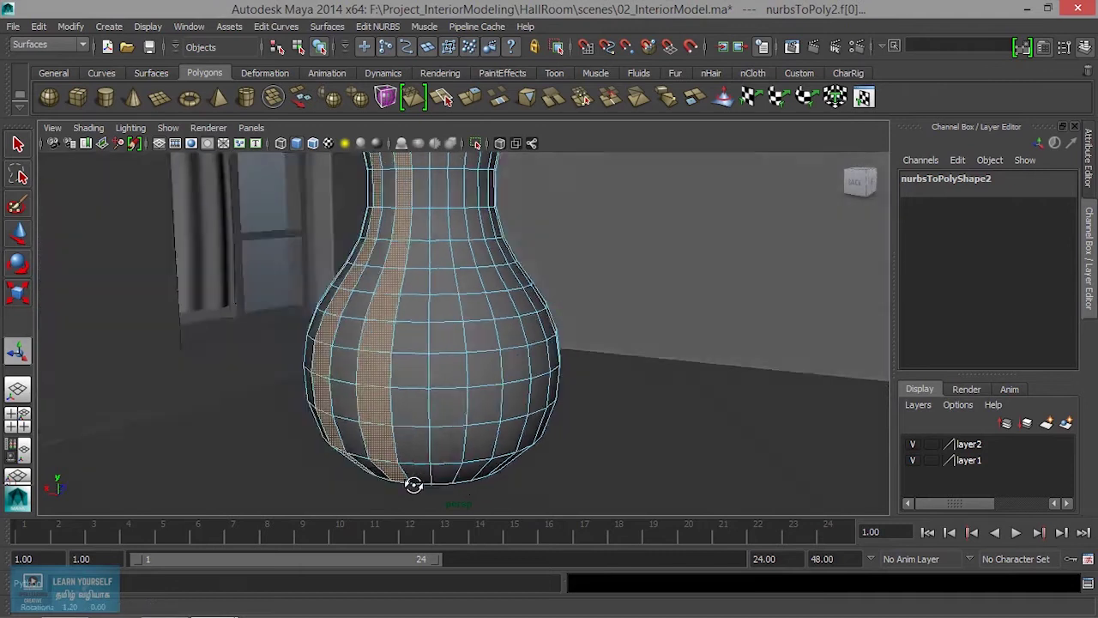
shift+double_click(440, 447)
mouse_move(527, 490)
alt+mouse_down()
mouse_move(424, 483)
mouse_move(478, 481)
alt+mouse_up()
shift+double_click(478, 448)
mouse_move(453, 441)
alt+mouse_down()
mouse_move(400, 486)
mouse_move(517, 493)
mouse_move(406, 479)
alt+mouse_up()
shift+double_click(515, 452)
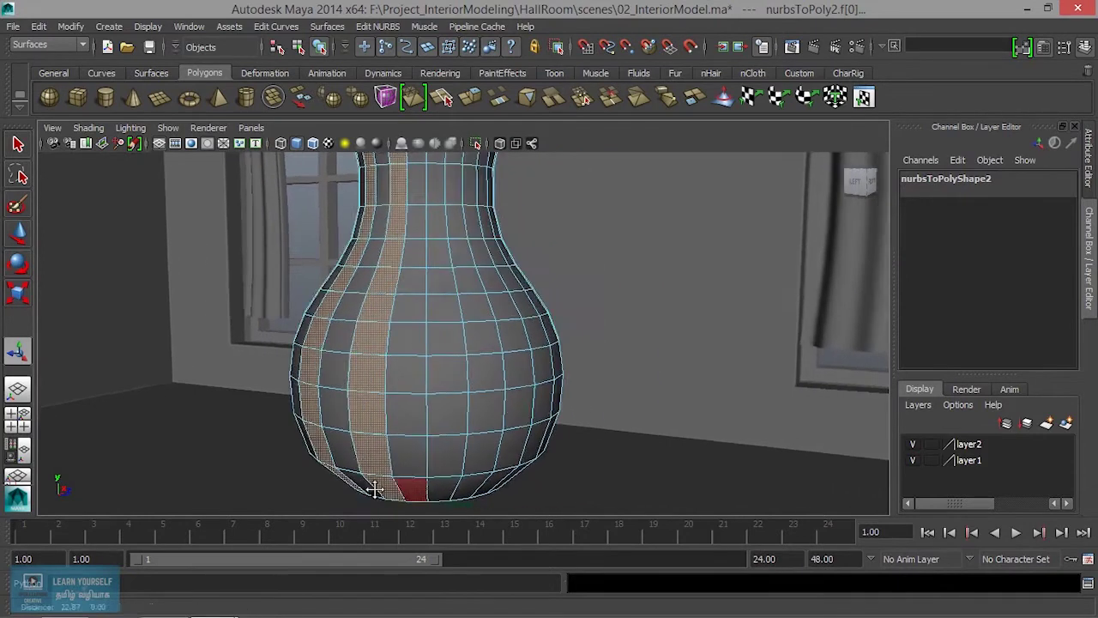
Step: Add the remaining alternating vertical face strips and extrude them as polyExtrudeFace8
shift+double_click(410, 443)
mouse_move(466, 463)
alt+mouse_down()
mouse_move(415, 487)
mouse_move(478, 483)
mouse_move(443, 491)
alt+mouse_up()
shift+double_click(392, 500)
shift+double_click(440, 459)
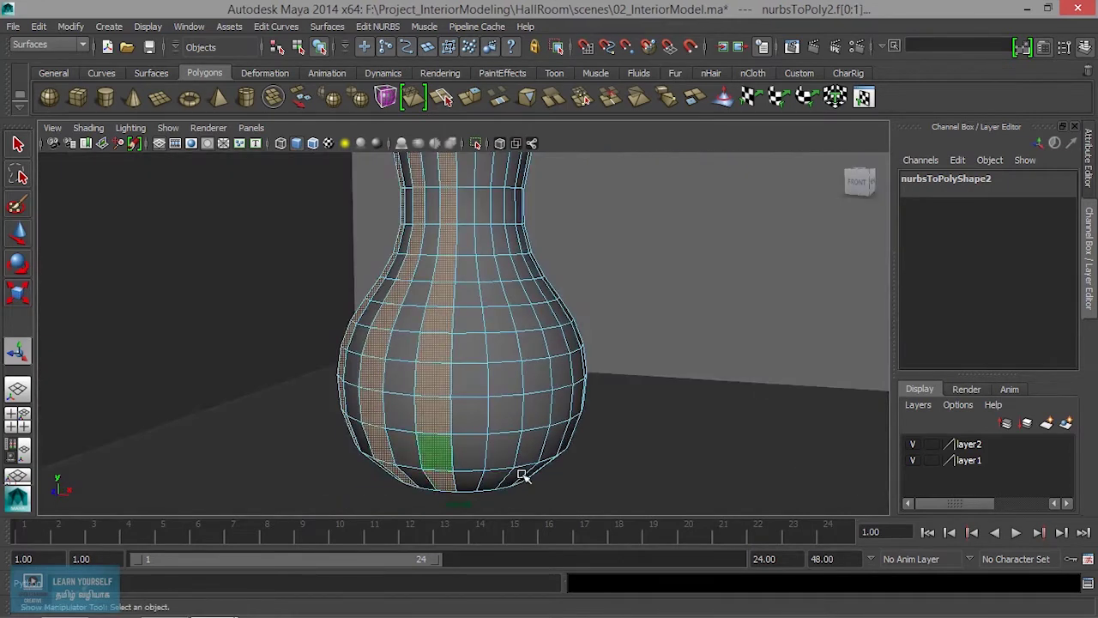
alt+drag(522, 473, 461, 480)
mouse_move(596, 493)
alt+mouse_down()
mouse_move(466, 472)
mouse_move(439, 482)
alt+mouse_up()
shift+double_click(440, 441)
mouse_move(442, 441)
alt+mouse_down()
mouse_move(458, 473)
mouse_move(535, 494)
alt+mouse_up()
shift+double_click(501, 460)
shift+double_click(559, 487)
mouse_move(554, 451)
alt+mouse_down()
mouse_move(503, 501)
mouse_move(471, 370)
mouse_move(520, 359)
mouse_move(497, 163)
alt+mouse_up()
alt+drag(550, 247, 606, 421)
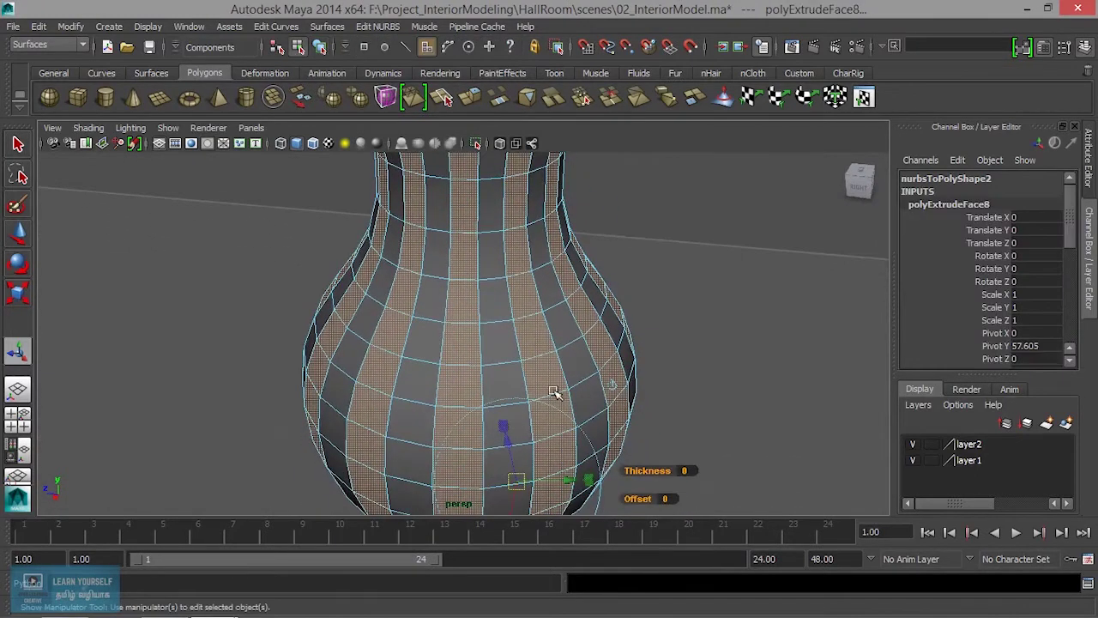
Step: Drag the extrude thickness handle to push the selected strips out into ribs
drag(458, 447, 429, 368)
scroll(457, 452, down, 5)
scroll(581, 421, up, 5)
scroll(535, 394, up, 3)
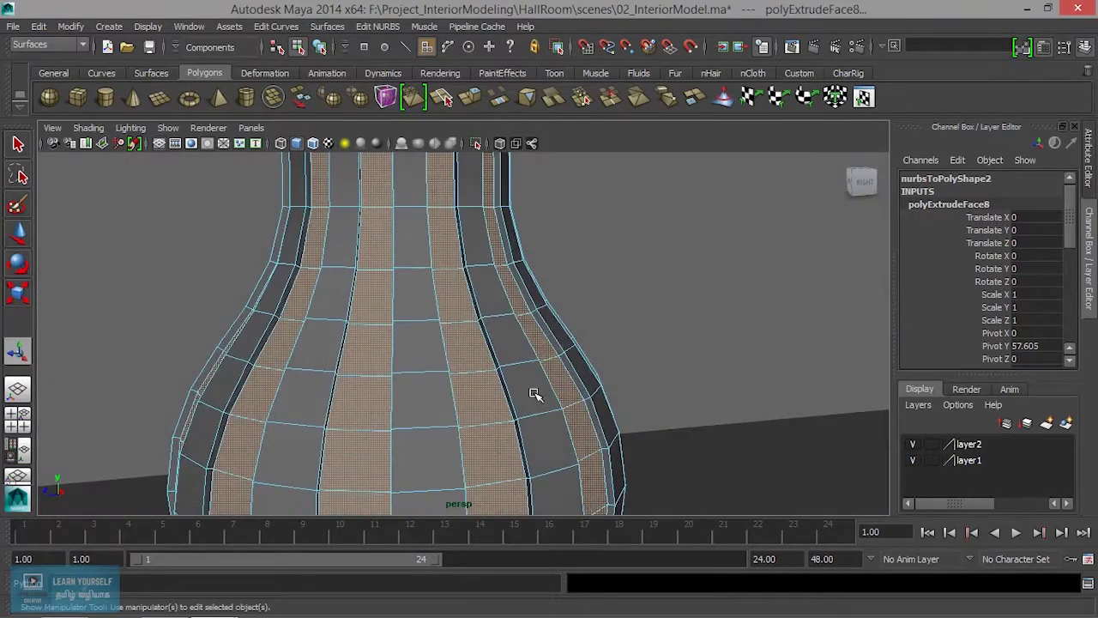
Step: Switch to Vertex mode and select a horizontal ring of the vase's vertices
right_drag(465, 252, 464, 286)
right_drag(388, 249, 388, 249)
mouse_move(488, 343)
alt+mouse_down()
mouse_move(544, 318)
mouse_move(527, 300)
alt+mouse_up()
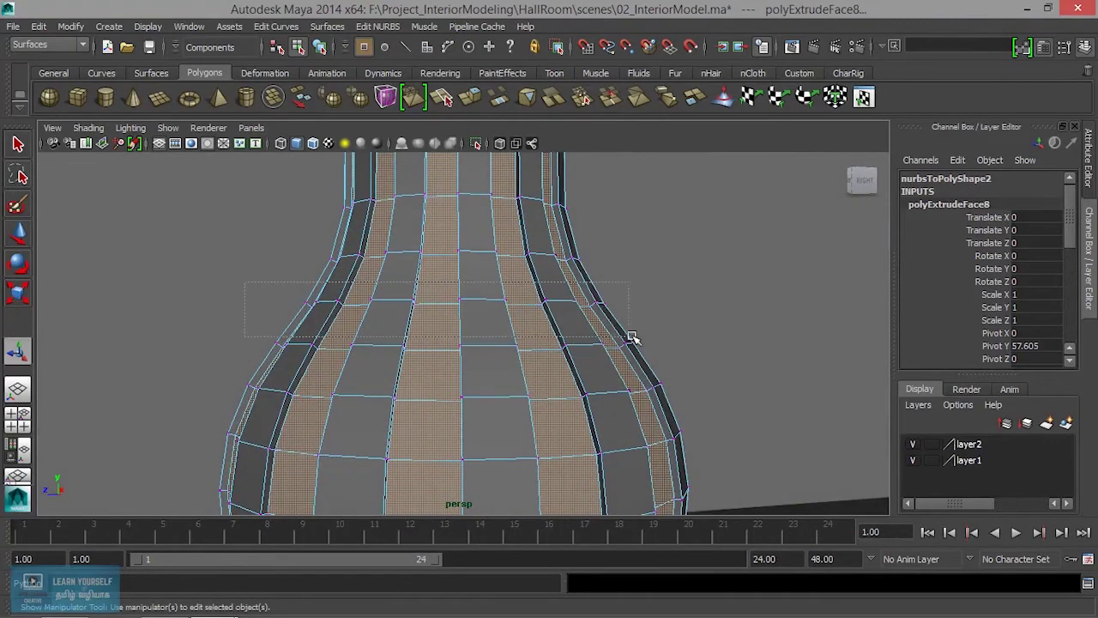
double_click(649, 335)
mouse_move(648, 335)
alt+mouse_down()
mouse_move(326, 327)
mouse_move(304, 335)
mouse_move(492, 353)
mouse_move(503, 368)
mouse_move(545, 363)
mouse_move(578, 341)
mouse_move(370, 321)
alt+mouse_up()
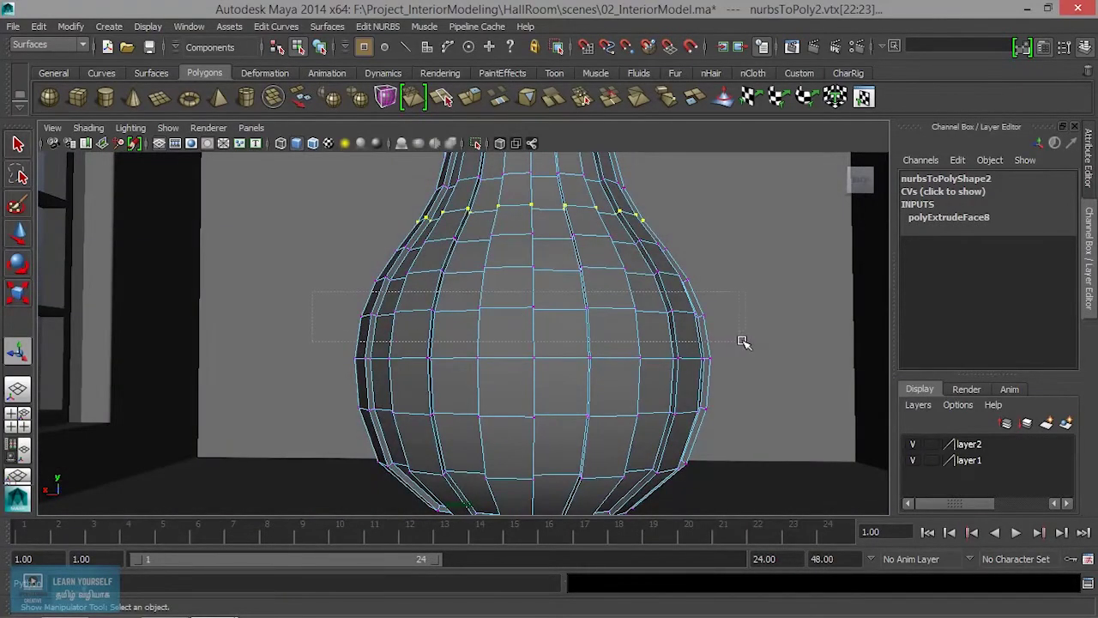
Step: Rotate the selected vertex rings with the Rotate tool to twist the vase's ribs
mouse_move(764, 353)
alt+mouse_down()
mouse_move(373, 358)
mouse_move(544, 363)
mouse_move(494, 359)
alt+mouse_up()
mouse_move(645, 323)
alt+mouse_down()
mouse_move(466, 338)
mouse_move(294, 318)
mouse_move(255, 326)
mouse_move(492, 345)
alt+mouse_up()
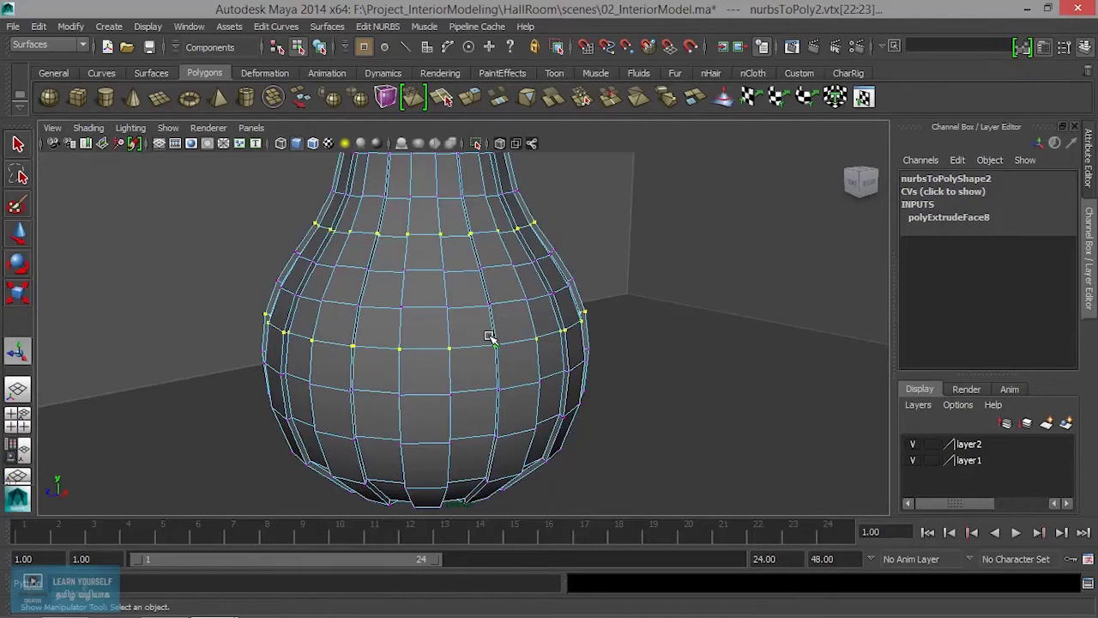
key(e)
mouse_move(488, 336)
alt+mouse_down()
mouse_move(454, 397)
mouse_move(515, 363)
mouse_move(494, 330)
alt+mouse_up()
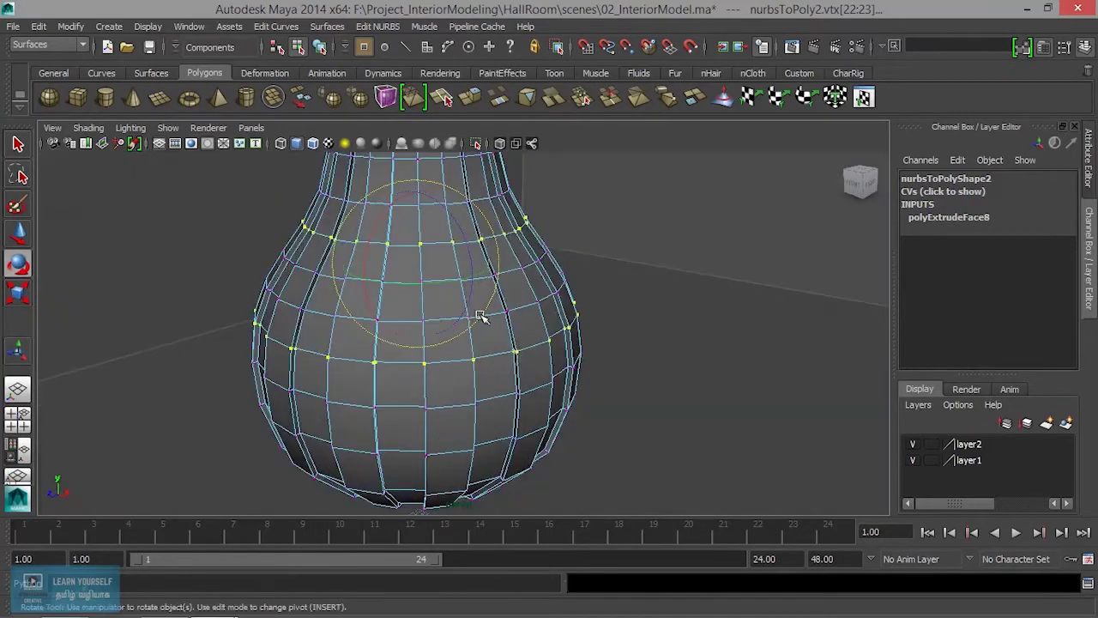
drag(452, 288, 421, 288)
scroll(422, 316, up, 3)
mouse_move(429, 338)
alt+mouse_down()
mouse_move(483, 385)
mouse_move(578, 375)
mouse_move(507, 373)
alt+mouse_up()
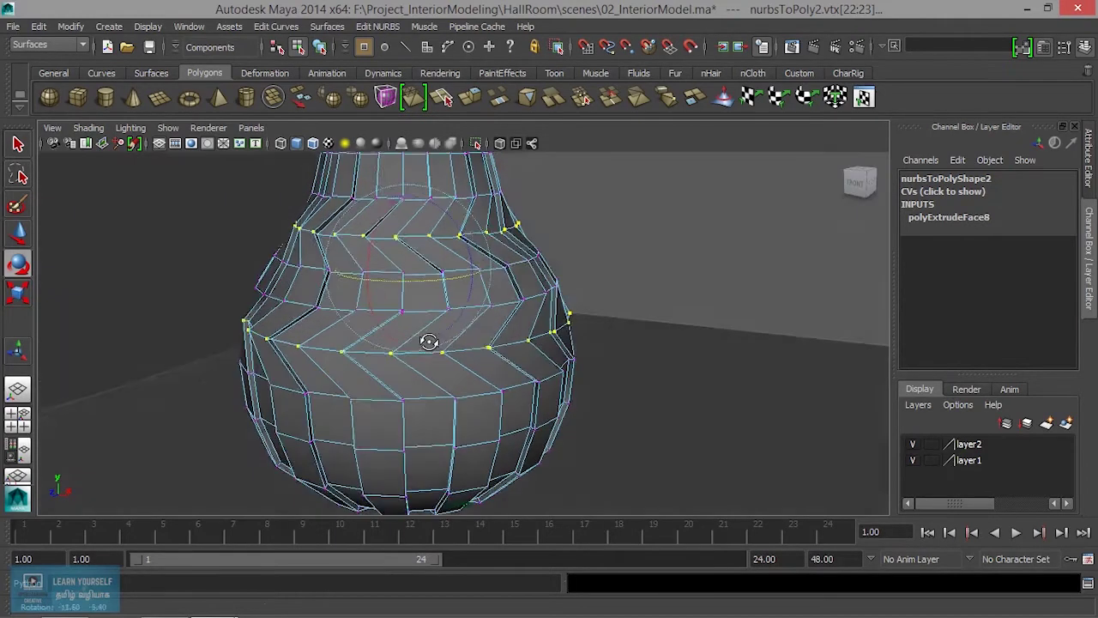
alt+middle_drag(508, 372, 513, 355)
alt+right_drag(513, 355, 451, 350)
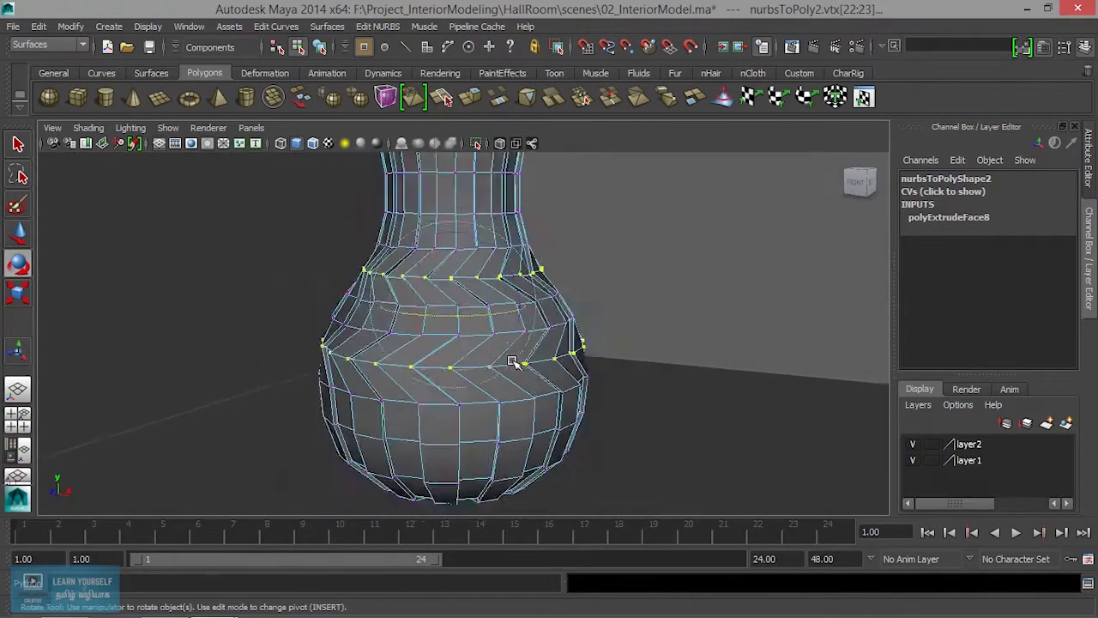
Step: Keep only the lower vertex ring, twist it further, and return to Object Mode
ctrl+drag(271, 204, 588, 318)
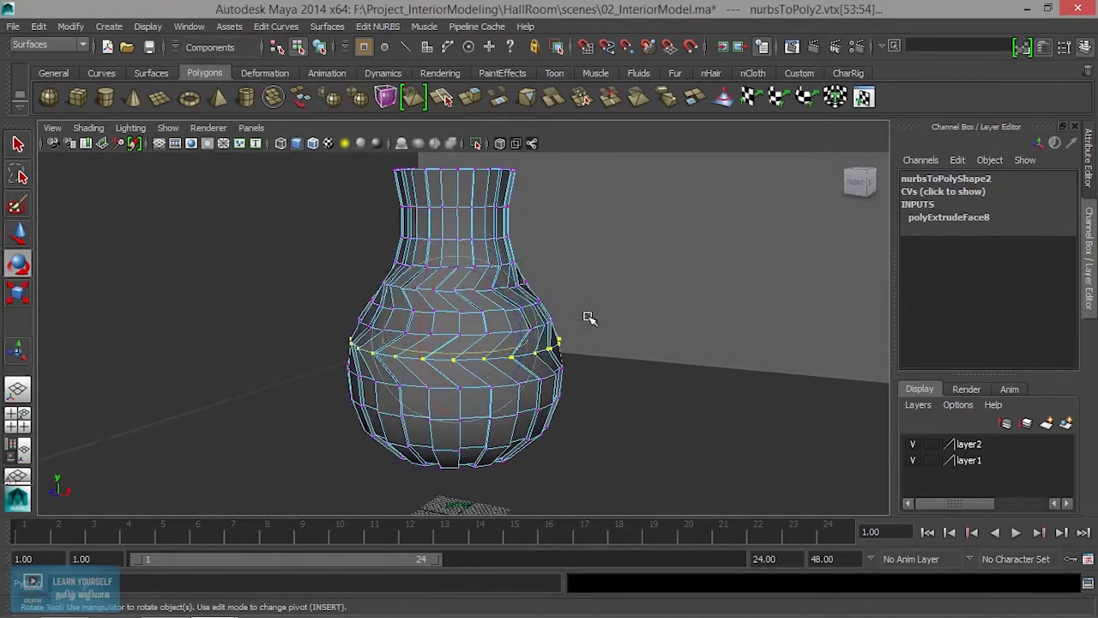
mouse_move(522, 366)
alt+mouse_down()
mouse_move(503, 369)
mouse_move(496, 345)
alt+mouse_up()
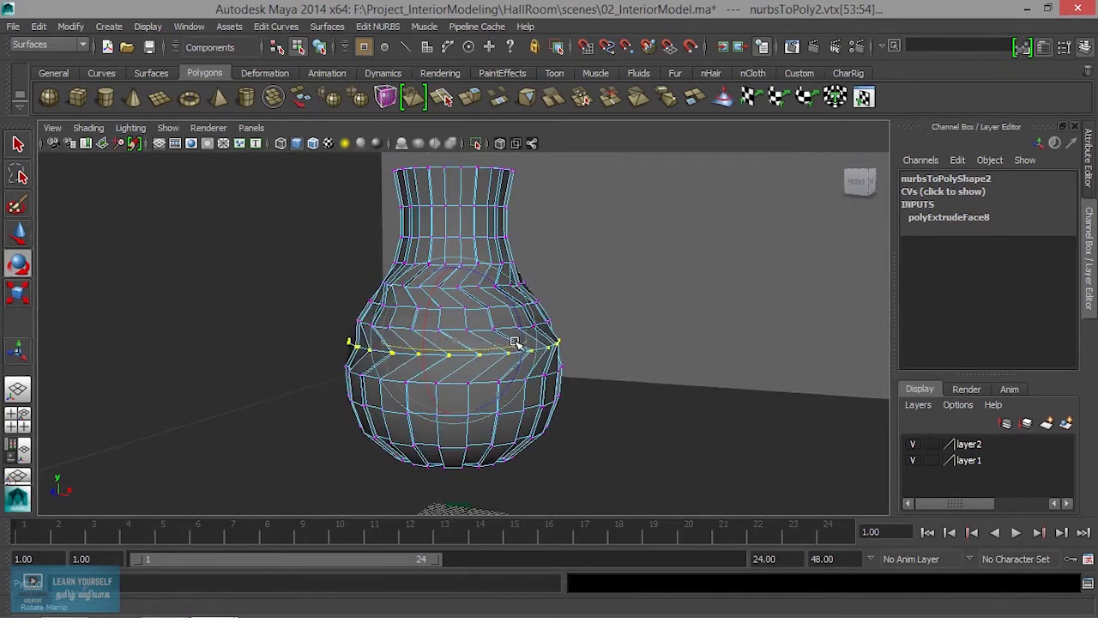
alt+drag(508, 354, 406, 372)
scroll(484, 400, up, 2)
scroll(515, 395, up, 3)
scroll(498, 397, up, 2)
drag(497, 361, 487, 362)
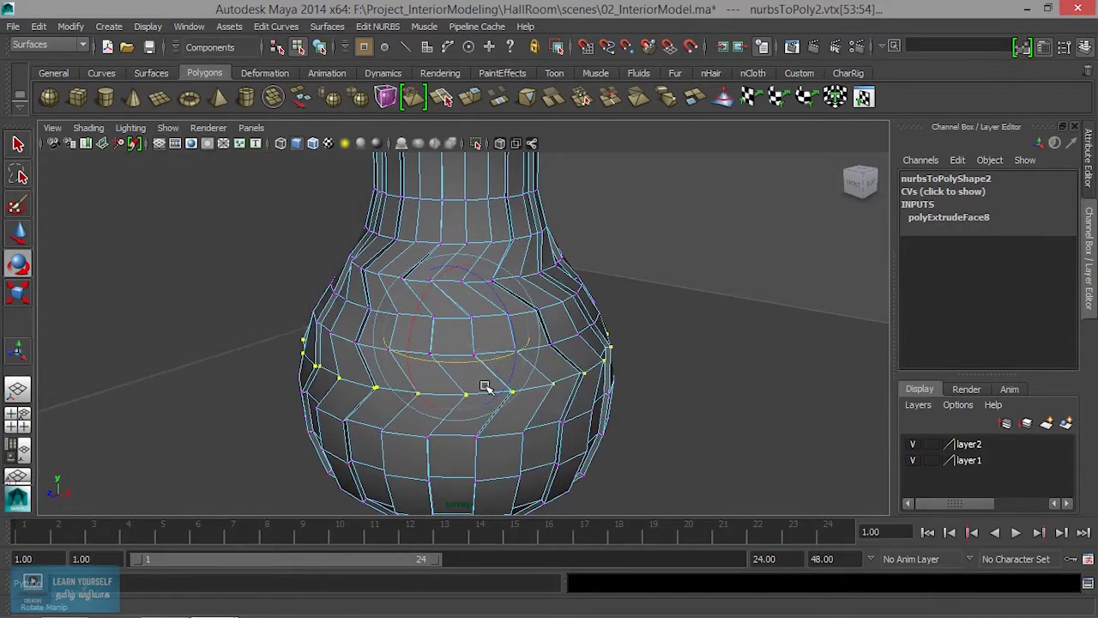
scroll(485, 387, down, 5)
alt+drag(515, 387, 567, 378)
scroll(581, 380, up, 4)
scroll(601, 431, up, 3)
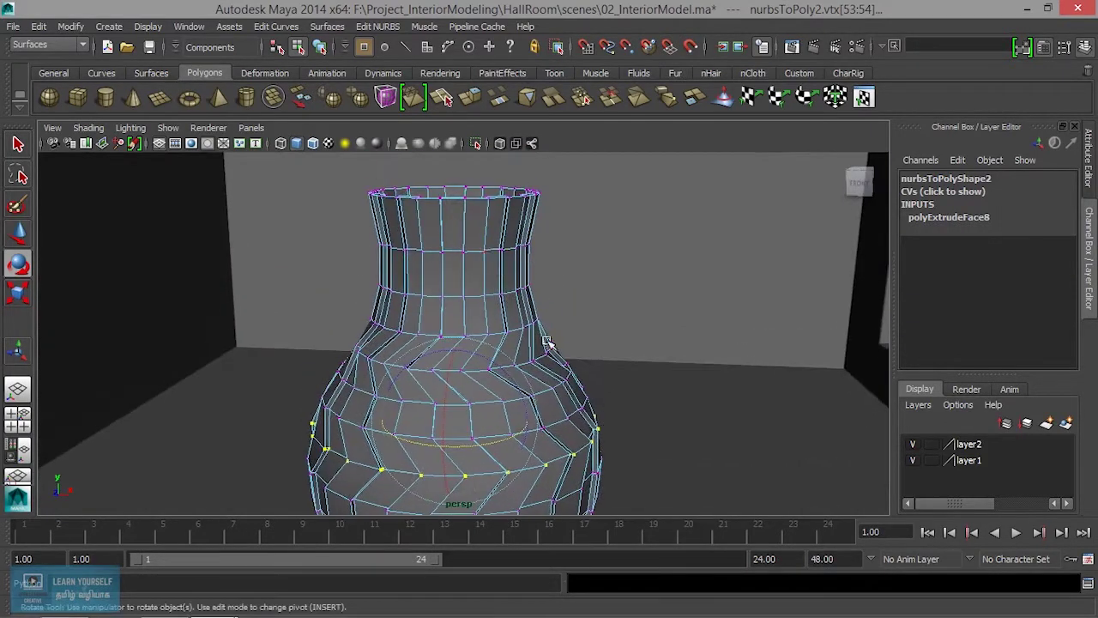
right_drag(493, 247, 550, 233)
click(510, 254)
Step: Preview the twisted vase smoothed, then select it and frame its neck from the side
key(3)
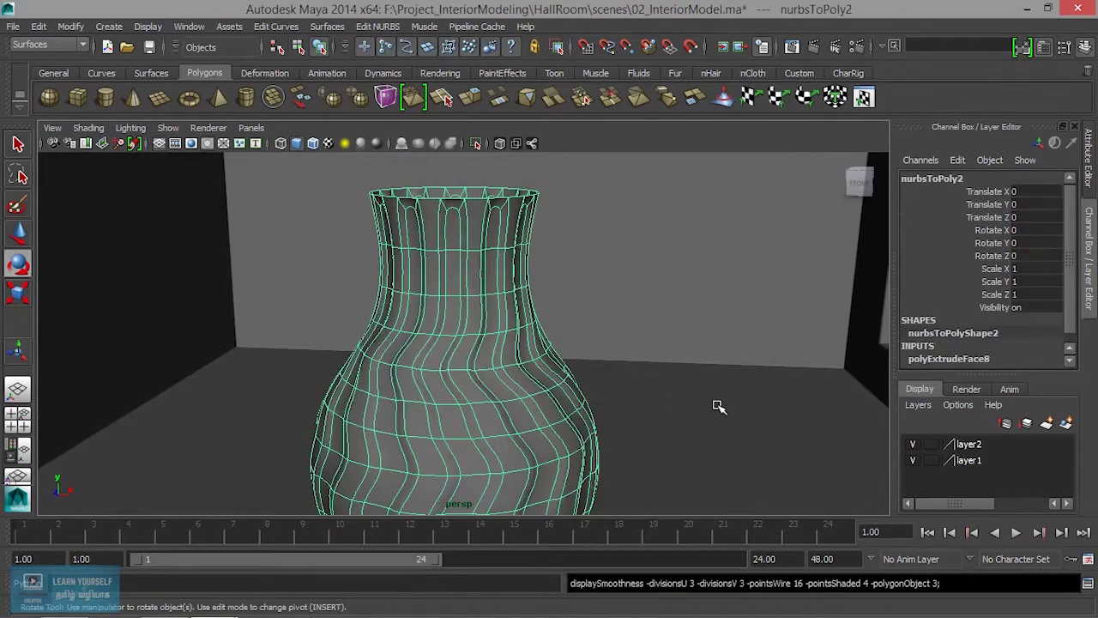
click(686, 412)
scroll(534, 431, down, 4)
mouse_move(535, 432)
alt+mouse_down()
mouse_move(490, 410)
mouse_move(569, 435)
mouse_move(481, 365)
alt+mouse_up()
scroll(499, 434, up, 4)
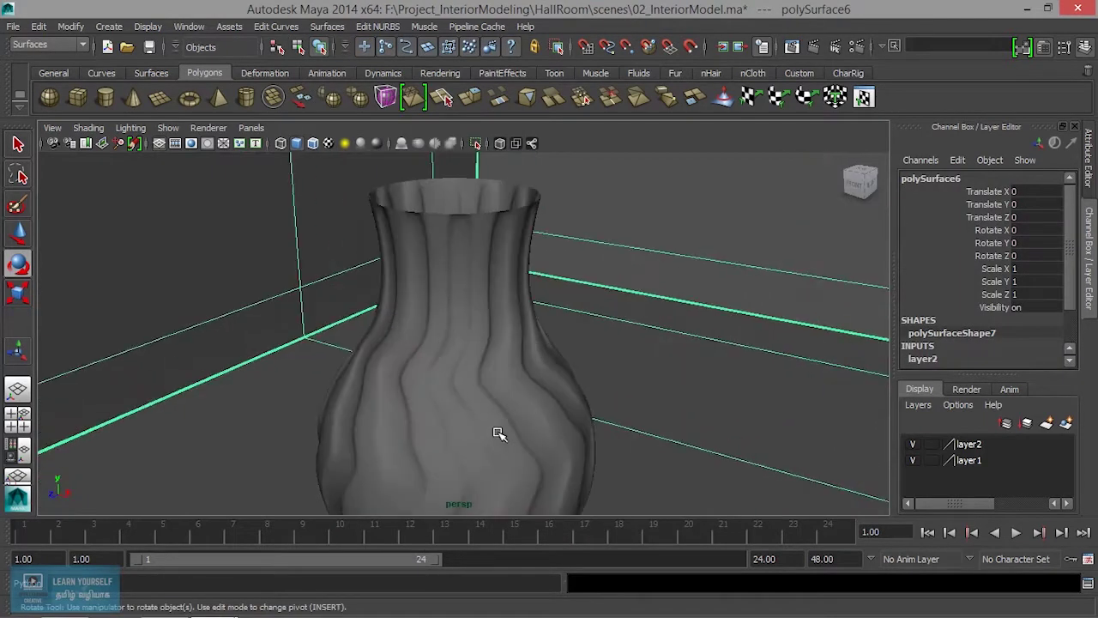
click(500, 433)
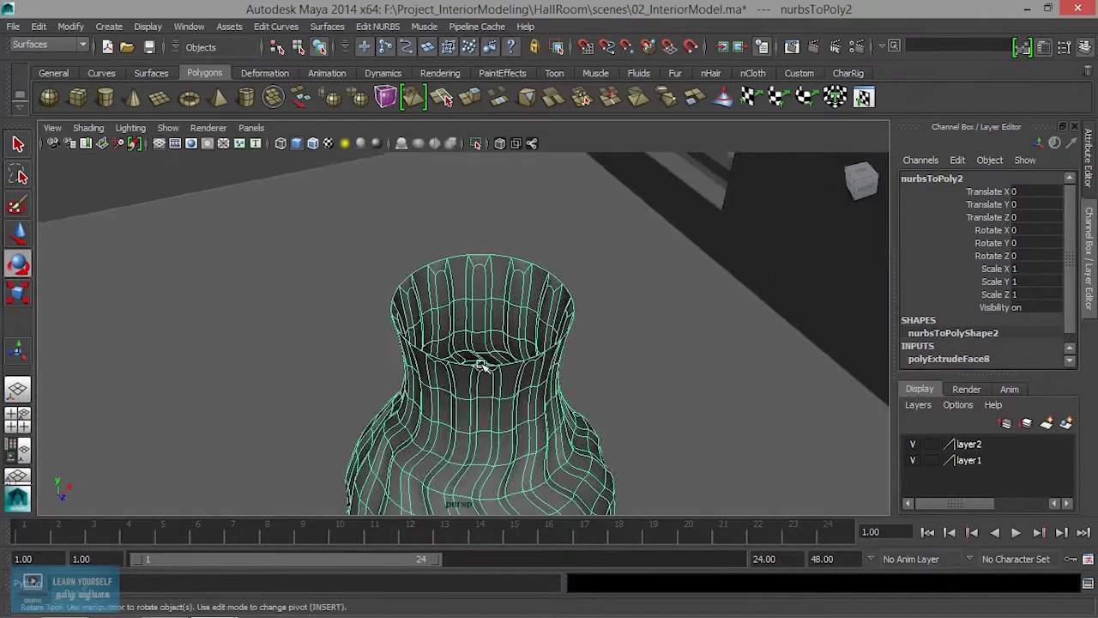
alt+right_drag(482, 364, 552, 410)
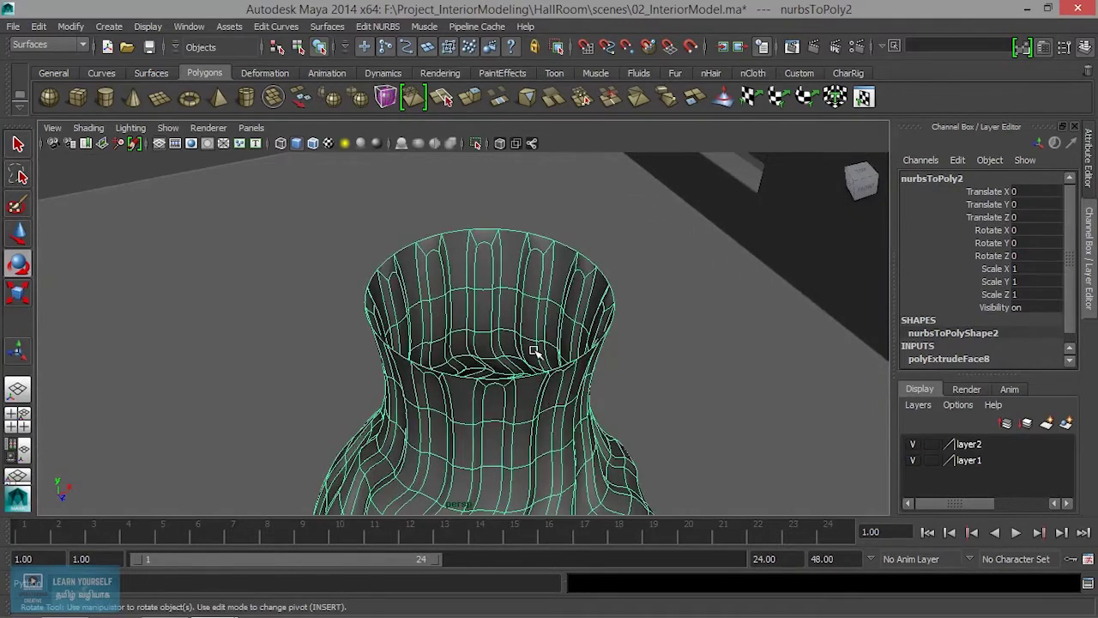
mouse_move(503, 354)
alt+mouse_down()
mouse_move(478, 302)
mouse_move(485, 291)
alt+mouse_up()
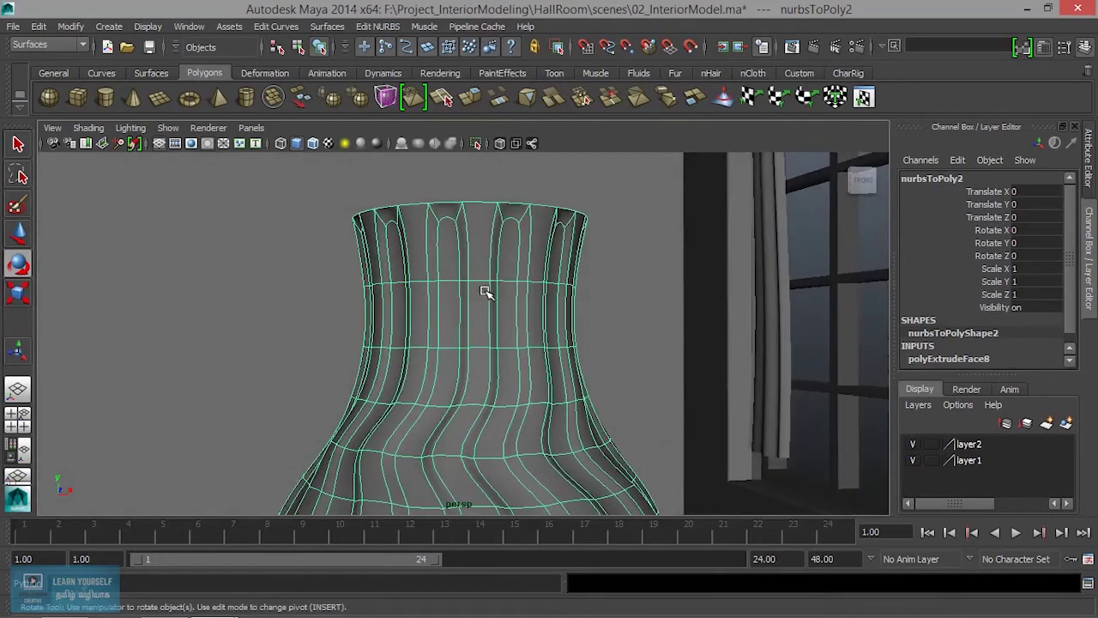
Step: Select the faces around the vase neck for extrusion
click(470, 97)
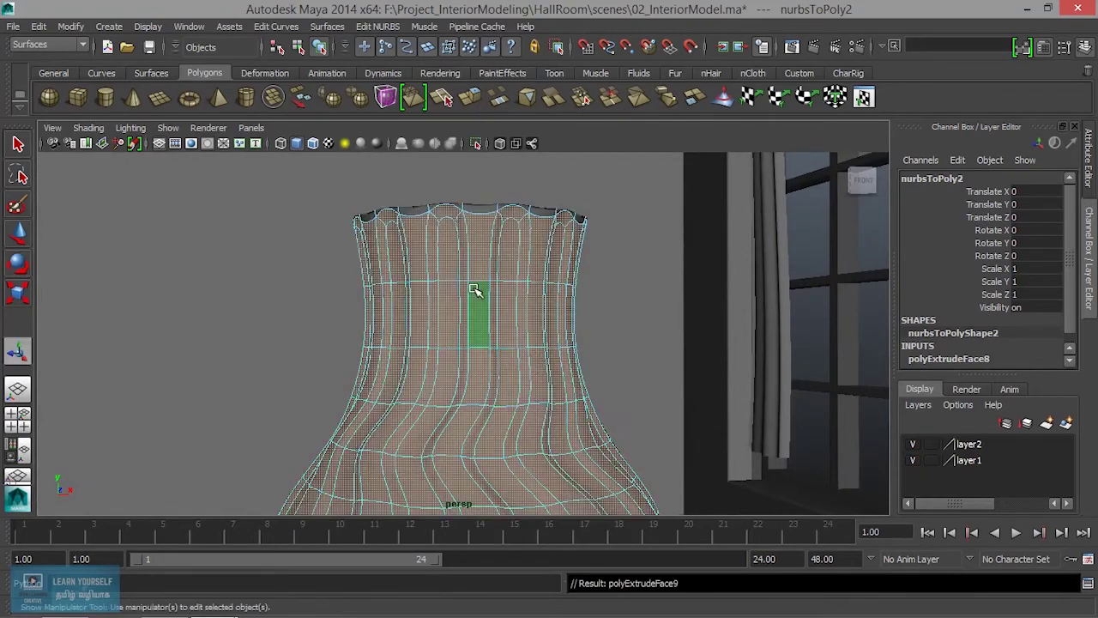
mouse_move(508, 372)
alt+mouse_down()
mouse_move(364, 347)
mouse_move(437, 314)
mouse_move(313, 328)
mouse_move(455, 343)
mouse_move(440, 327)
alt+mouse_up()
mouse_move(460, 259)
alt+mouse_down()
mouse_move(478, 258)
mouse_move(490, 404)
mouse_move(436, 338)
mouse_move(589, 392)
mouse_move(523, 309)
mouse_move(501, 339)
alt+mouse_up()
scroll(437, 338, up, 3)
scroll(532, 447, down, 3)
mouse_move(533, 447)
alt+mouse_down()
mouse_move(525, 429)
mouse_move(605, 352)
mouse_move(576, 351)
alt+mouse_up()
scroll(525, 429, up, 3)
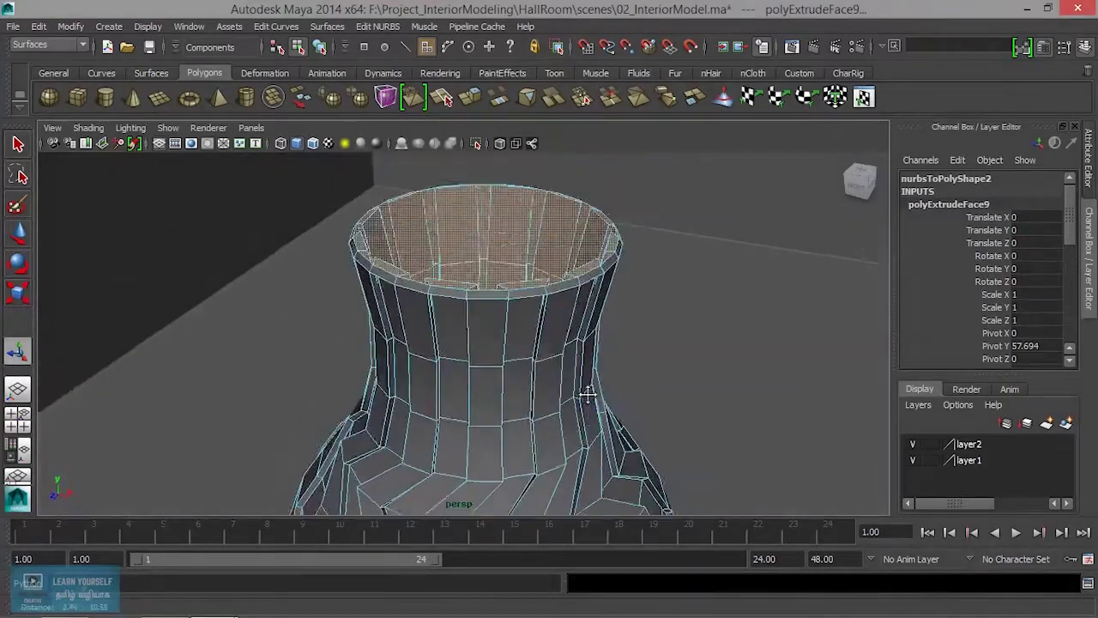
scroll(572, 323, down, 2)
Step: Extrude the neck faces into a scalloped rim and check it in smooth preview
key(t)
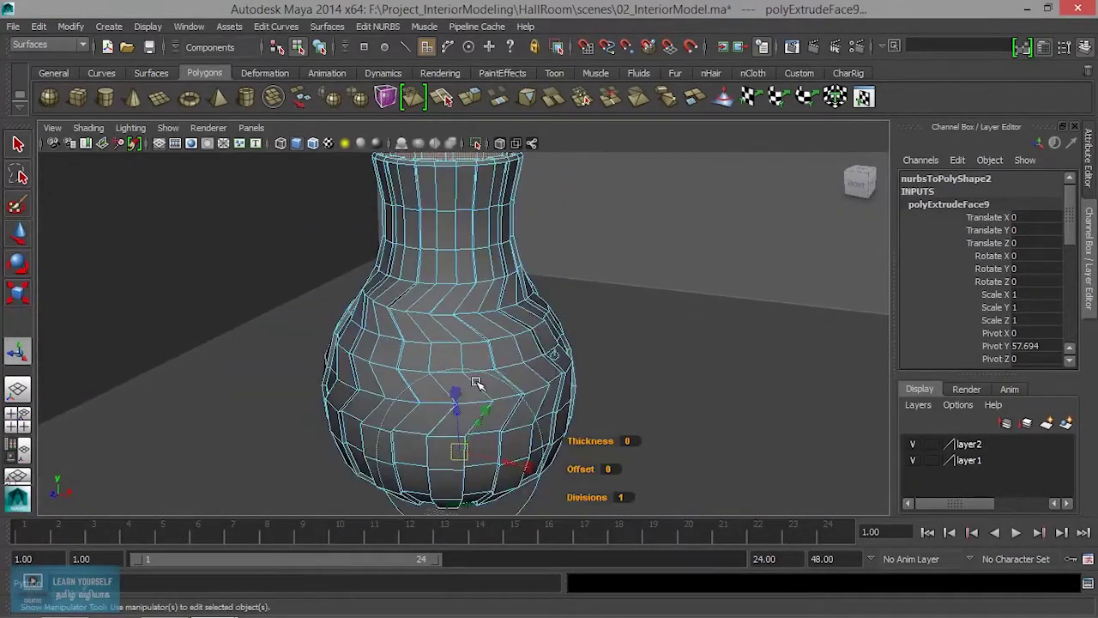
scroll(477, 382, up, 2)
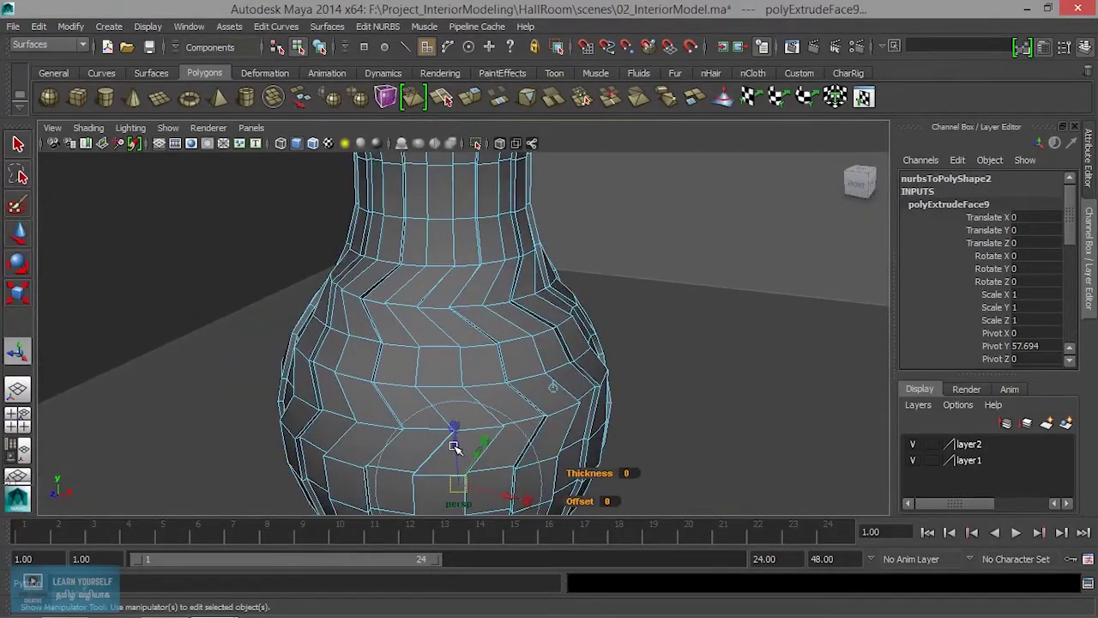
drag(455, 447, 455, 443)
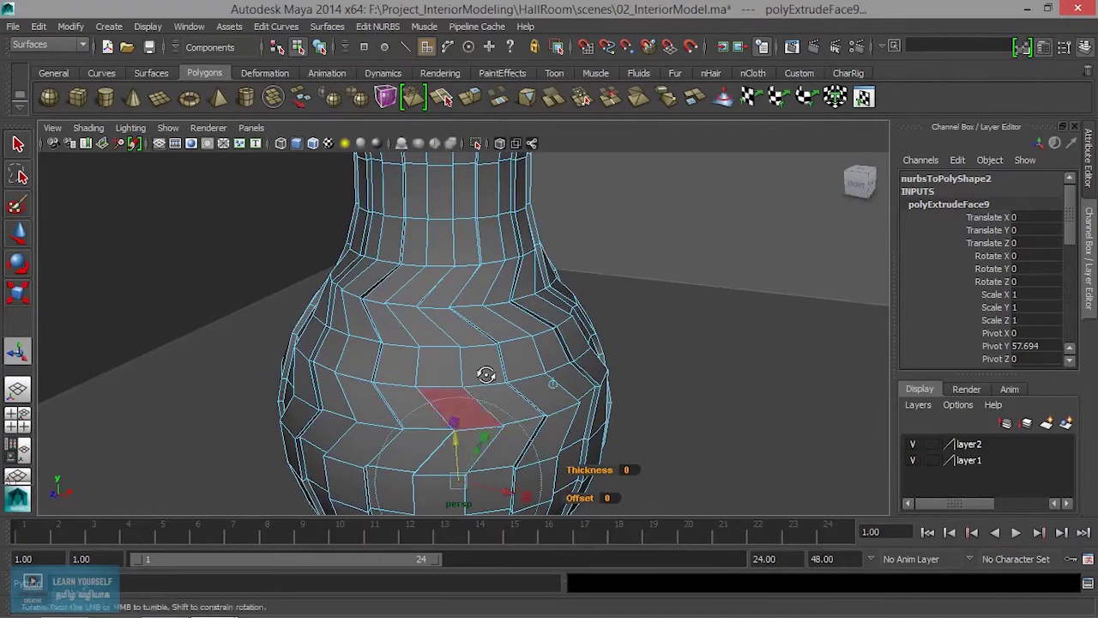
alt+drag(485, 374, 506, 400)
right_drag(505, 235, 587, 235)
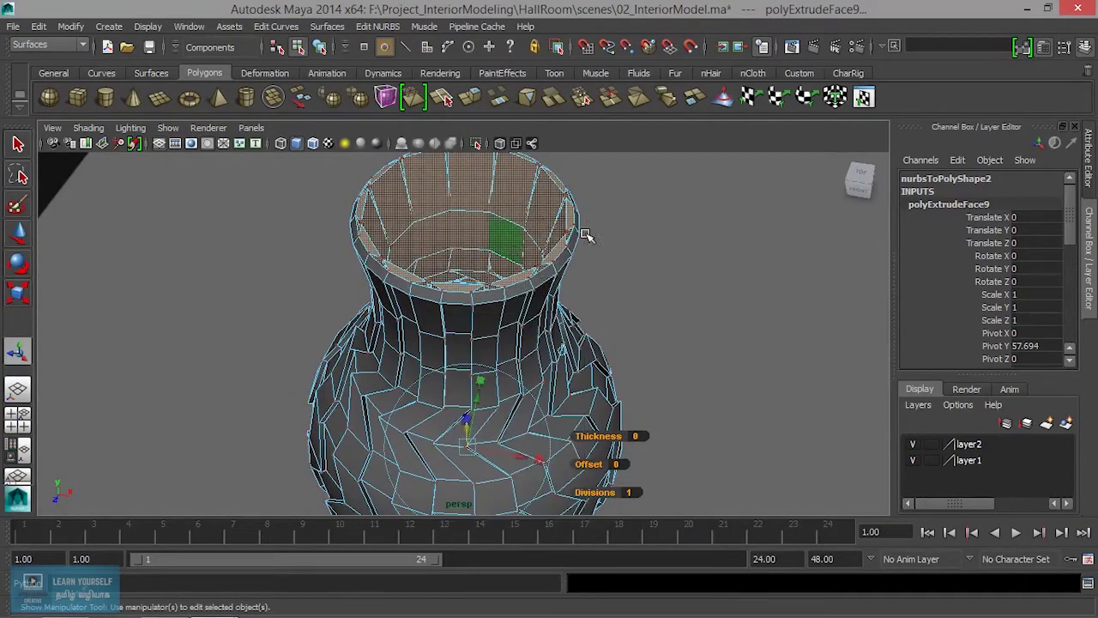
key(3)
Step: Turn off smooth preview, return the vase to Object Mode, and inspect it from several angles
mouse_move(638, 314)
alt+mouse_down()
mouse_move(578, 343)
mouse_move(540, 344)
mouse_move(544, 381)
mouse_move(407, 343)
alt+mouse_up()
click(541, 345)
key(1)
scroll(544, 387, down, 3)
alt+right_drag(406, 343, 481, 377)
mouse_move(478, 257)
right_down()
mouse_move(564, 295)
mouse_move(553, 237)
right_up()
alt+right_drag(464, 420, 456, 434)
alt+drag(455, 434, 522, 385)
alt+right_drag(523, 385, 519, 375)
mouse_move(519, 375)
alt+mouse_down()
mouse_move(507, 429)
mouse_move(608, 427)
alt+mouse_up()
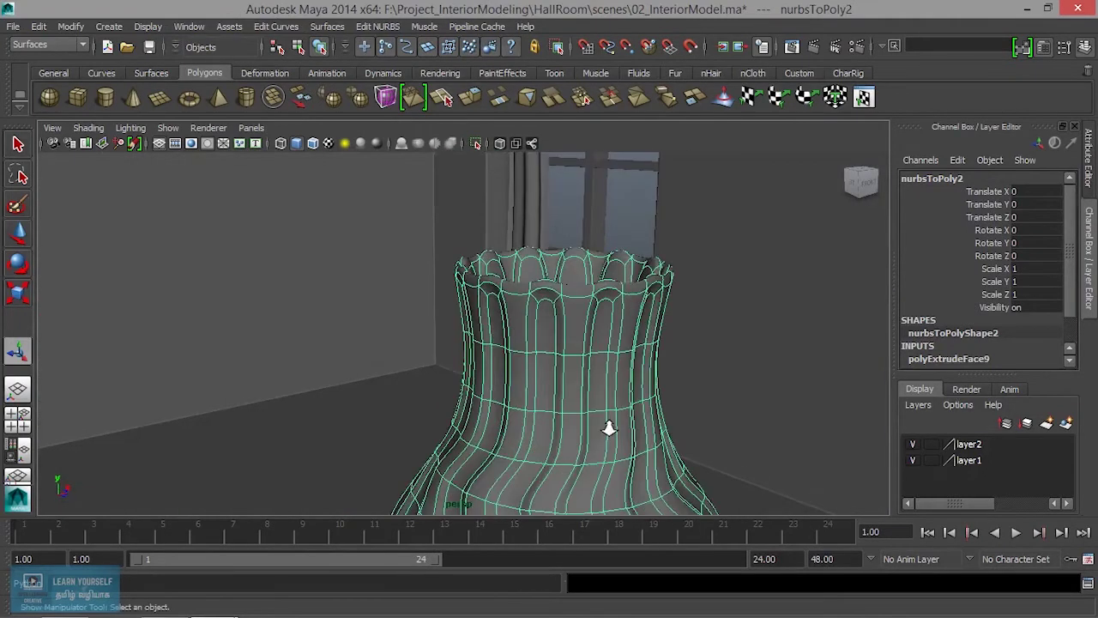
Step: Frame the vase and maximize the side view for drawing stems
alt+right_drag(676, 297, 601, 341)
alt+drag(601, 341, 541, 385)
alt+right_drag(541, 384, 544, 404)
alt+drag(544, 404, 552, 408)
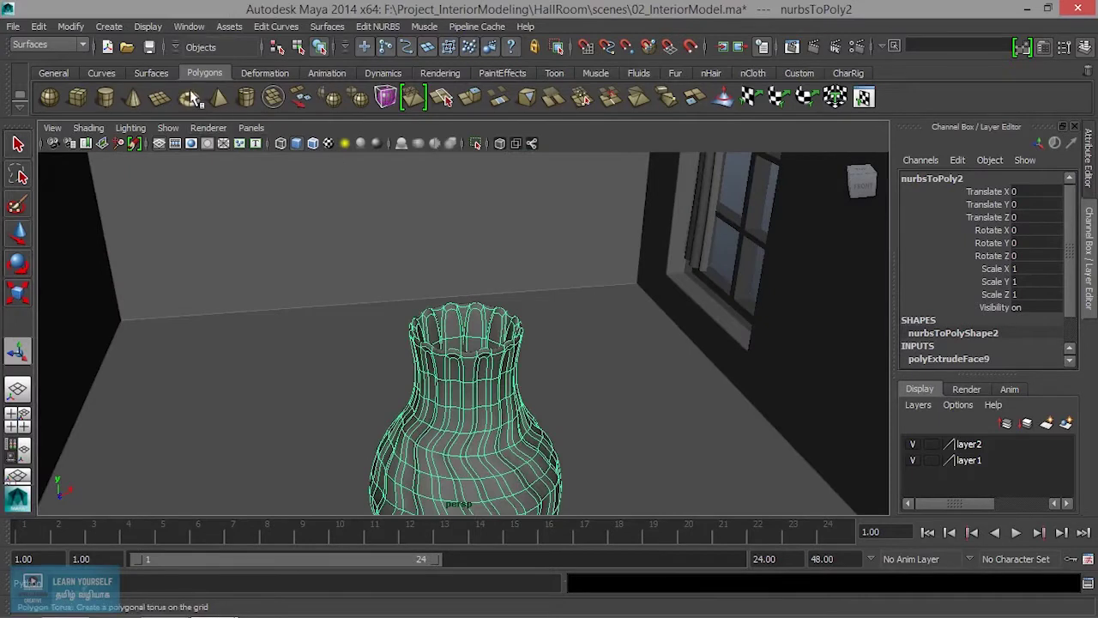
click(162, 77)
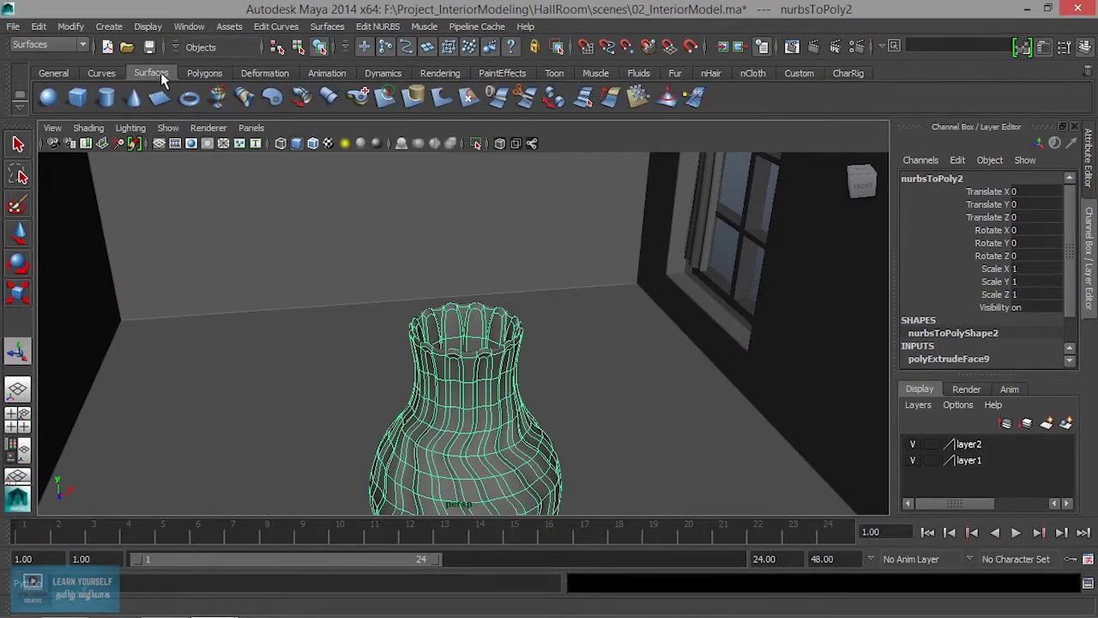
click(216, 74)
key(space)
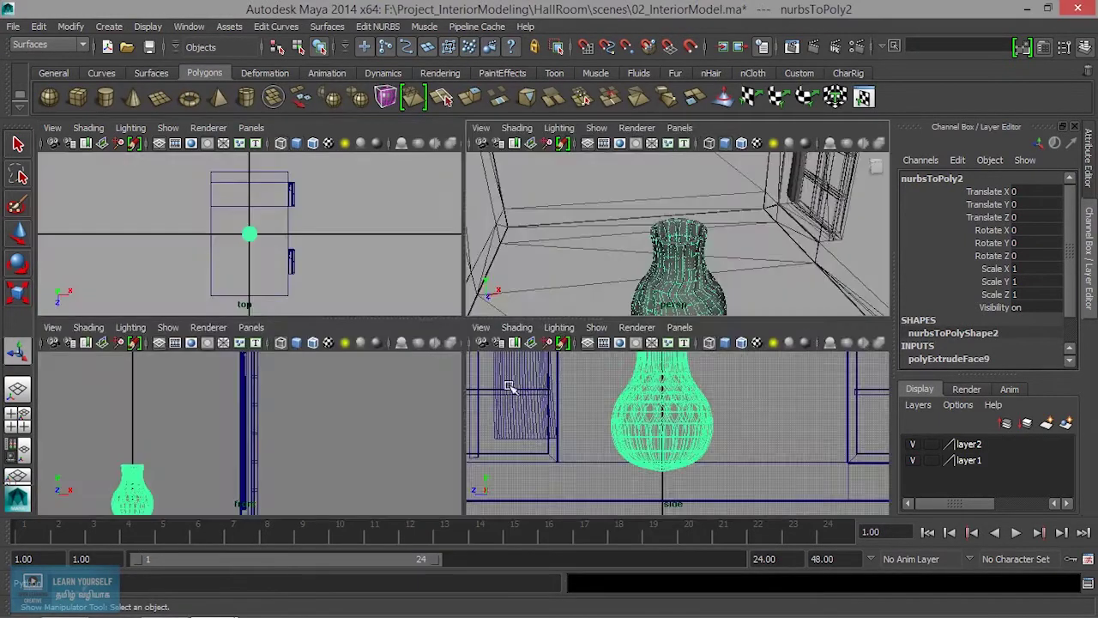
key(space)
scroll(463, 335, up, 2)
scroll(464, 334, up, 2)
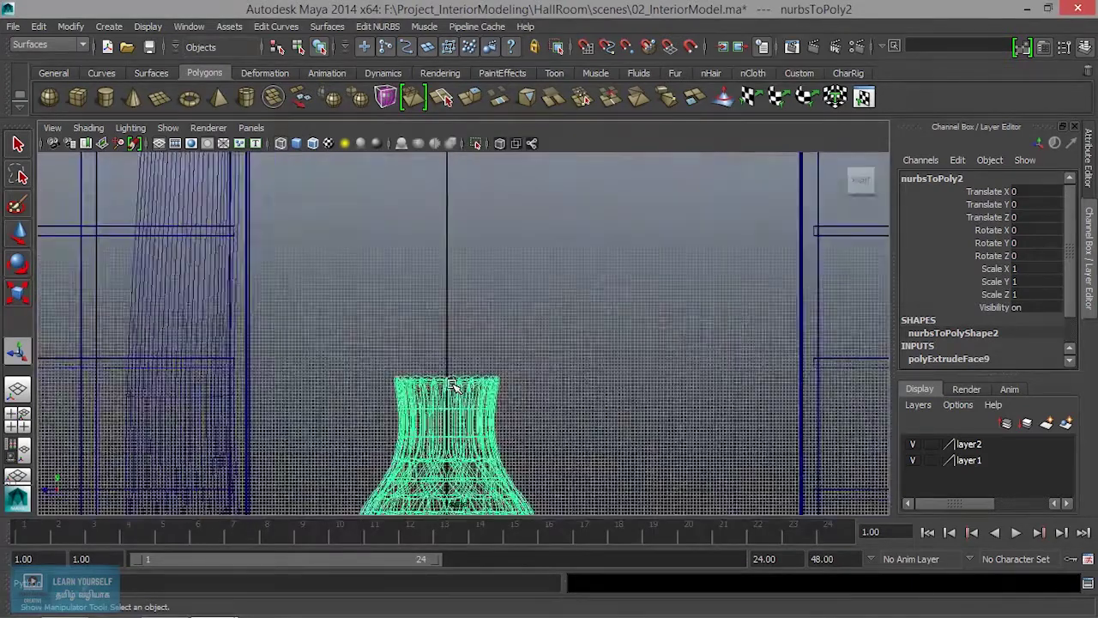
scroll(464, 334, up, 2)
Step: Draw the first CV stem curve from inside the vase up above its top
click(107, 27)
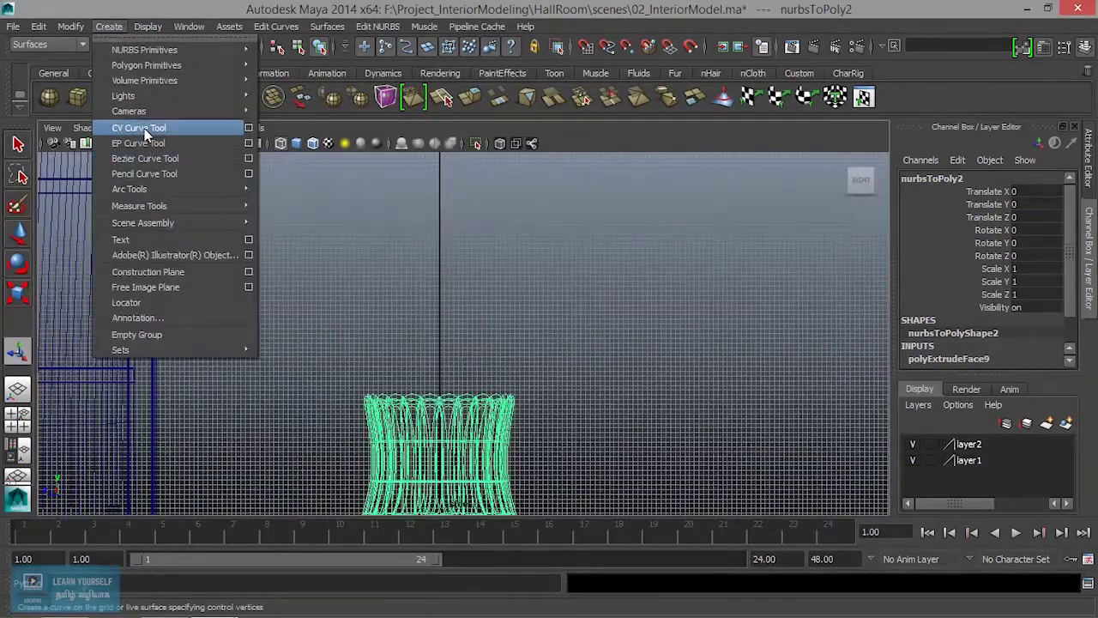
click(138, 128)
alt+middle_drag(545, 356, 507, 258)
scroll(496, 323, down, 2)
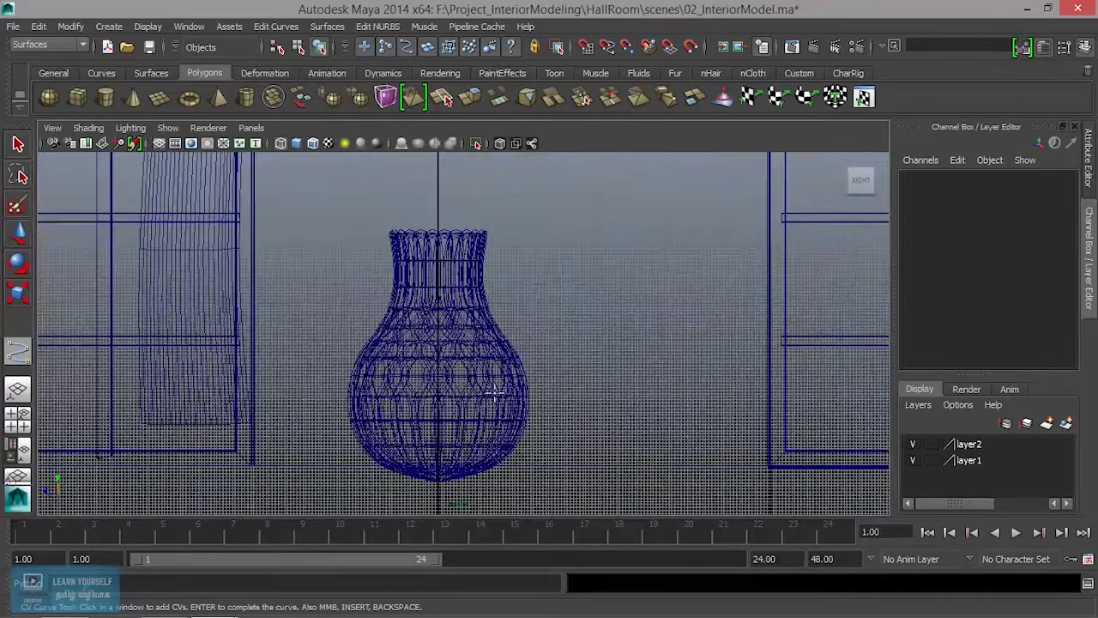
click(460, 437)
click(463, 352)
click(461, 260)
alt+middle_drag(481, 206, 480, 321)
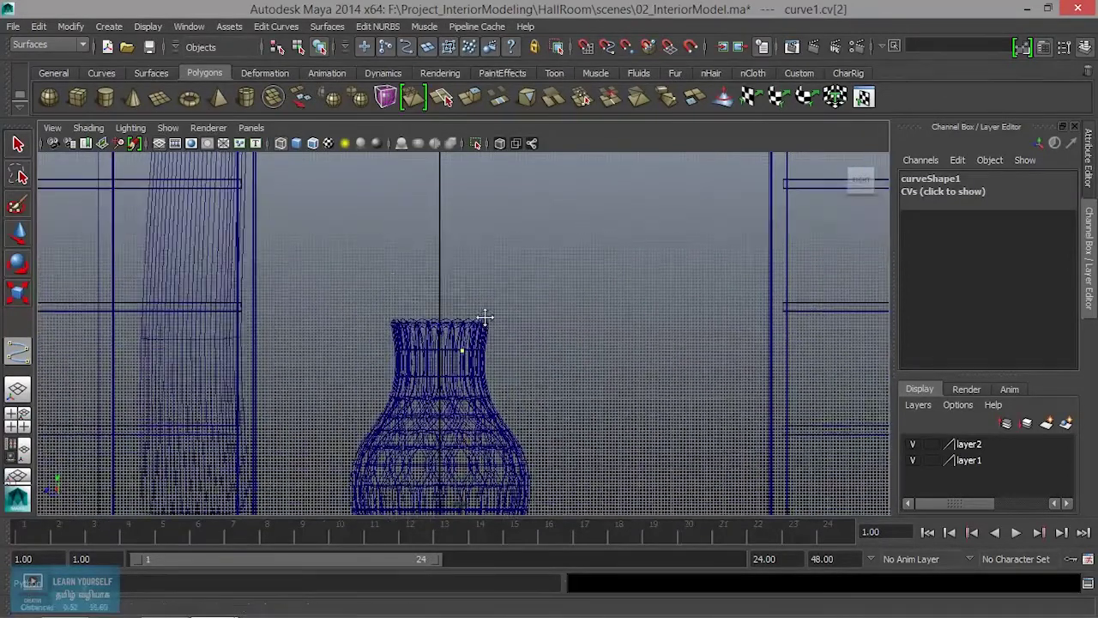
click(484, 262)
click(546, 217)
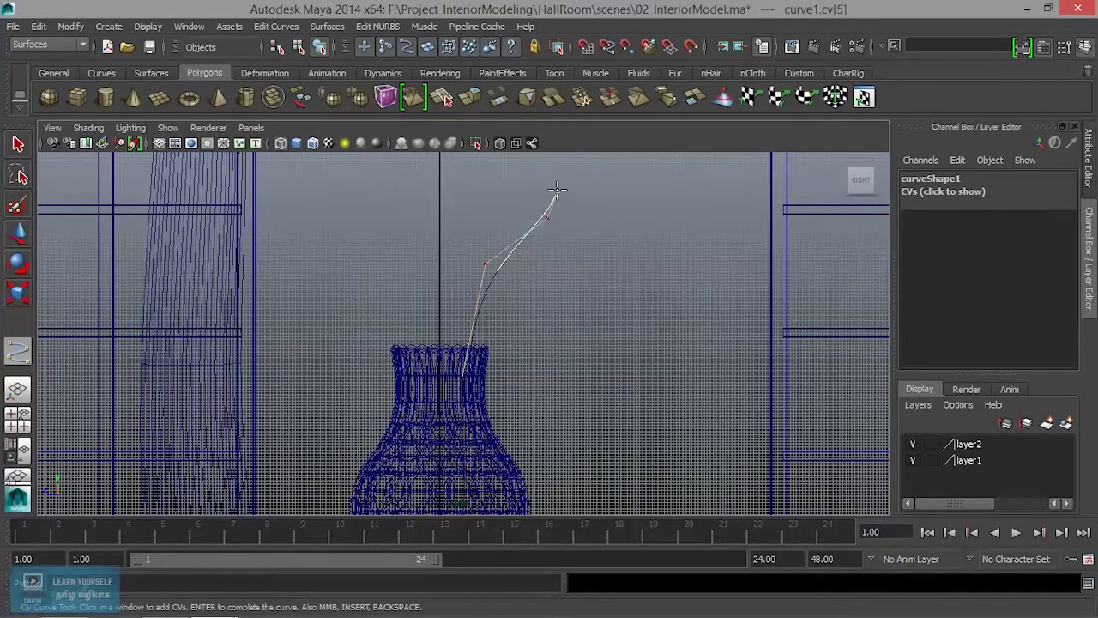
key(e)
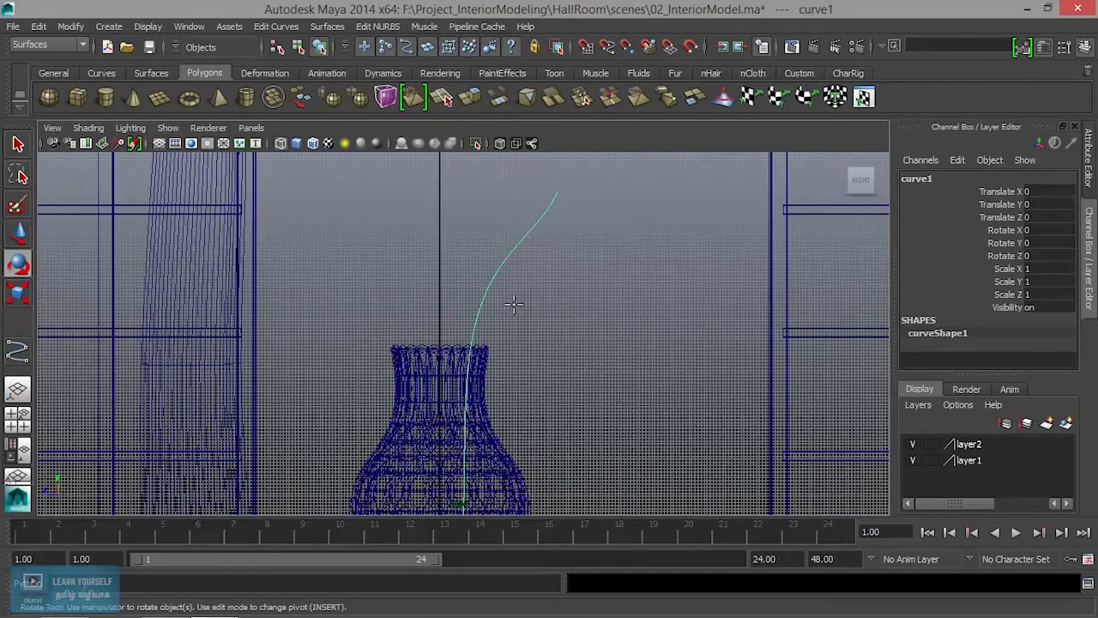
Step: Draw a second CV stem curve rising and bending above the vase neck
key(y)
alt+middle_drag(449, 453, 449, 354)
click(447, 259)
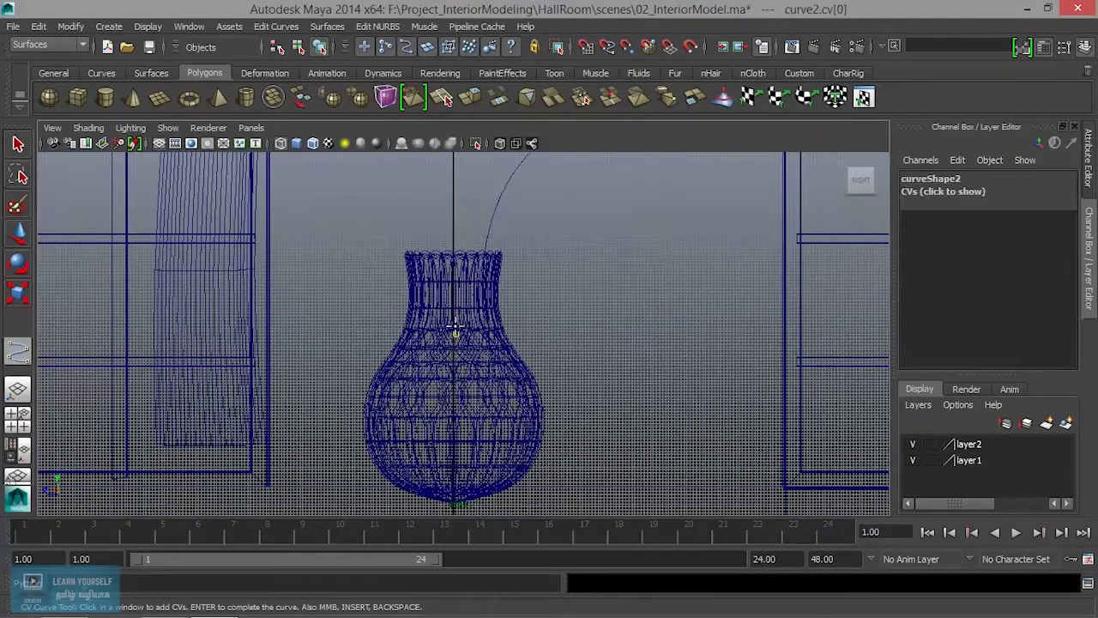
alt+middle_drag(452, 233, 466, 345)
click(448, 277)
click(487, 224)
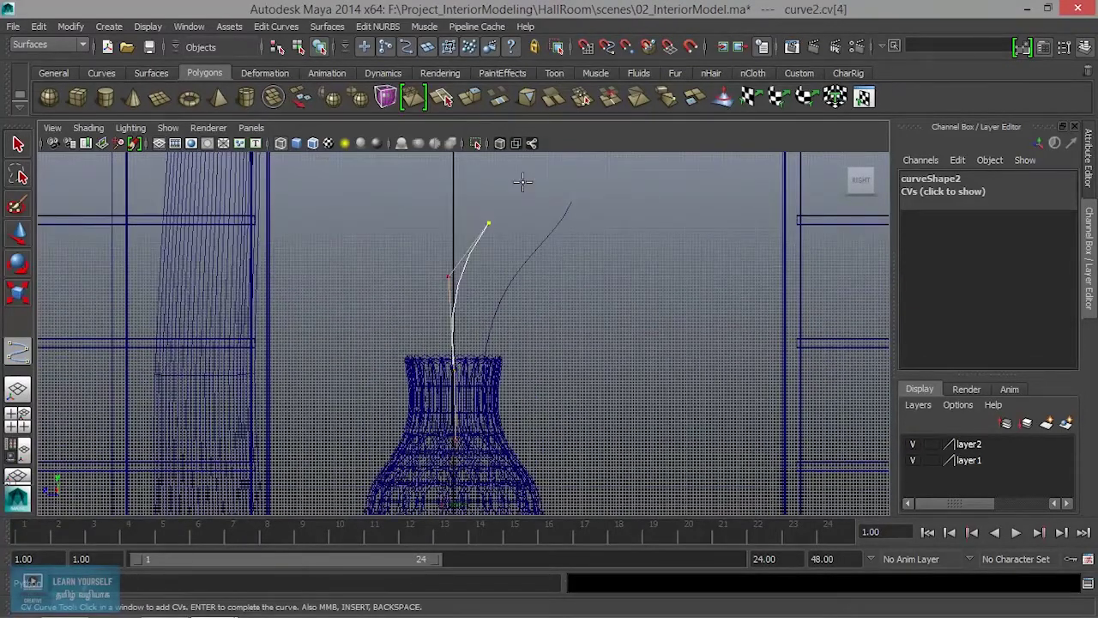
click(481, 166)
alt+middle_drag(482, 167, 490, 247)
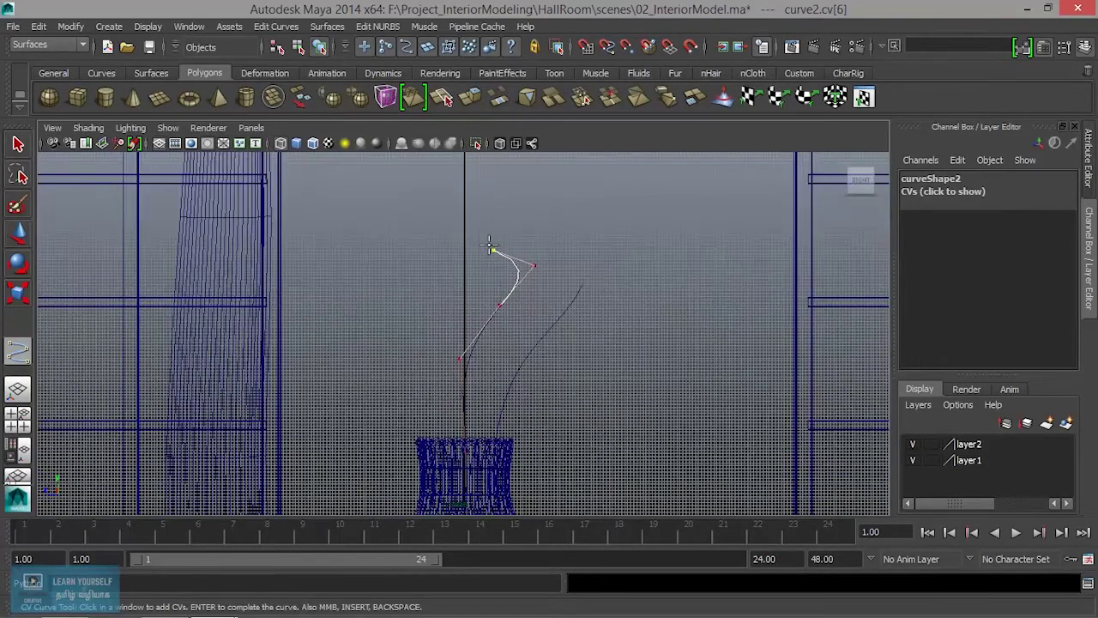
key(e)
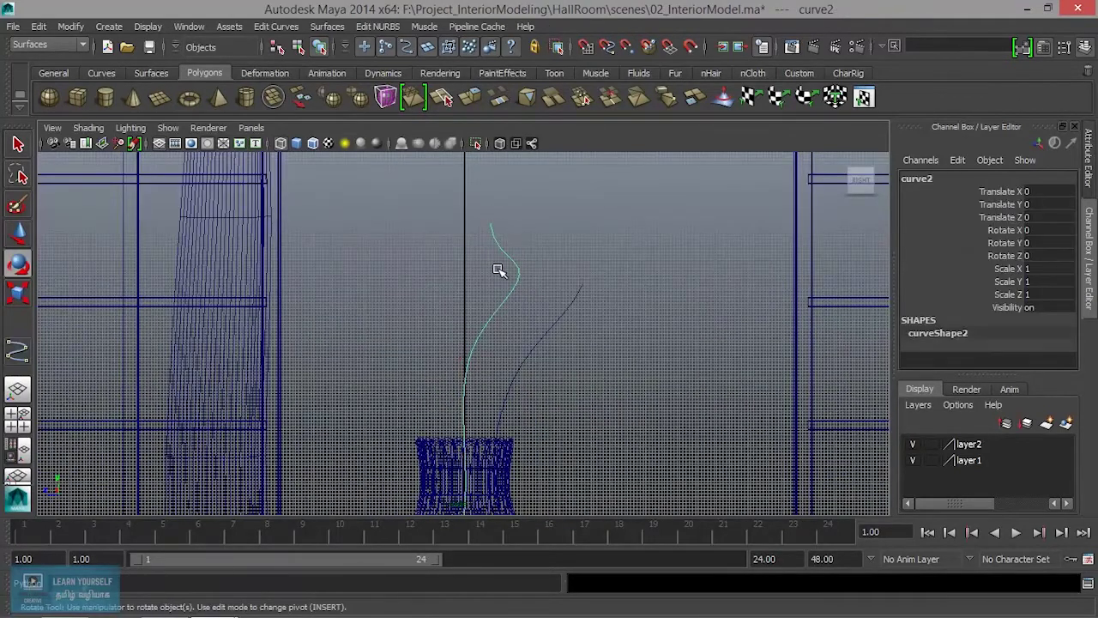
Step: Draw a third CV stem curve from inside the vase upward
key(y)
alt+middle_drag(549, 449, 457, 358)
click(473, 415)
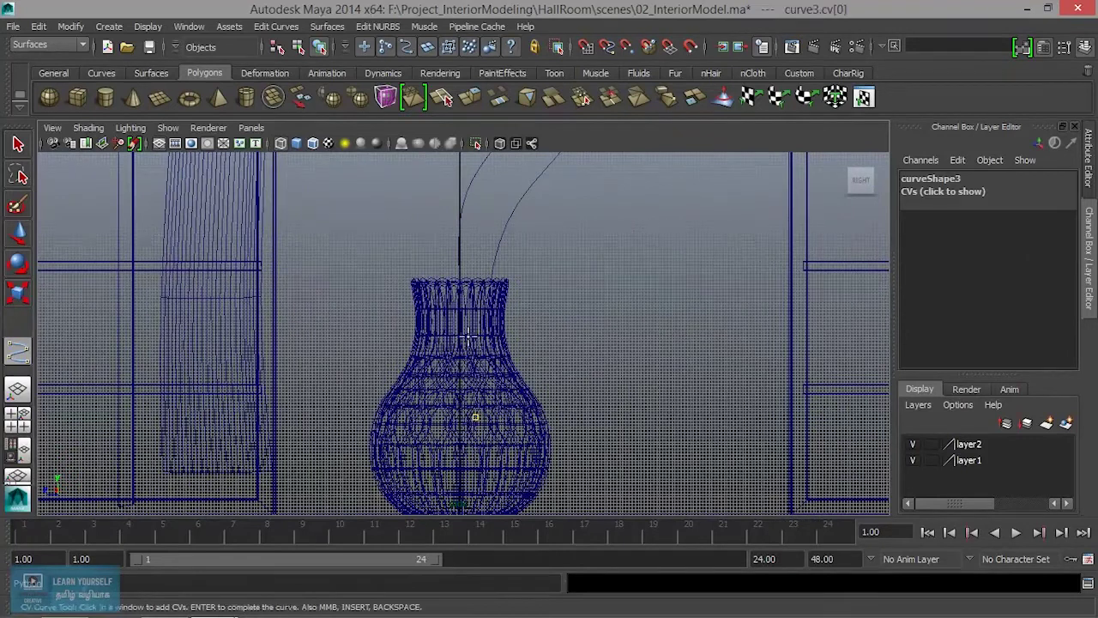
click(439, 261)
click(440, 202)
alt+middle_drag(448, 219, 448, 352)
click(445, 259)
key(e)
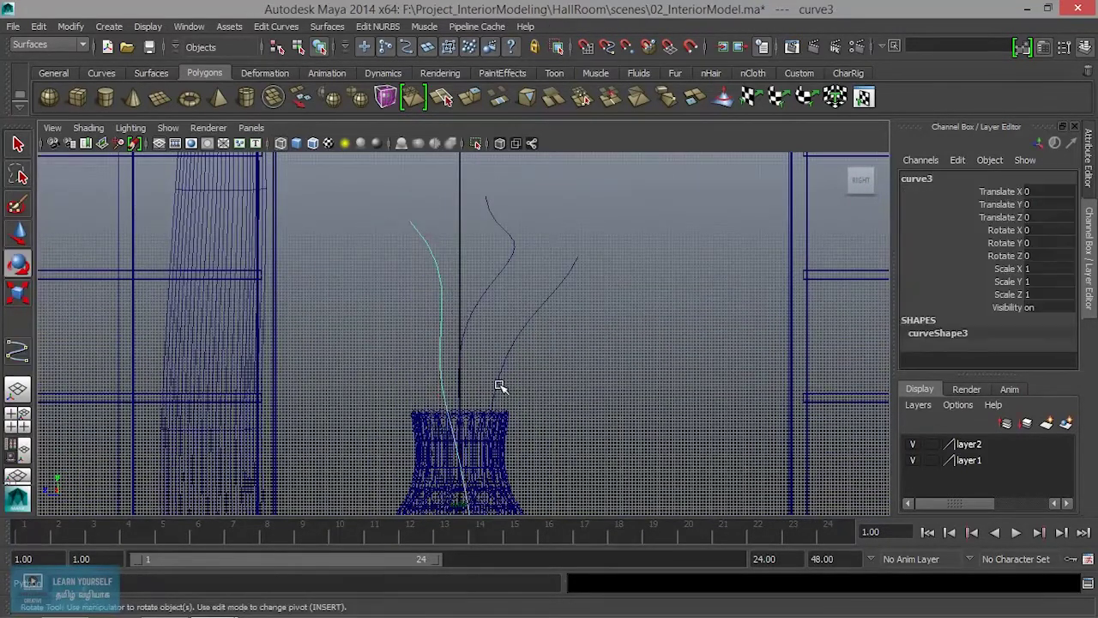
Step: Draw a fourth CV stem curve up through the vase
alt+middle_drag(530, 487, 514, 321)
key(y)
click(412, 405)
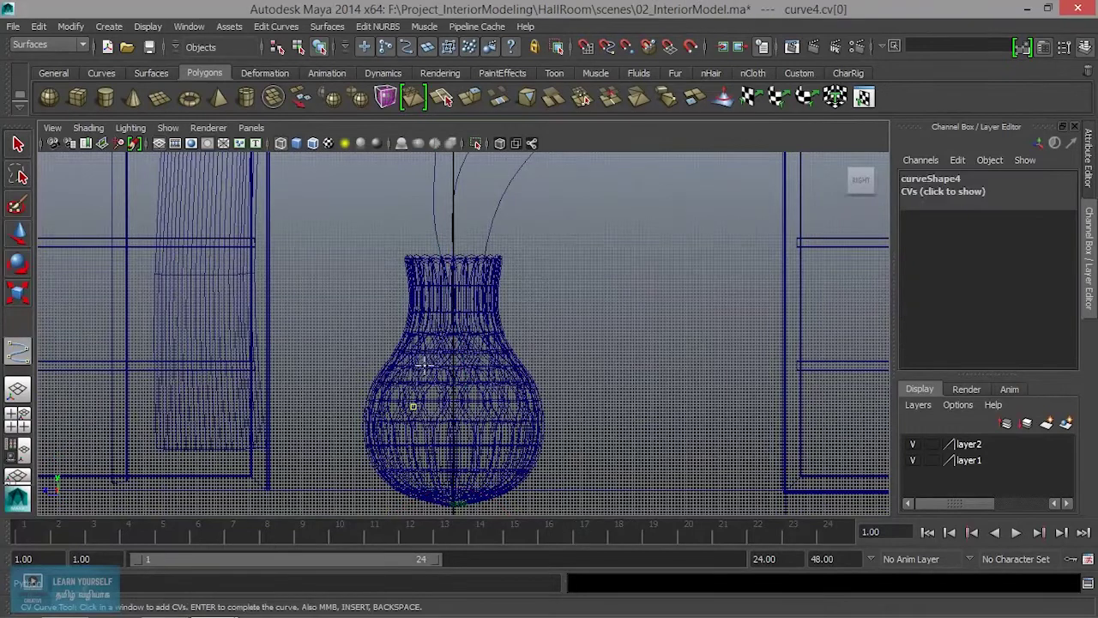
alt+middle_drag(417, 215, 410, 366)
click(405, 323)
click(436, 268)
key(e)
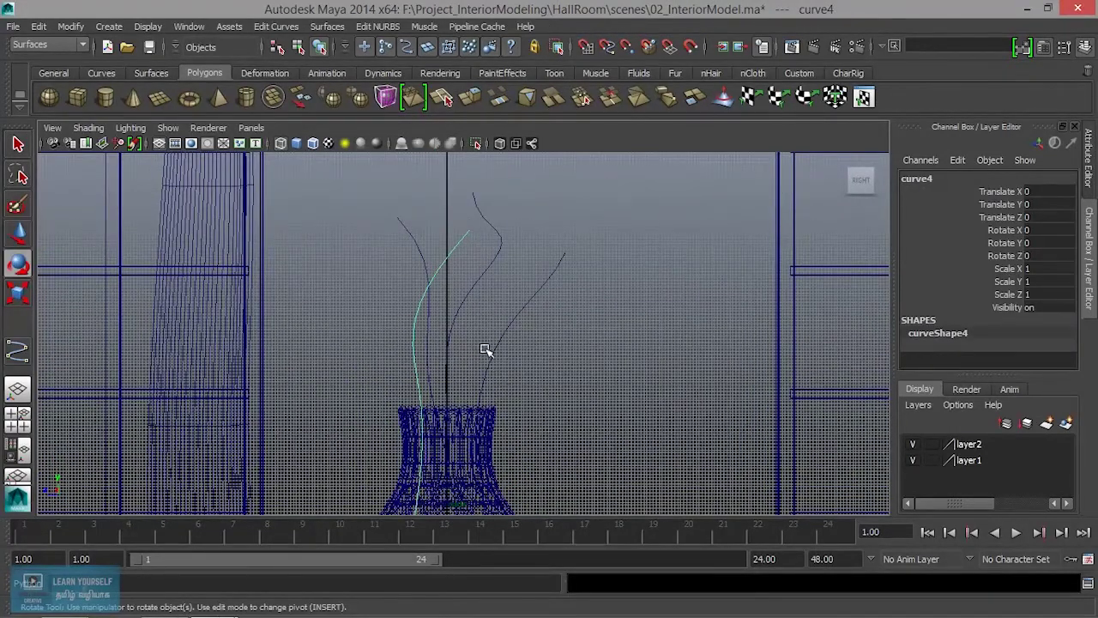
Step: Draw a fifth CV stem curve rising above the vase neck
alt+middle_drag(485, 349, 450, 352)
key(y)
click(455, 415)
click(449, 238)
click(458, 238)
alt+middle_drag(464, 240, 466, 392)
click(493, 323)
click(480, 285)
click(431, 185)
click(431, 185)
key(Return)
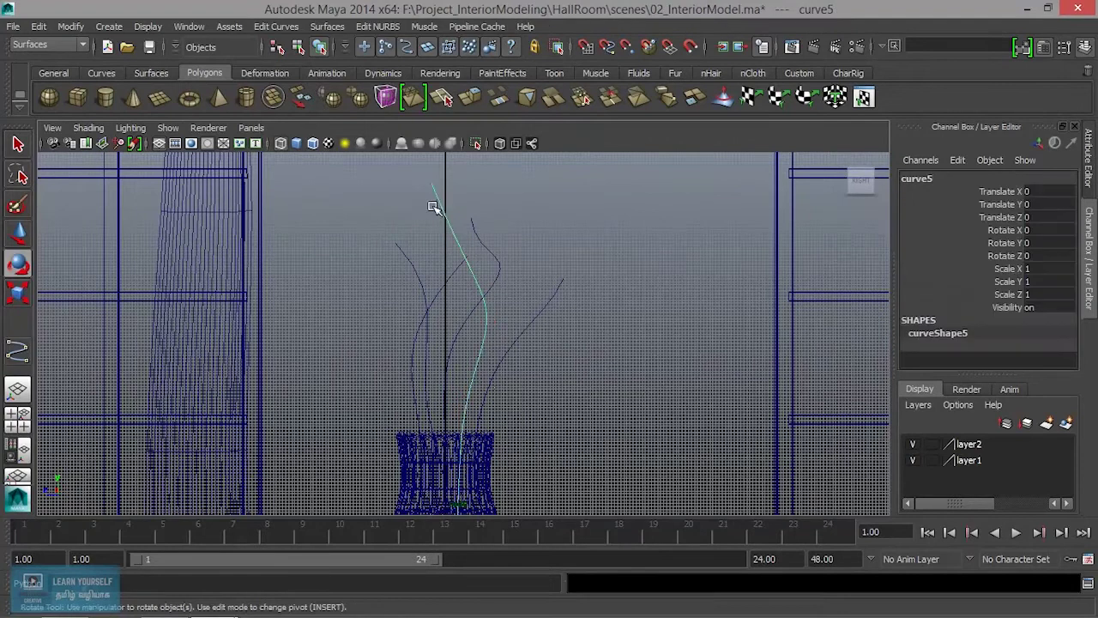
Step: Draw a sixth CV stem curve from inside the vase upward
scroll(472, 404, up, 3)
click(431, 420)
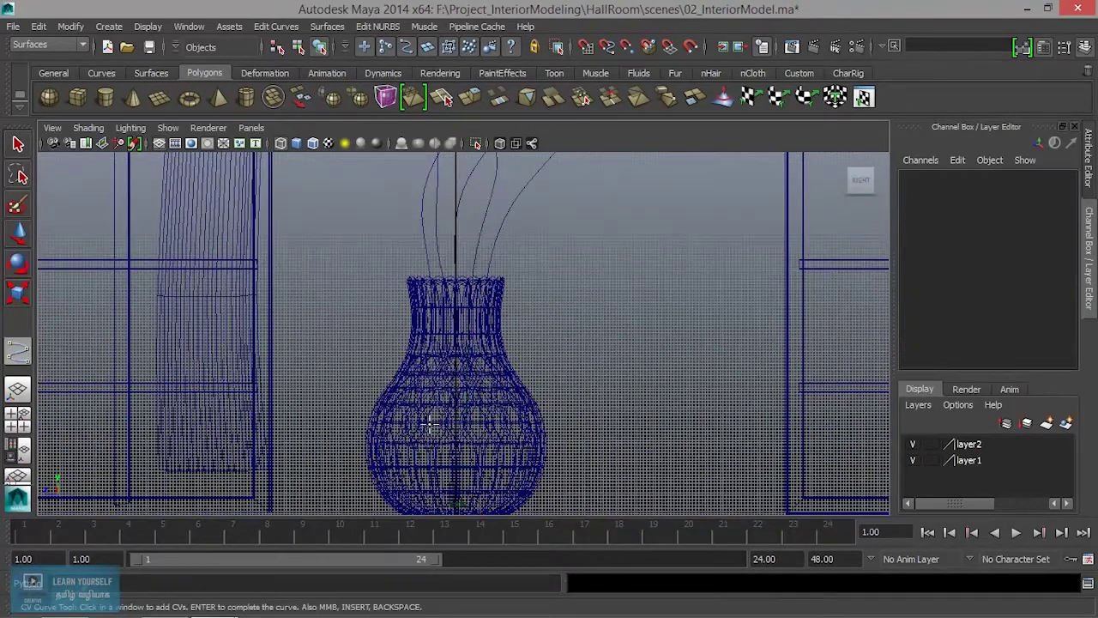
click(423, 413)
click(487, 228)
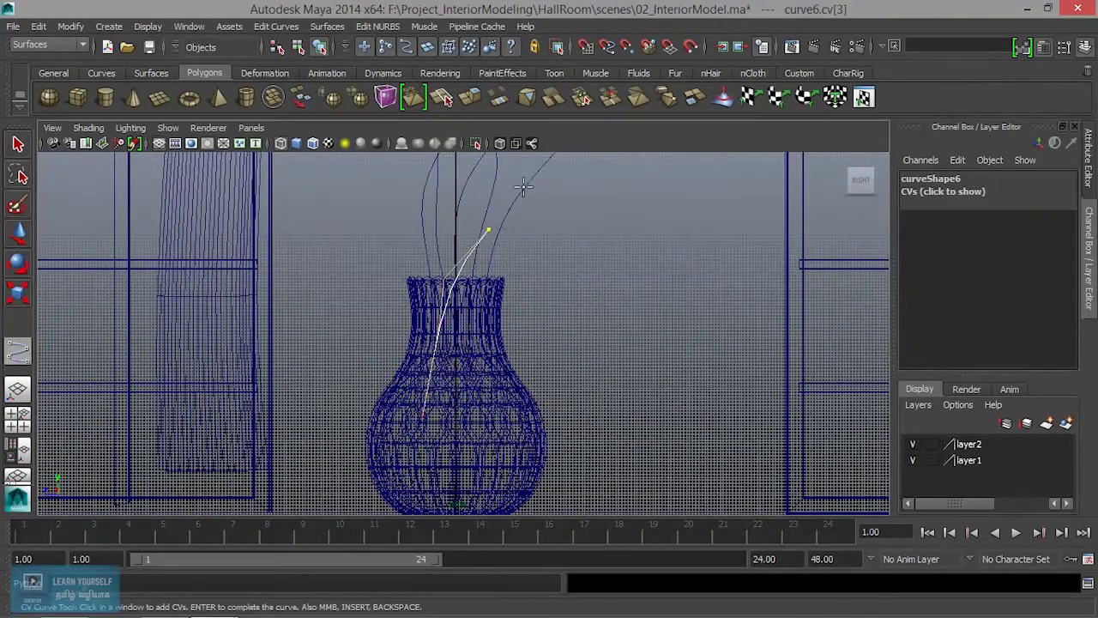
alt+middle_drag(523, 187, 524, 328)
click(518, 283)
click(529, 227)
key(e)
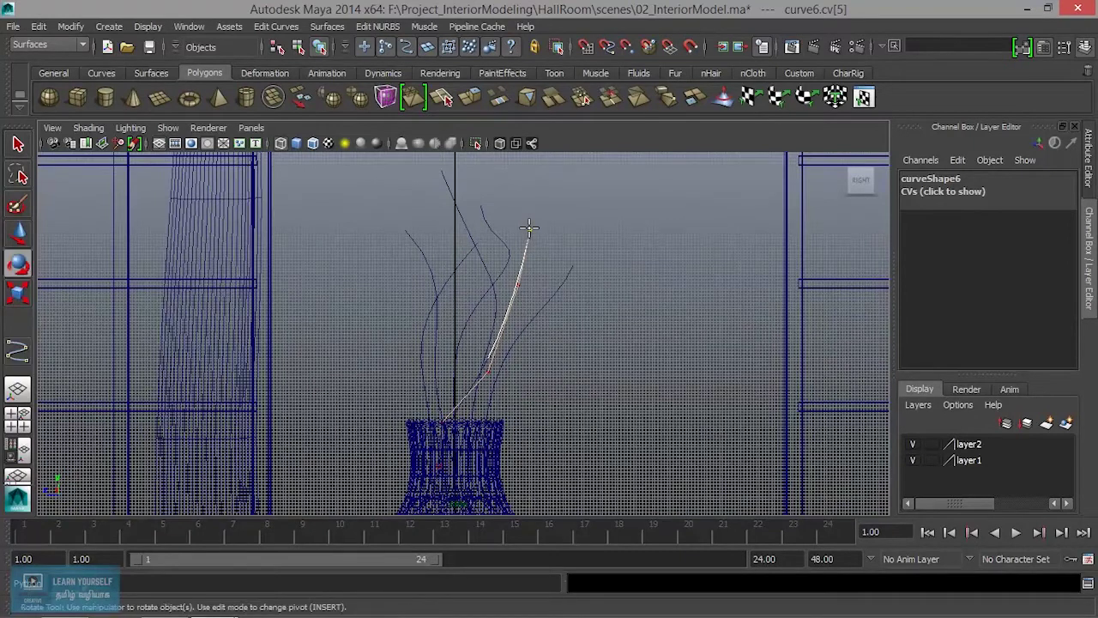
Step: Draw the last CV stem curve, then return to the perspective view
key(y)
alt+middle_drag(517, 369, 518, 251)
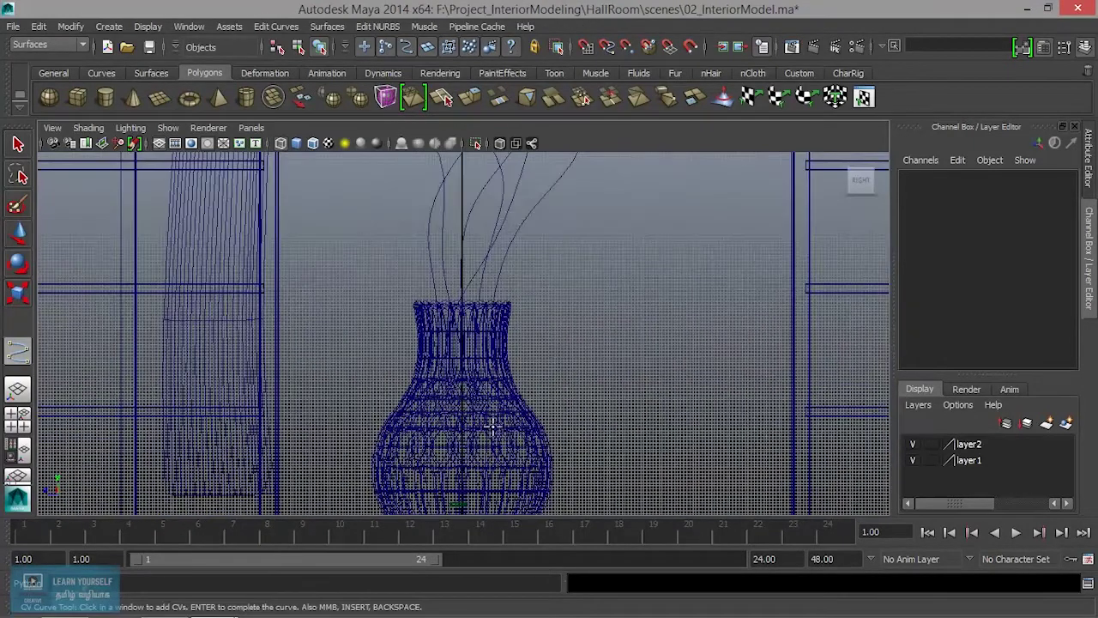
click(493, 431)
alt+middle_drag(428, 258, 446, 394)
click(429, 405)
click(470, 332)
click(434, 255)
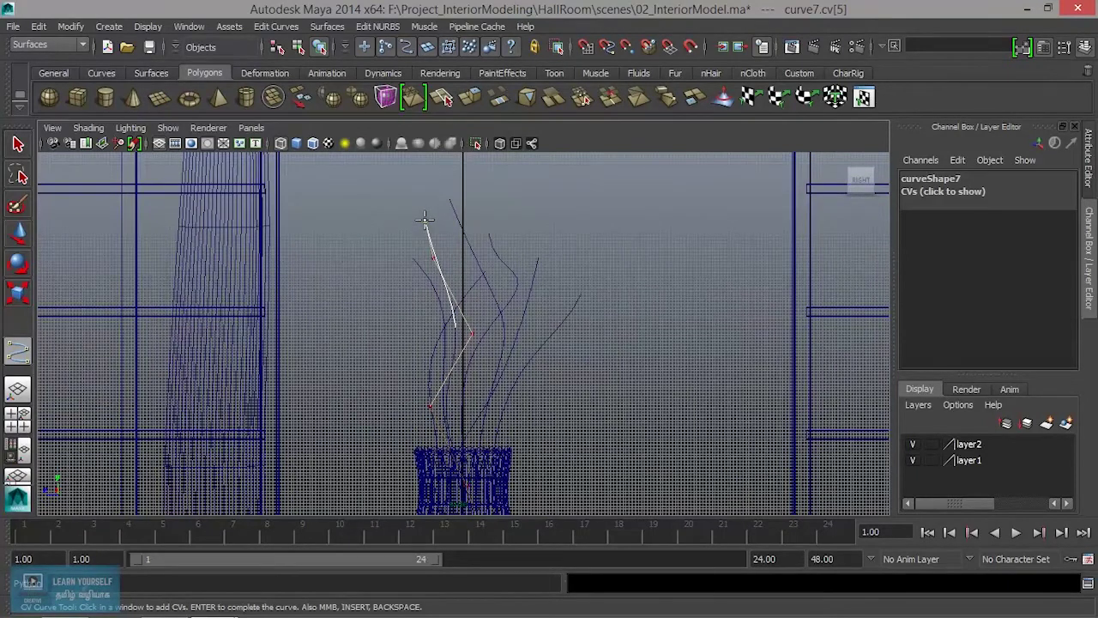
key(e)
key(space)
key(space)
mouse_move(584, 282)
alt+mouse_down()
mouse_move(576, 321)
mouse_move(524, 369)
mouse_move(466, 375)
mouse_move(473, 333)
mouse_move(455, 424)
alt+mouse_up()
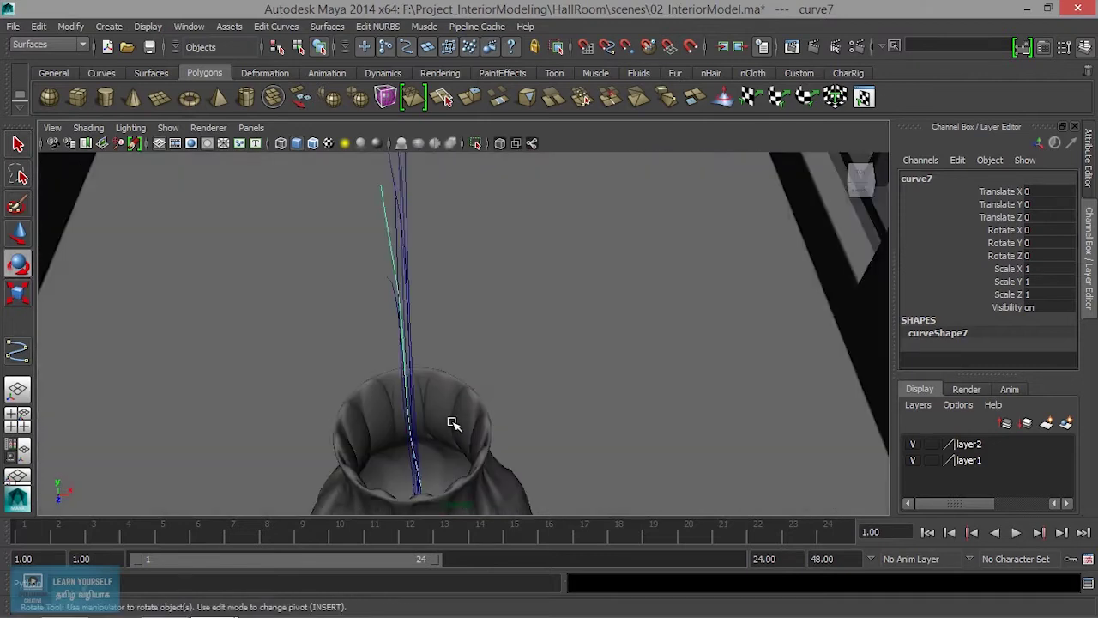
Step: Shift the selected stem curves sideways along X with the Move tool
key(w)
mouse_move(420, 461)
alt+mouse_down()
mouse_move(502, 424)
mouse_move(480, 403)
mouse_move(481, 336)
mouse_move(481, 387)
mouse_move(434, 403)
alt+mouse_up()
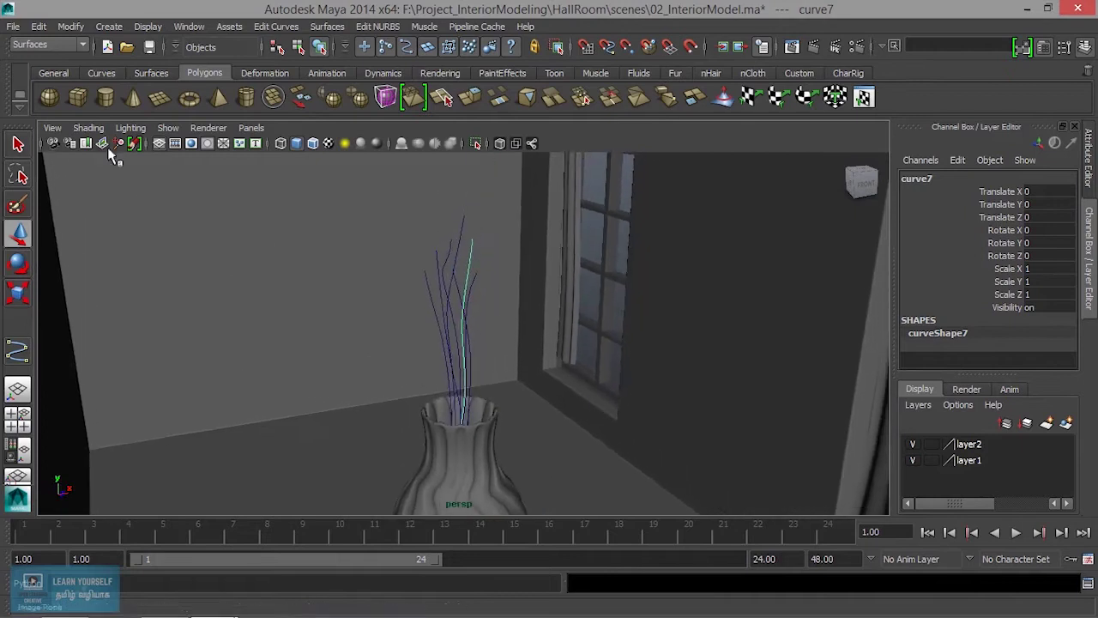
alt+middle_drag(438, 414, 412, 283)
mouse_move(485, 473)
mouse_down()
mouse_move(449, 422)
mouse_move(458, 363)
mouse_up()
click(459, 343)
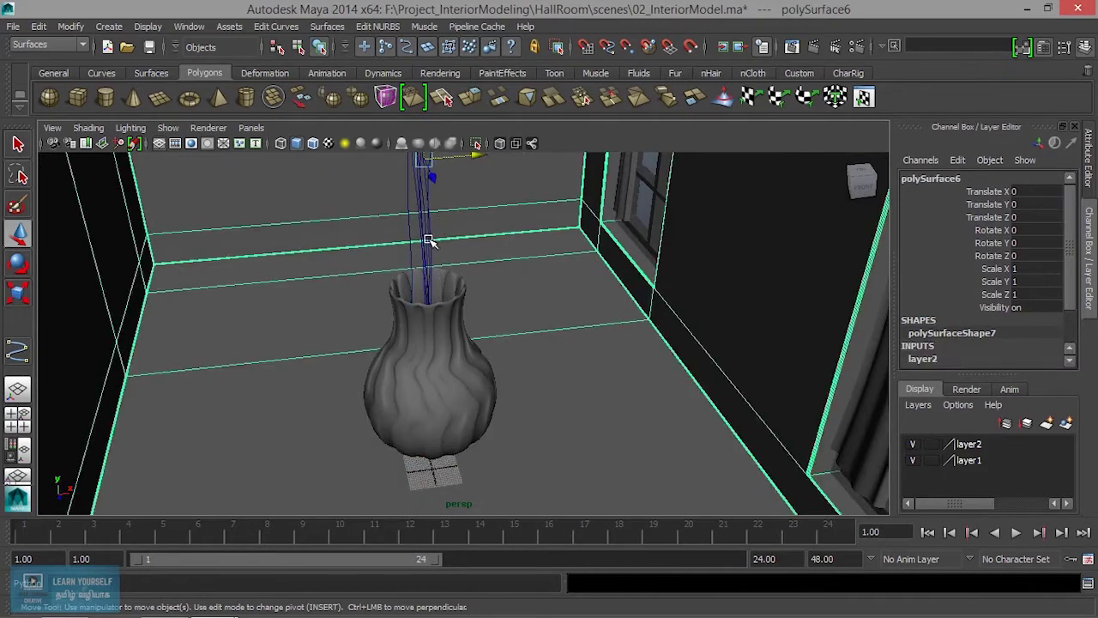
alt+drag(426, 319, 473, 311)
mouse_move(358, 228)
mouse_down()
mouse_move(458, 287)
mouse_move(459, 378)
mouse_up()
scroll(459, 377, down, 3)
Step: Isolate the vase and stems from the room and display them smooth shaded
click(476, 144)
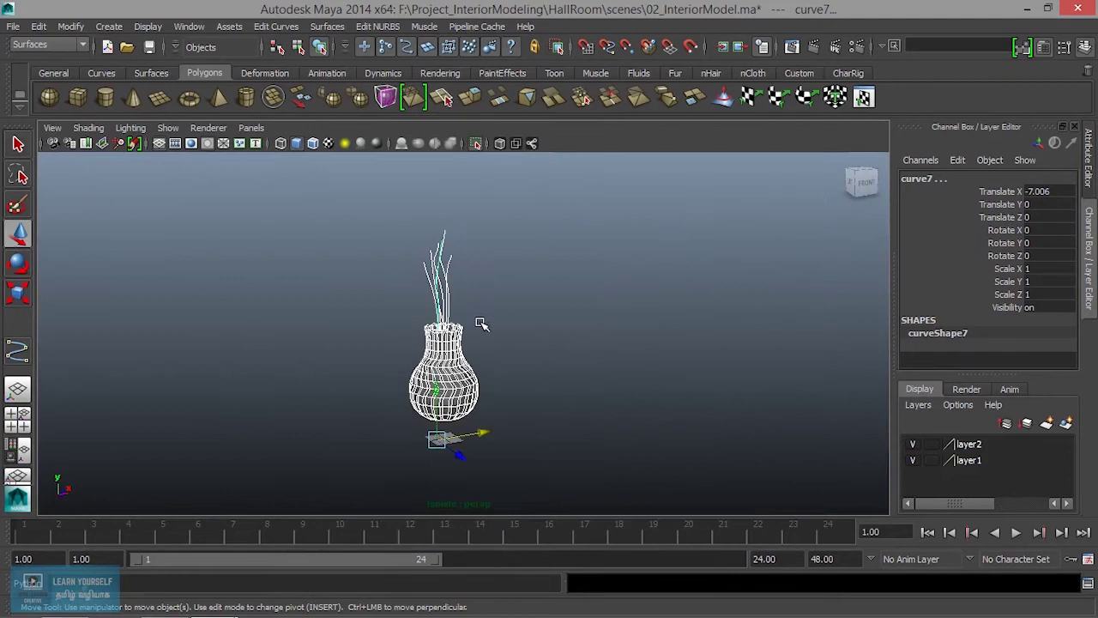
alt+right_drag(482, 324, 536, 307)
key(5)
click(536, 307)
alt+drag(536, 307, 537, 245)
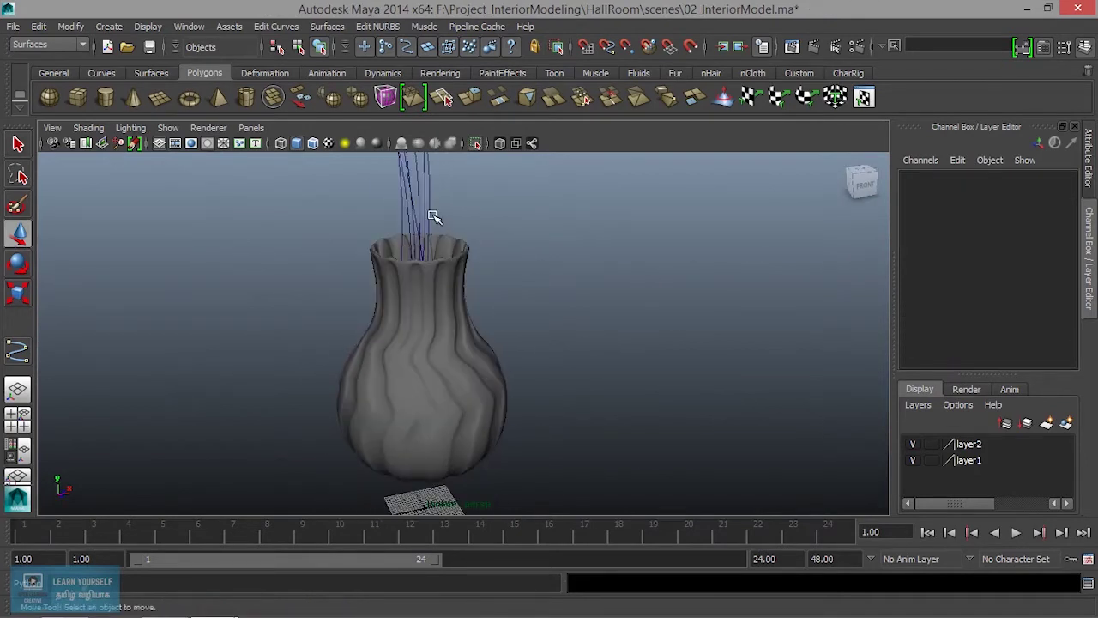
Step: Push curve4 and curve3 outward from the vase's centre
click(431, 225)
drag(471, 502, 486, 501)
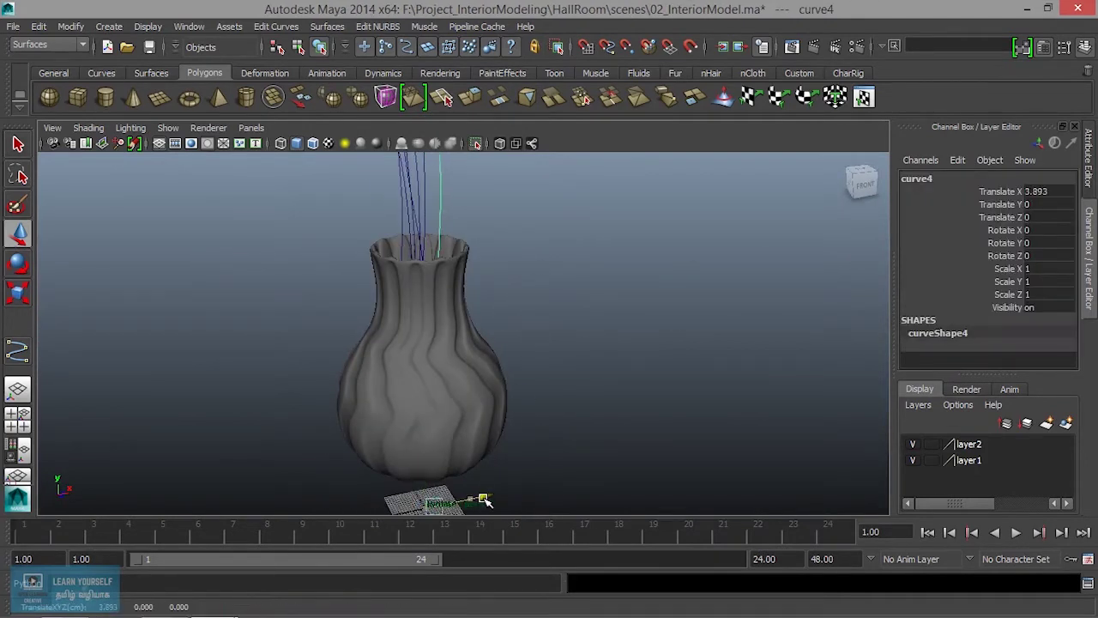
click(424, 173)
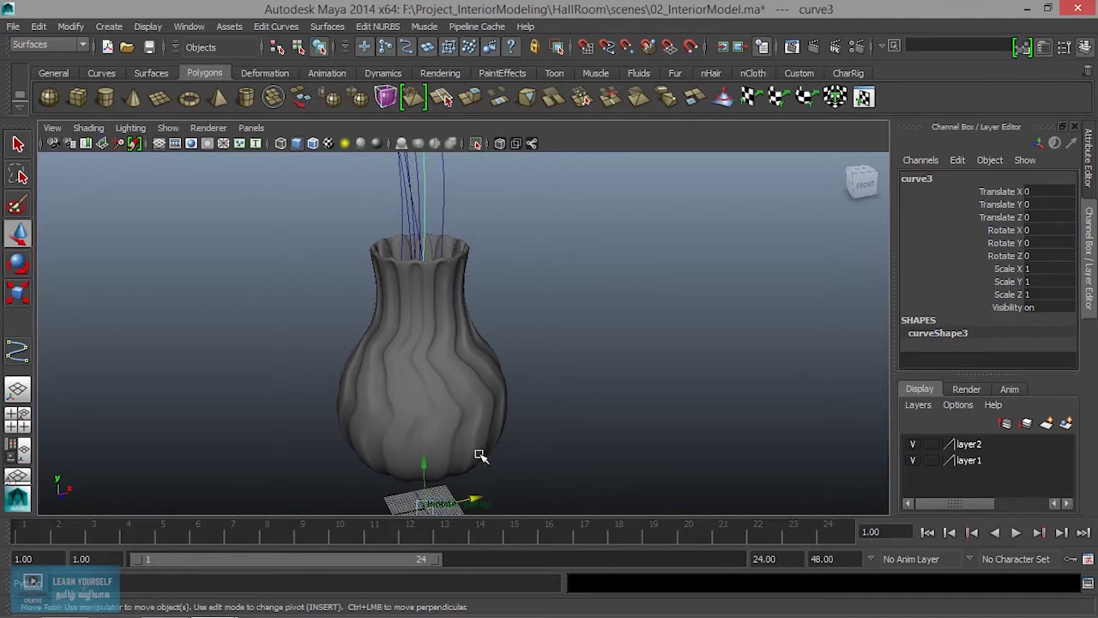
mouse_move(476, 498)
mouse_down()
mouse_move(468, 471)
mouse_move(557, 443)
mouse_move(544, 284)
mouse_move(500, 348)
mouse_move(506, 360)
mouse_up()
click(502, 439)
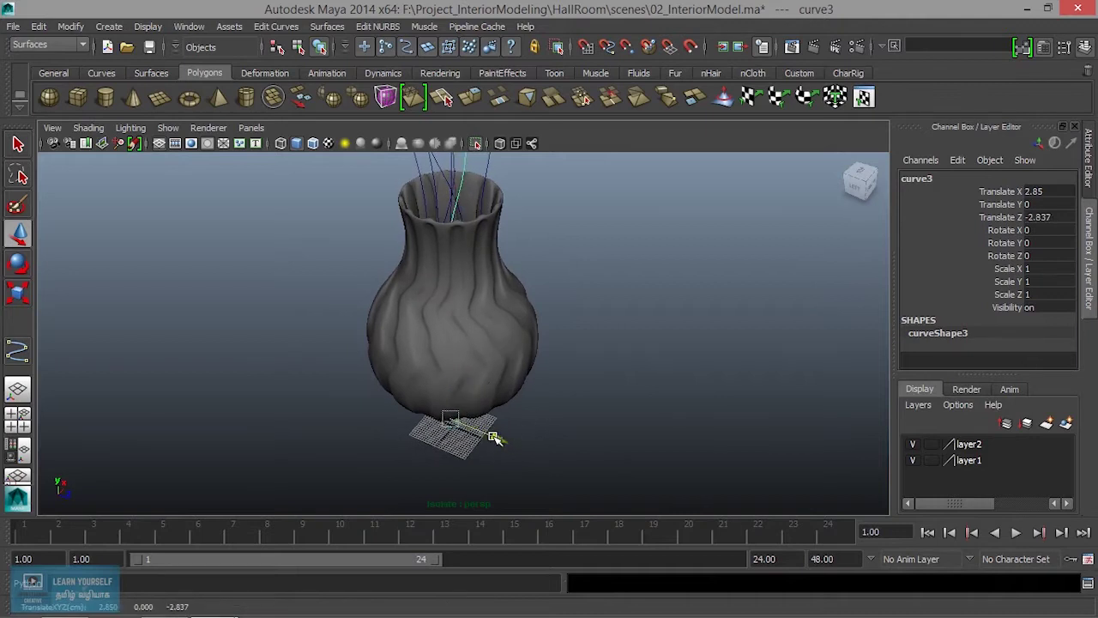
Step: Move curve6 to Translate X -7.351 and curve1 to 5.398 so the stems fan out
alt+drag(491, 438, 490, 369)
click(426, 297)
middle_drag(484, 359, 471, 359)
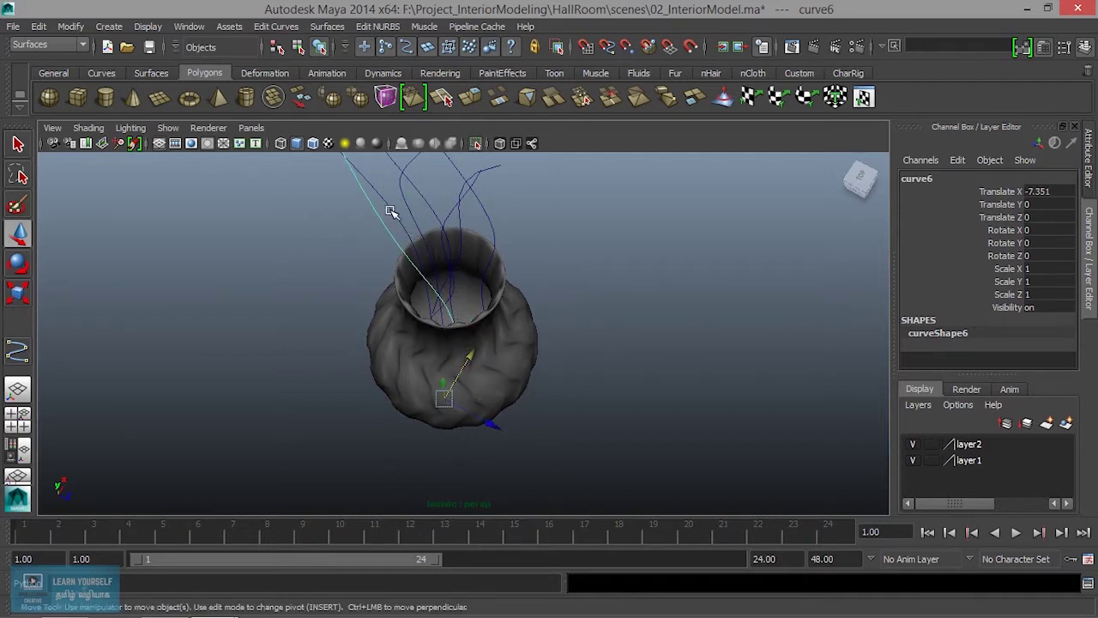
click(391, 217)
drag(474, 339, 482, 329)
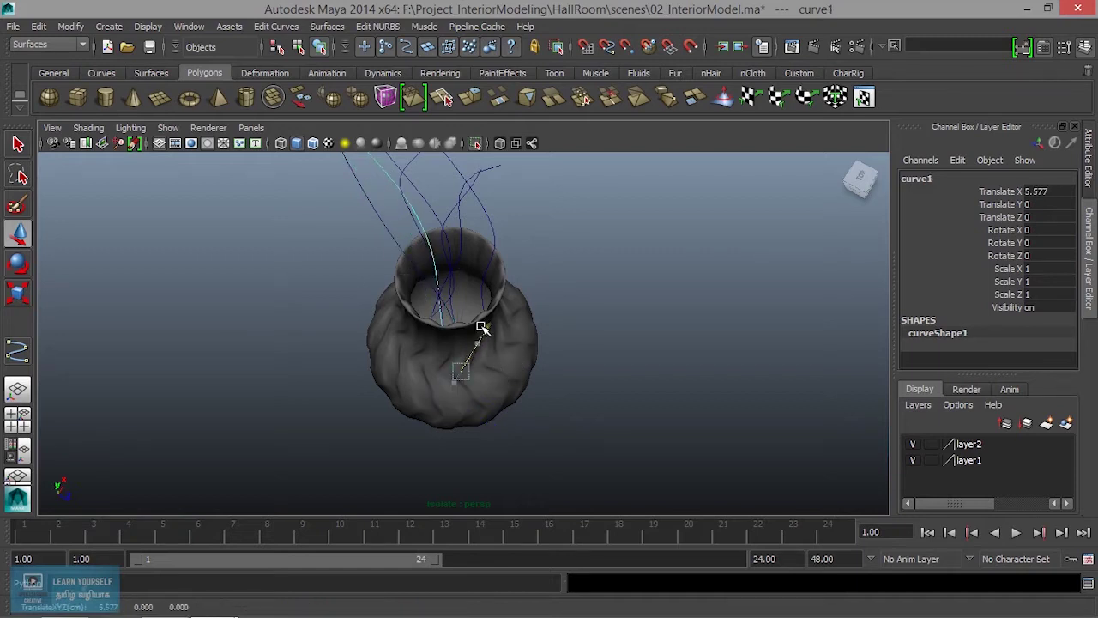
alt+drag(461, 386, 507, 343)
scroll(466, 380, up, 3)
scroll(466, 380, down, 5)
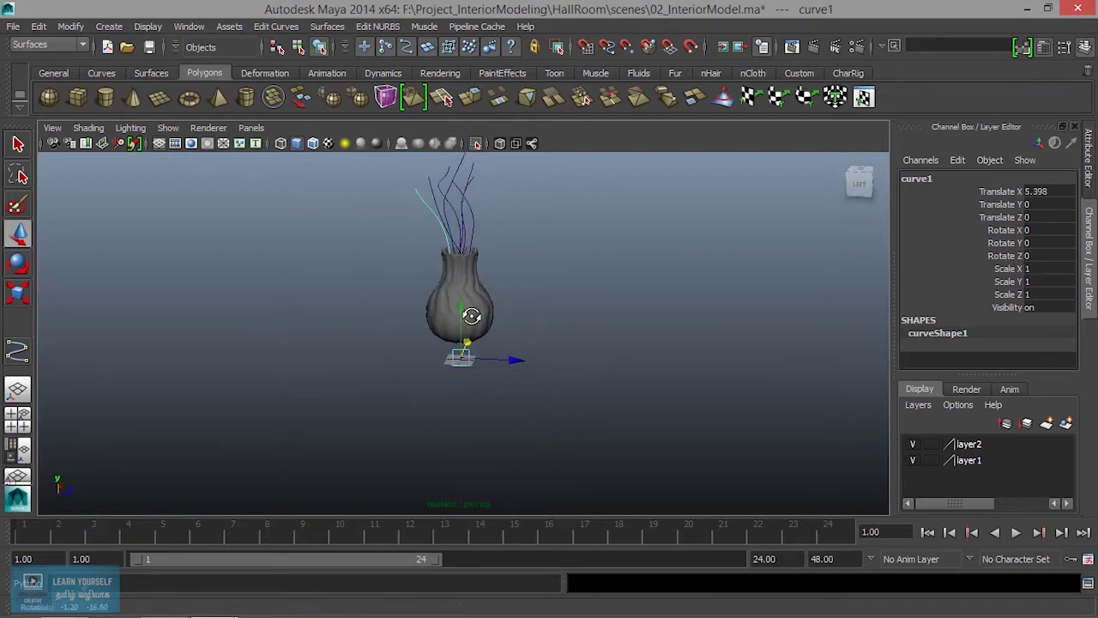
scroll(487, 337, up, 2)
scroll(503, 314, up, 2)
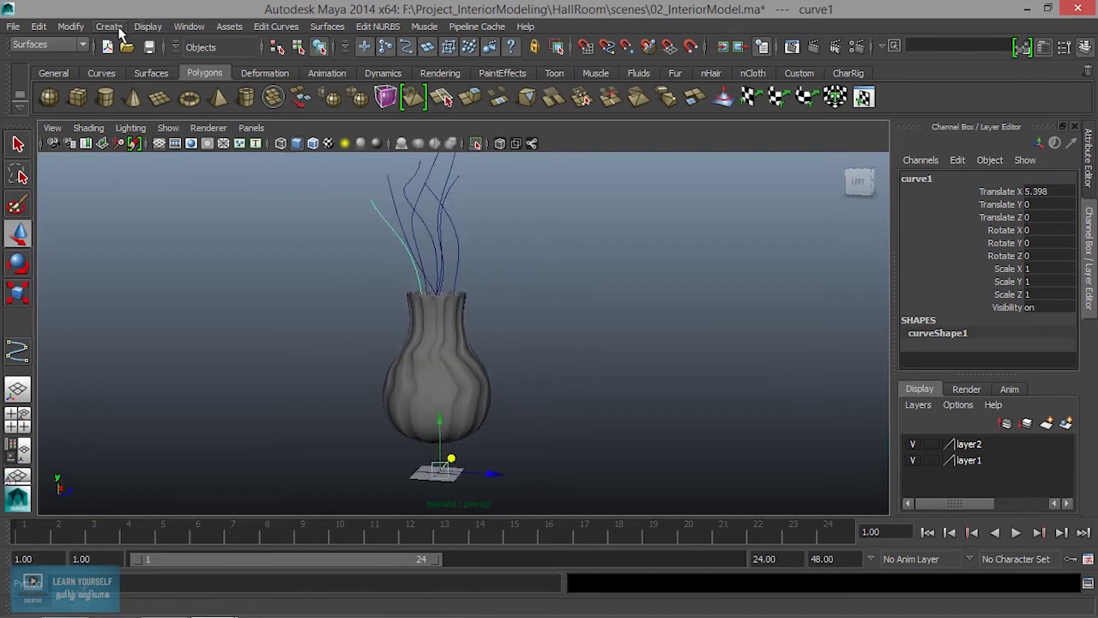
Step: Create a NURBS circle at the origin beneath the vase as the tube profile
click(119, 29)
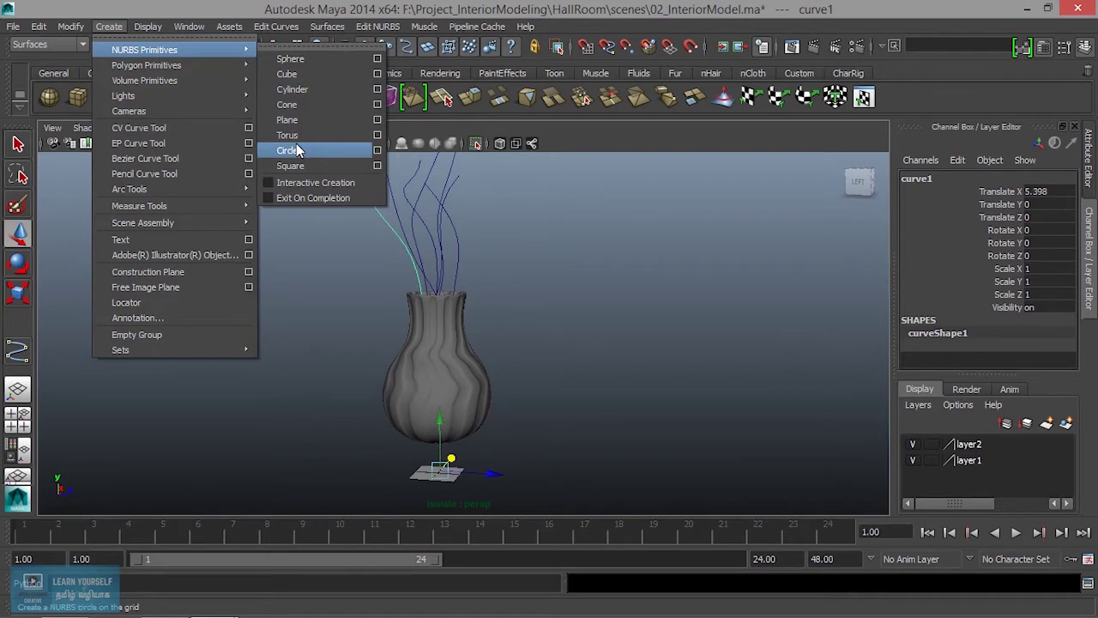
click(296, 151)
alt+middle_drag(510, 411, 494, 331)
scroll(515, 309, up, 3)
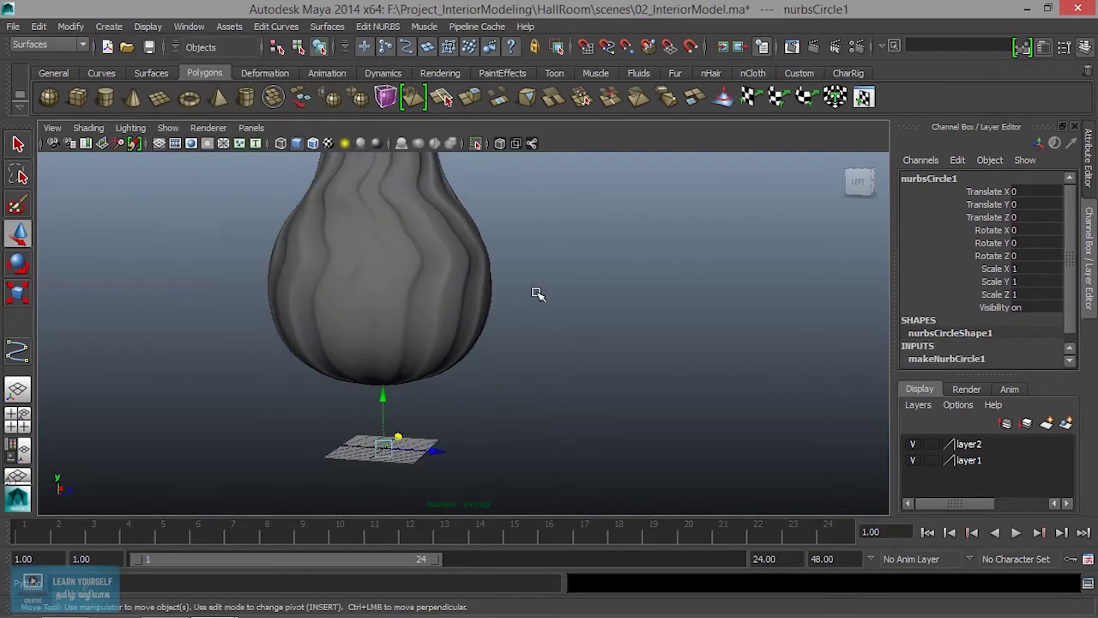
alt+middle_drag(535, 291, 543, 484)
Step: Trial-extrude the circle along curve4, undo it, and bring up the Extrude Options
click(440, 236)
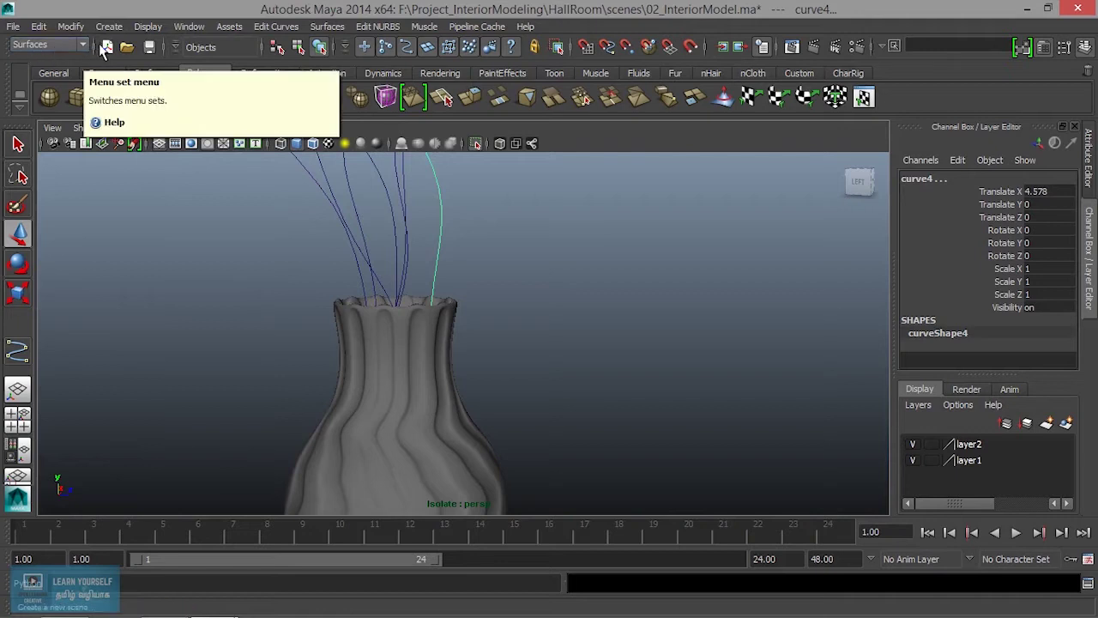
click(327, 27)
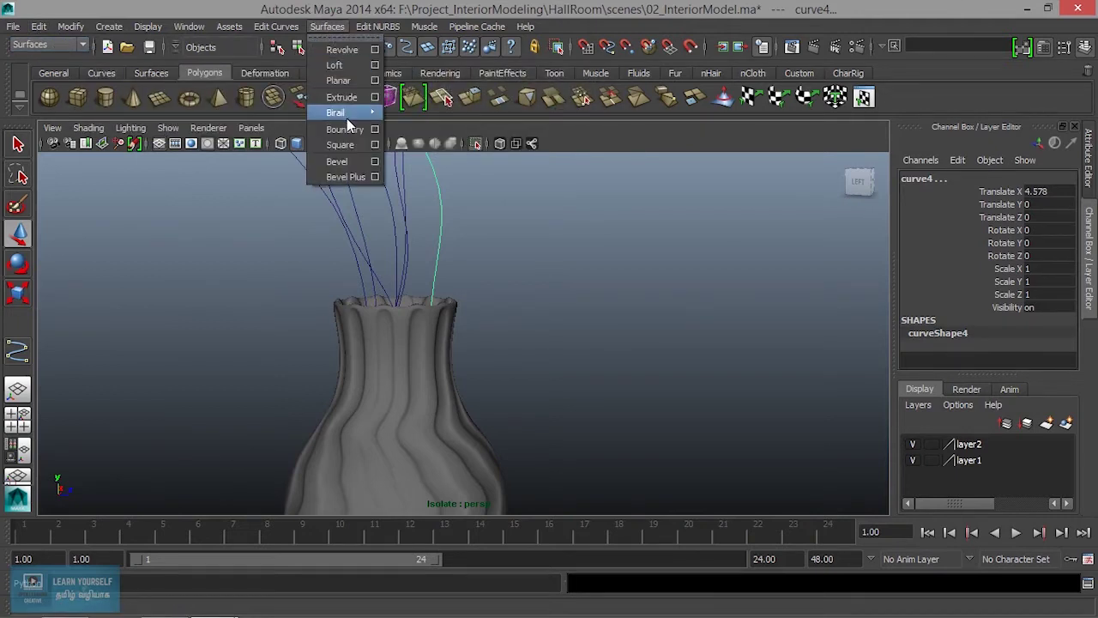
click(342, 97)
mouse_move(532, 412)
alt+middle_down()
mouse_move(507, 234)
mouse_move(506, 340)
alt+middle_up()
key(ctrl+z)
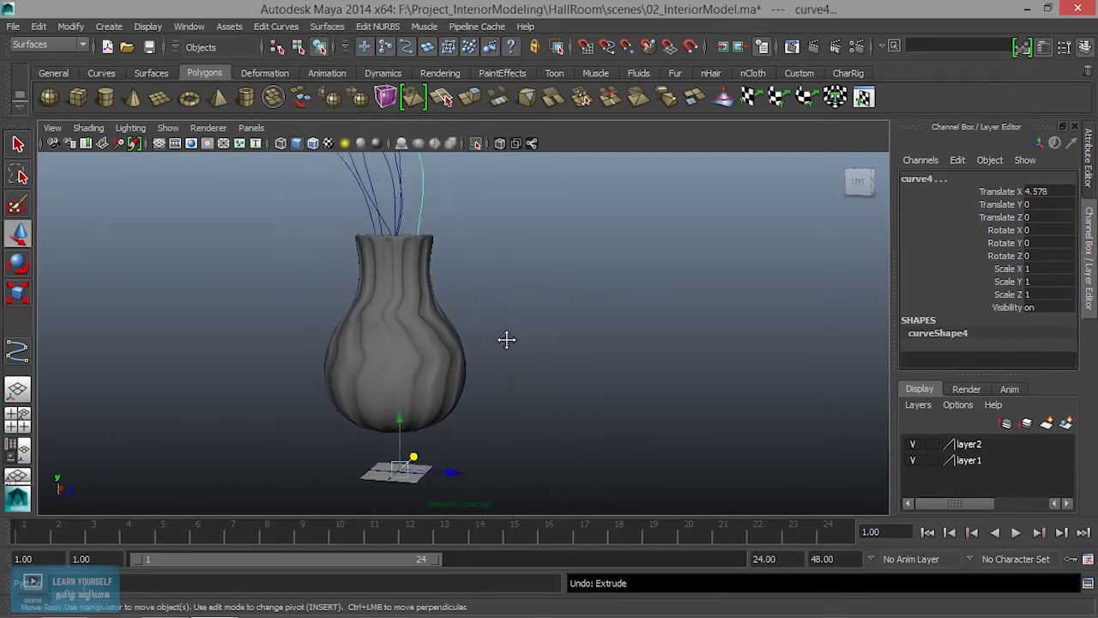
click(327, 27)
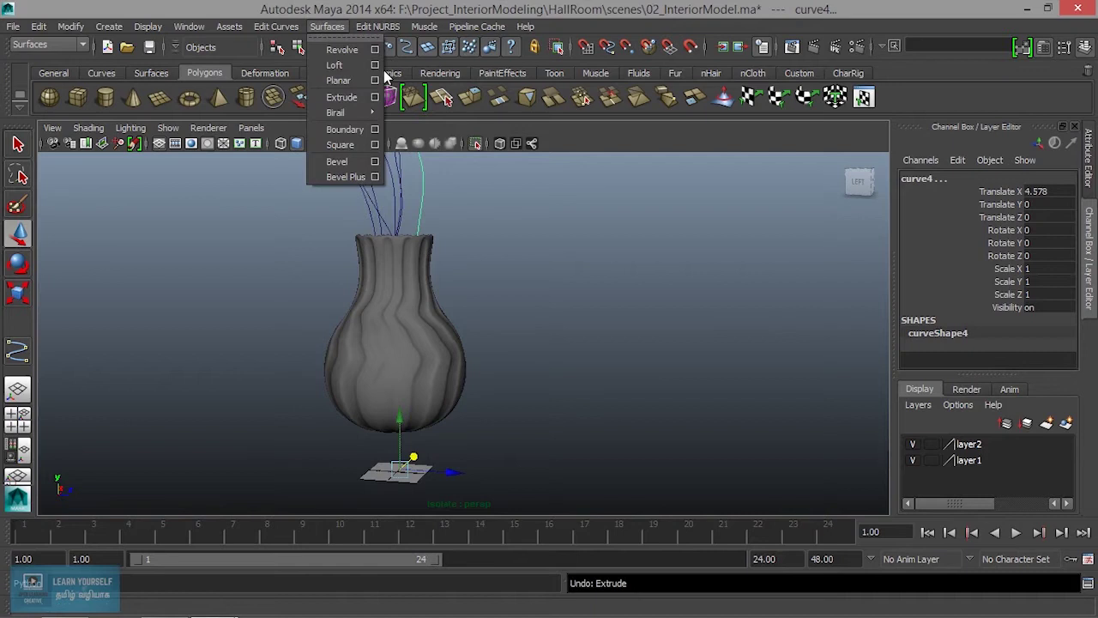
click(374, 97)
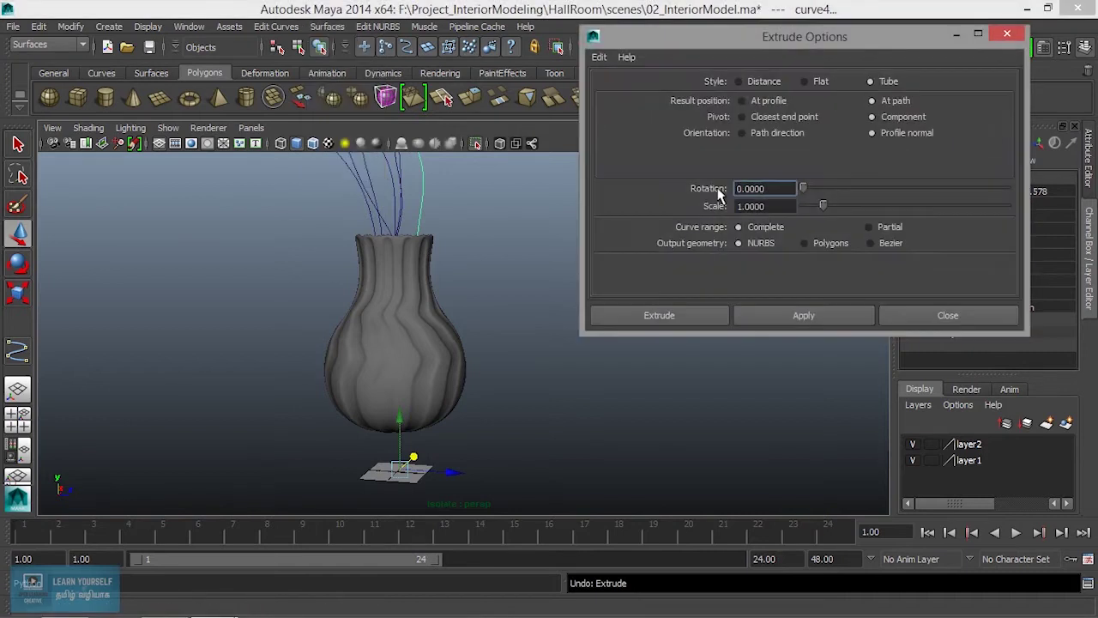
Step: Extrude the circle as a Tube along the stem, creating extrudedSurface1, and show the room again
click(673, 315)
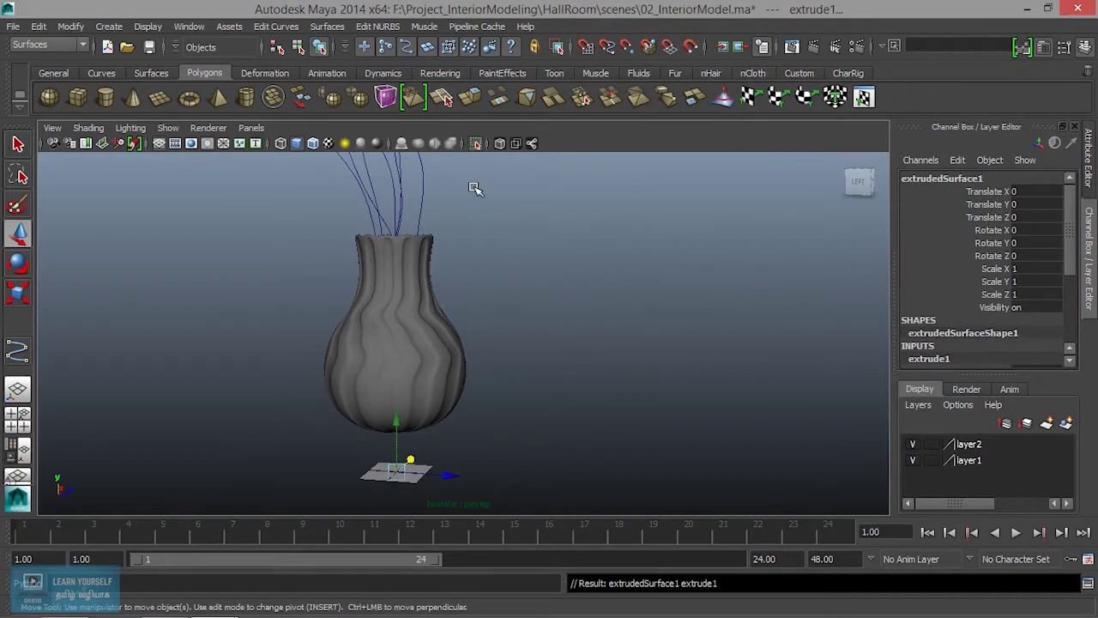
click(477, 144)
alt+drag(373, 300, 304, 267)
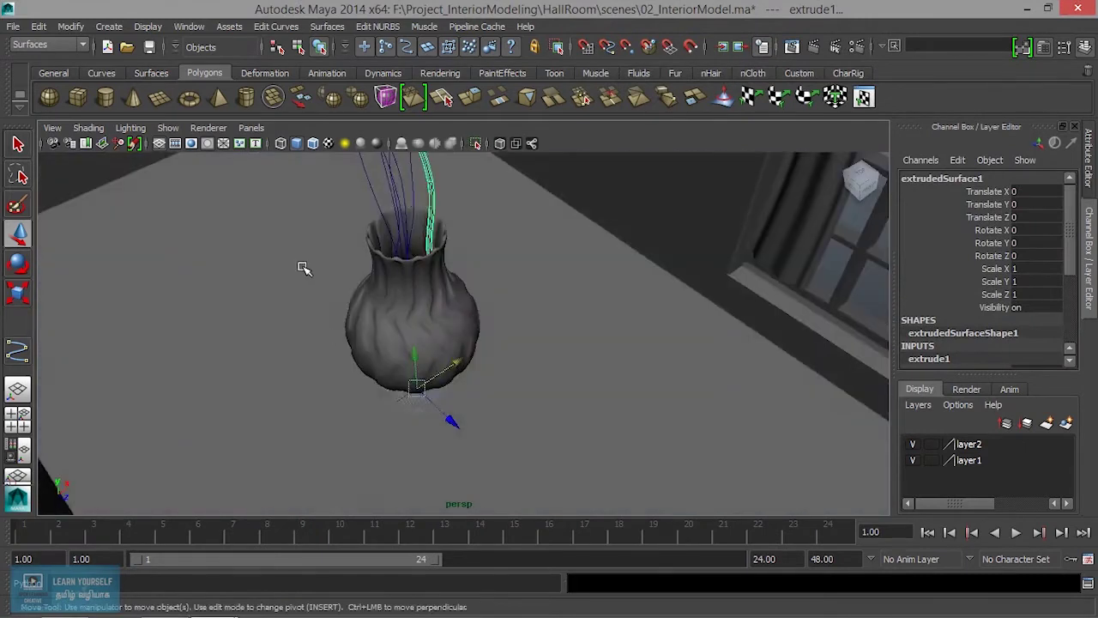
alt+right_drag(304, 267, 518, 284)
alt+drag(518, 284, 621, 505)
alt+middle_drag(621, 505, 600, 343)
alt+drag(600, 344, 520, 386)
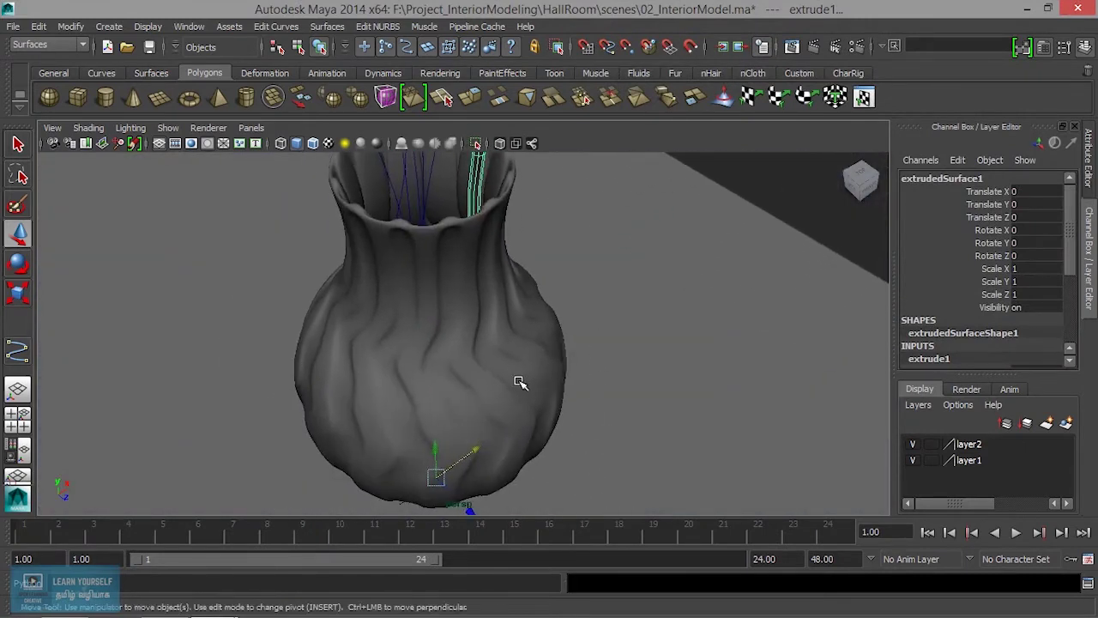
alt+right_drag(520, 385, 576, 355)
mouse_move(576, 355)
alt+mouse_down()
mouse_move(477, 391)
mouse_move(492, 370)
alt+mouse_up()
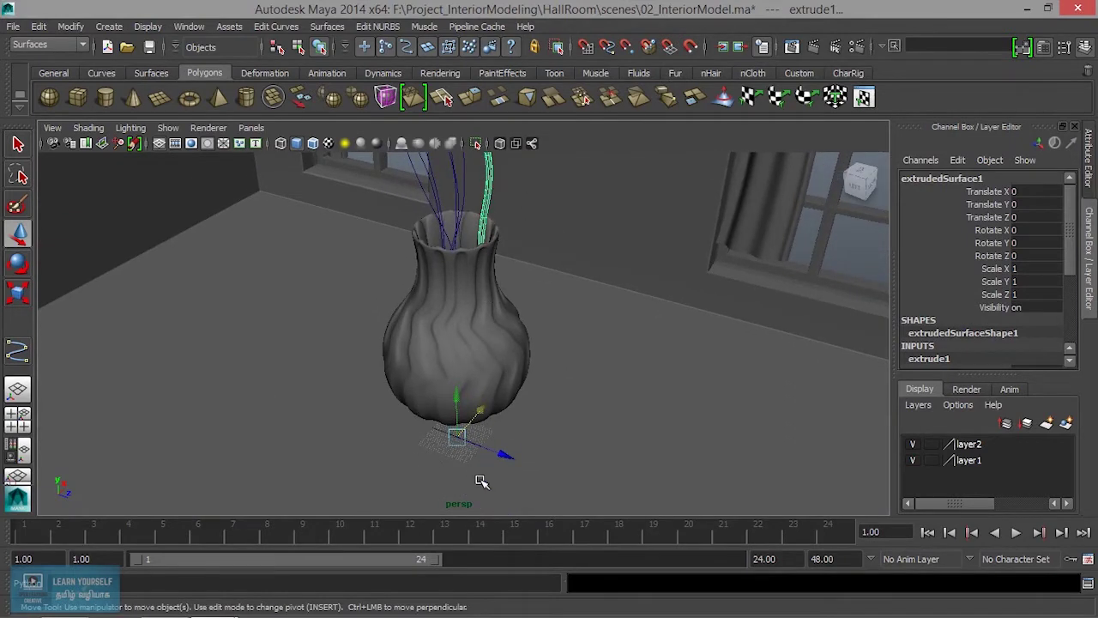
alt+drag(481, 460, 532, 463)
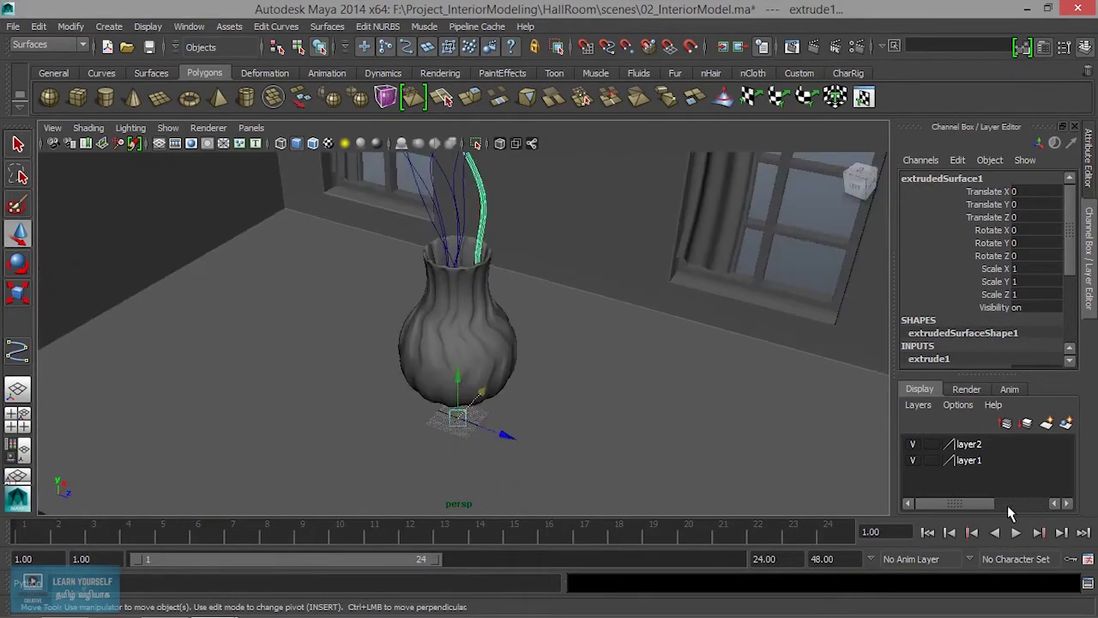
Step: Hide layer1 and layer2 so only the vase and stem curves remain
click(914, 460)
alt+drag(566, 403, 596, 397)
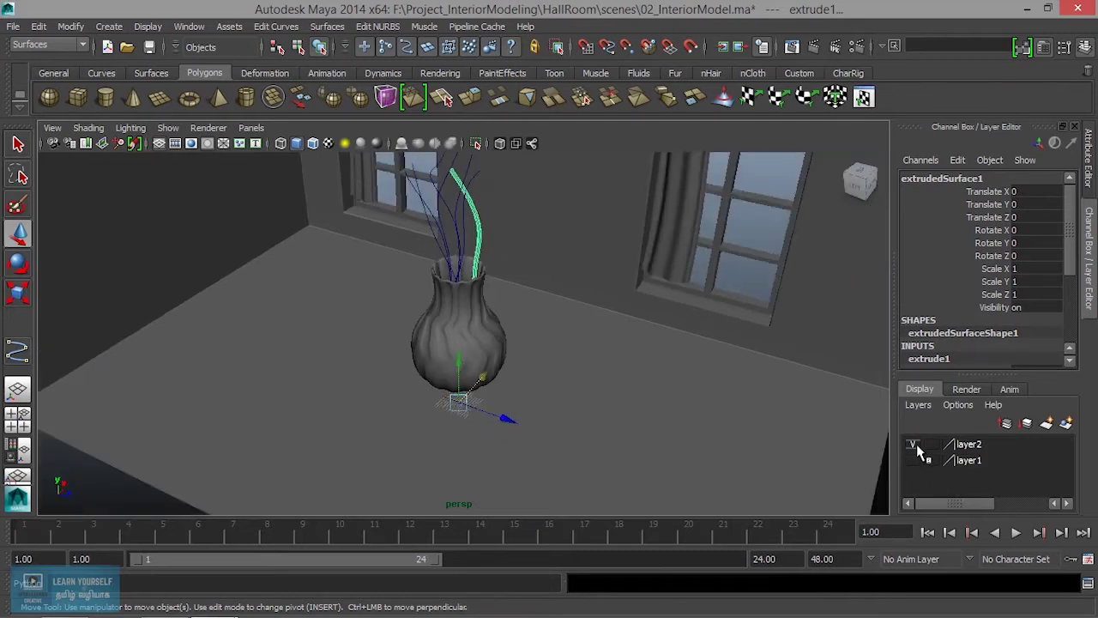
click(913, 444)
mouse_move(773, 451)
alt+mouse_down()
mouse_move(481, 417)
mouse_move(626, 450)
mouse_move(559, 370)
mouse_move(522, 369)
mouse_move(644, 404)
alt+mouse_up()
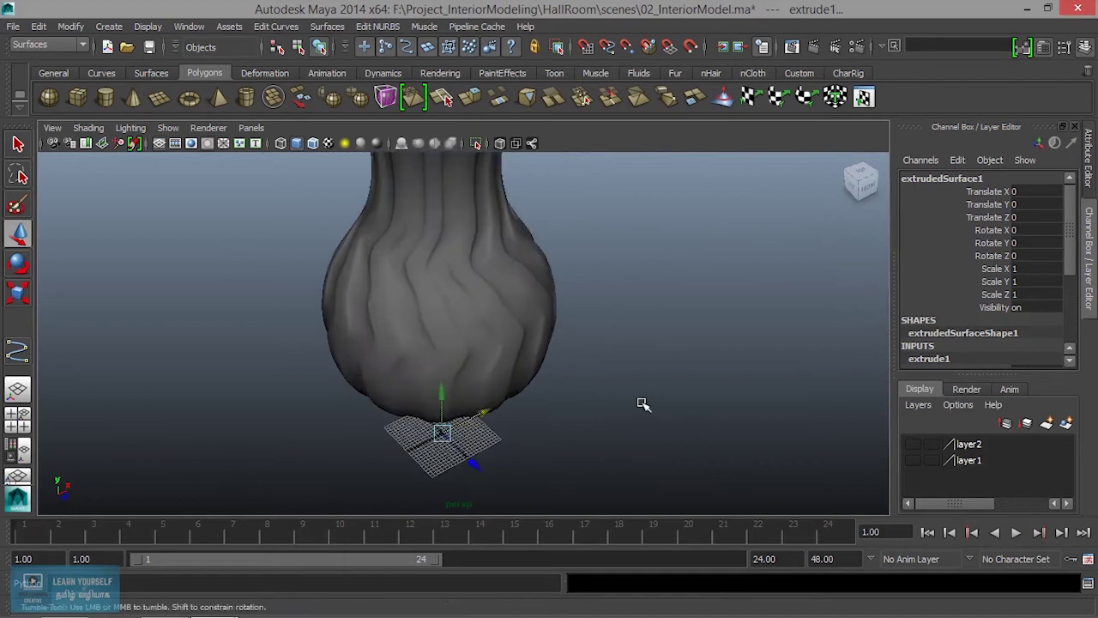
Step: Sweep the profile circle along the first selected stem curve into a tube
click(461, 466)
click(470, 449)
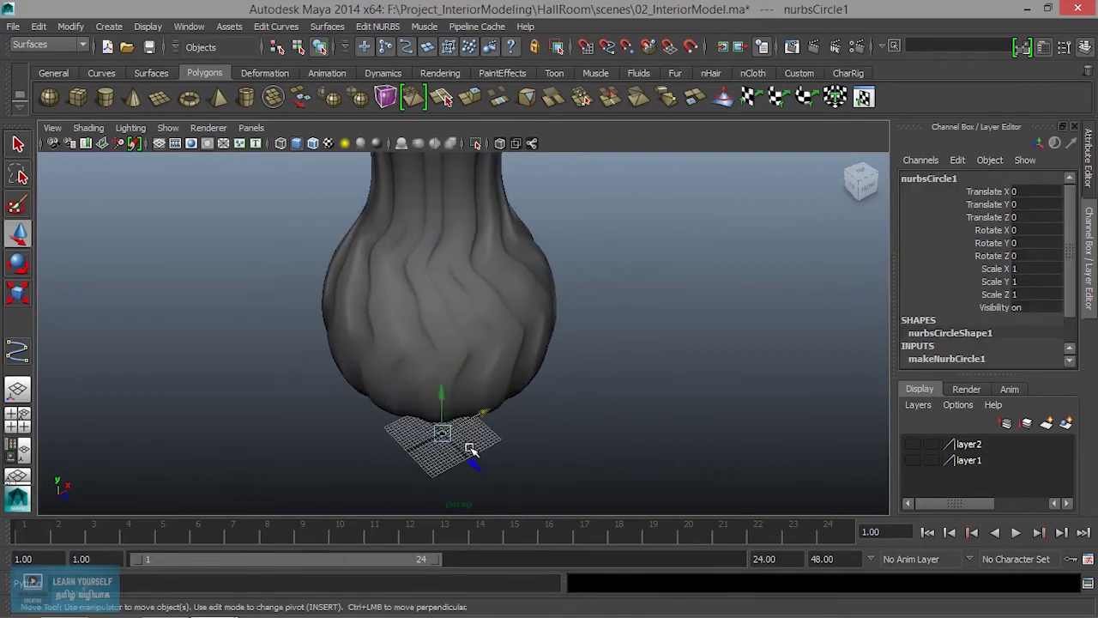
mouse_move(490, 356)
alt+mouse_down()
mouse_move(559, 314)
mouse_move(512, 361)
mouse_move(570, 355)
alt+mouse_up()
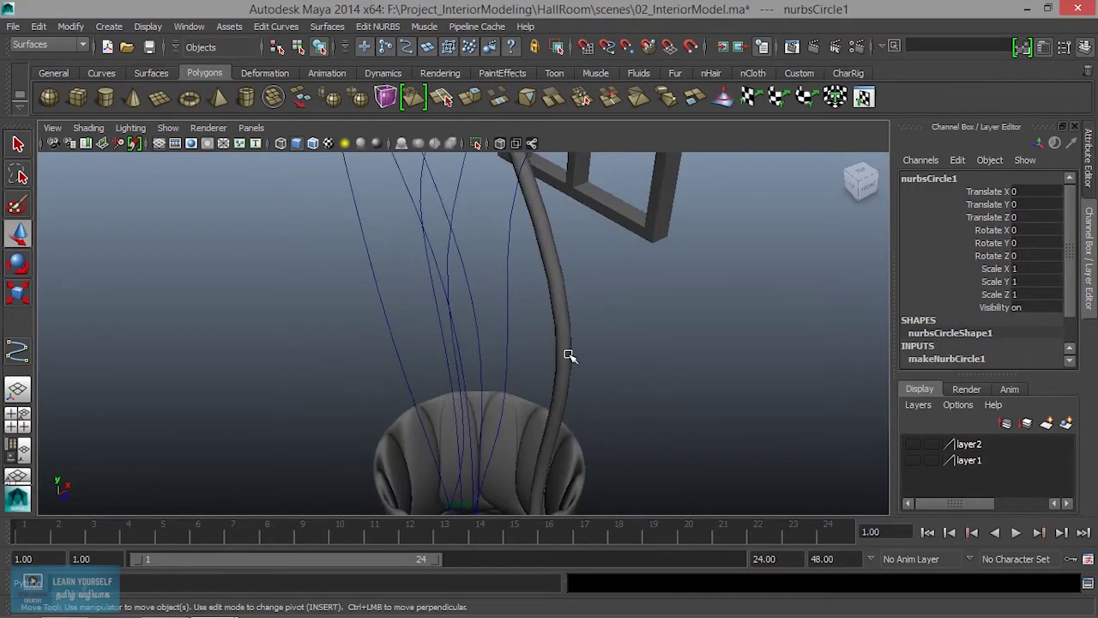
click(513, 282)
key(g)
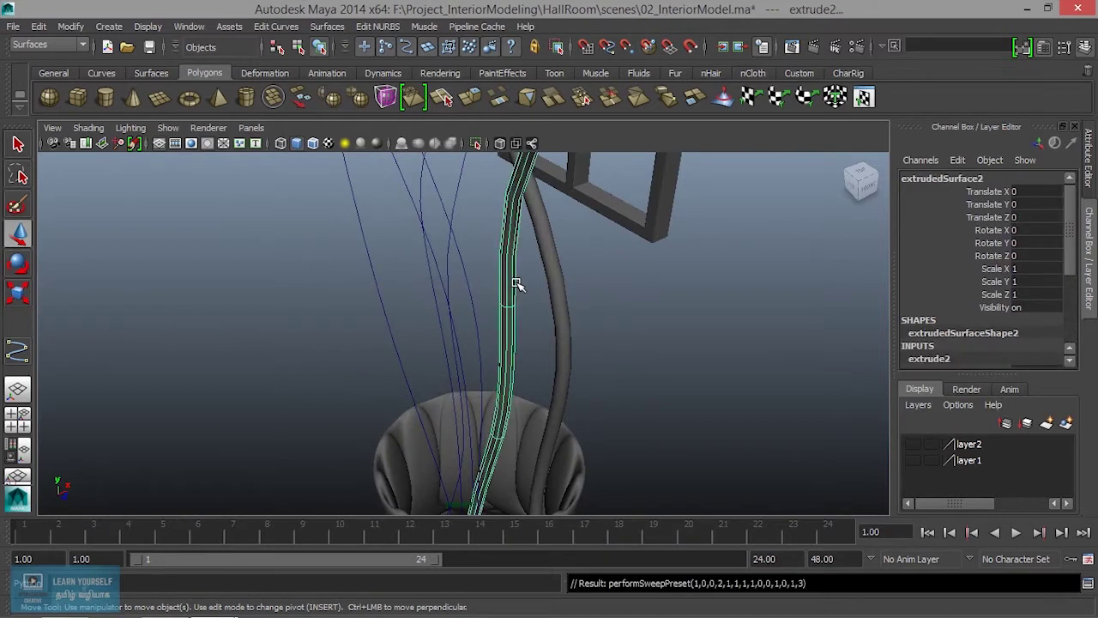
scroll(558, 395, down, 3)
mouse_move(579, 417)
alt+mouse_down()
mouse_move(561, 166)
mouse_move(534, 417)
alt+mouse_up()
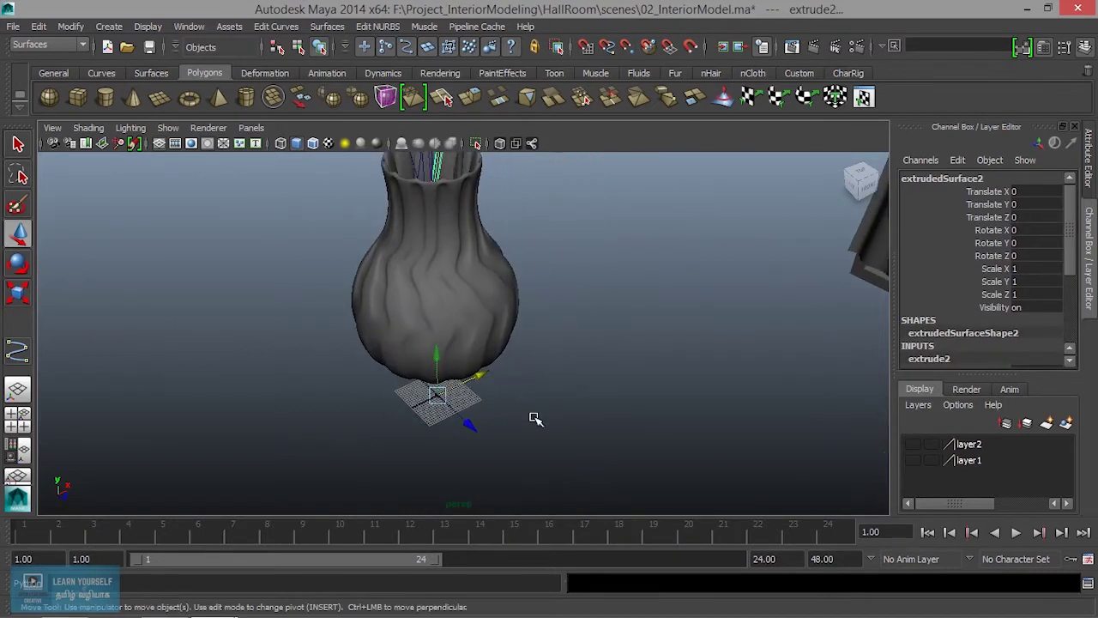
Step: Pair the profile circle with another stem curve and check the new tube
click(433, 408)
click(471, 413)
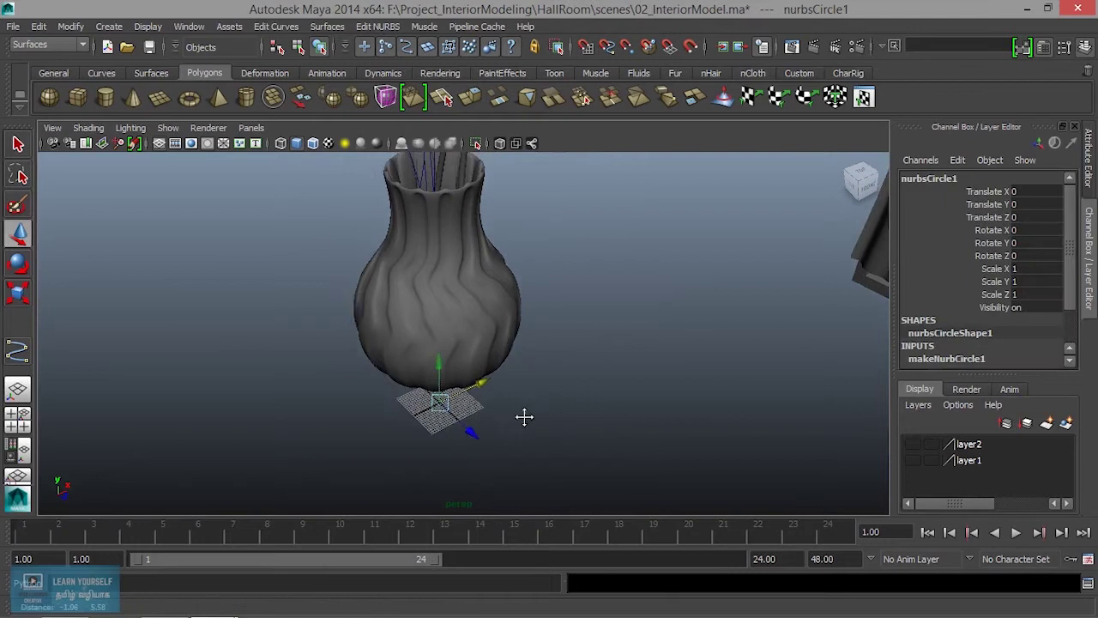
alt+drag(522, 417, 464, 260)
click(450, 238)
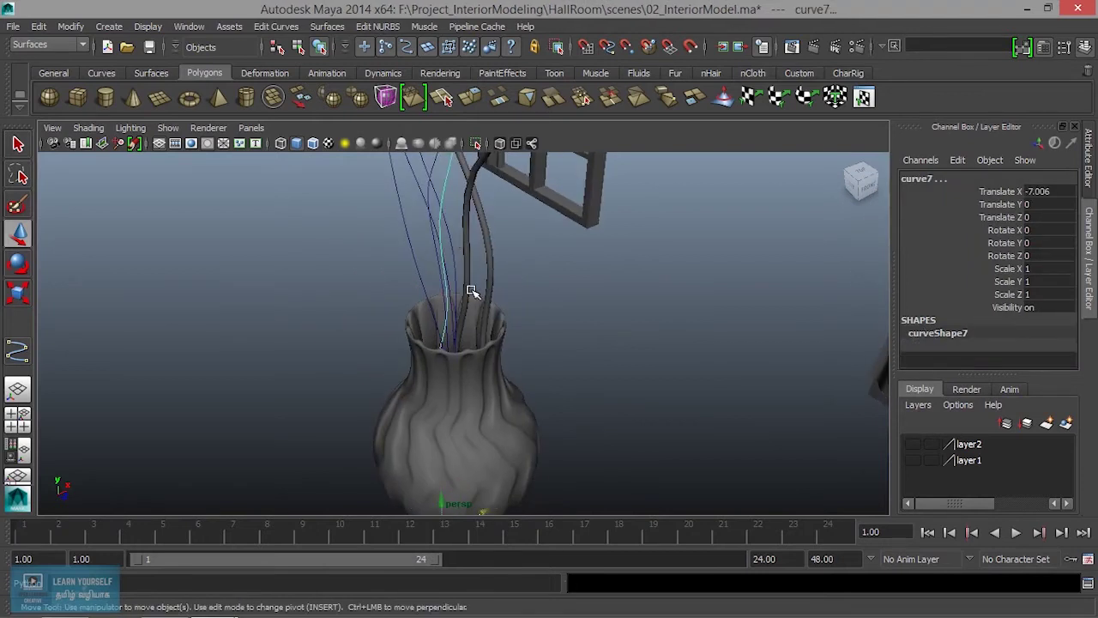
click(471, 292)
alt+drag(583, 449, 559, 238)
Step: Reselect the profile circle, switching to a different stem curve
click(442, 386)
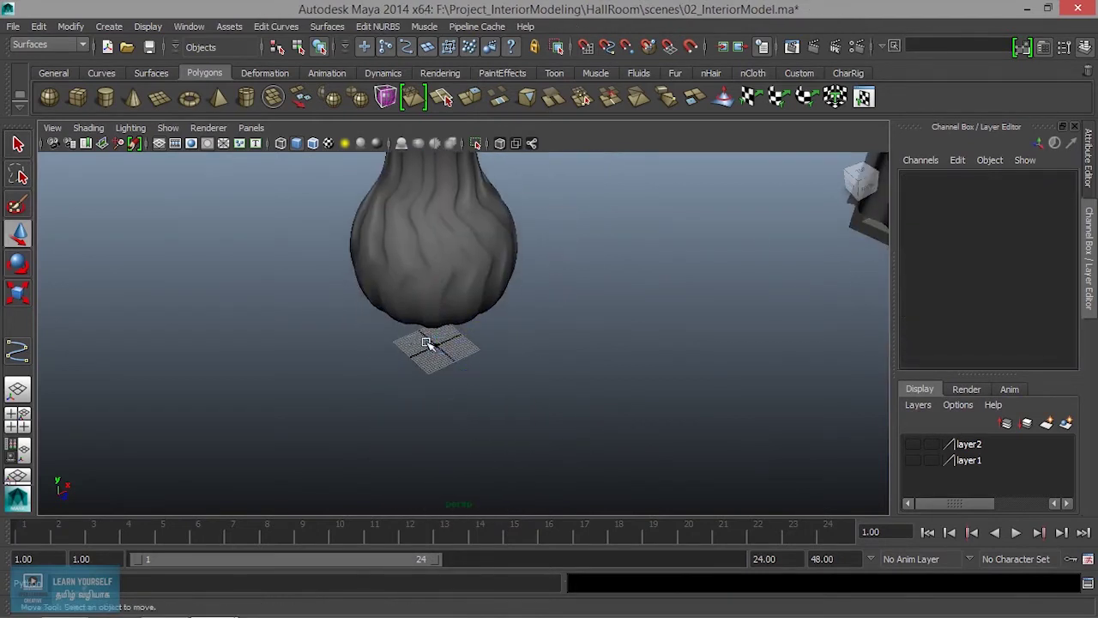
click(427, 344)
mouse_move(495, 426)
alt+mouse_down()
mouse_move(446, 289)
mouse_move(458, 343)
mouse_move(455, 311)
alt+mouse_up()
click(438, 250)
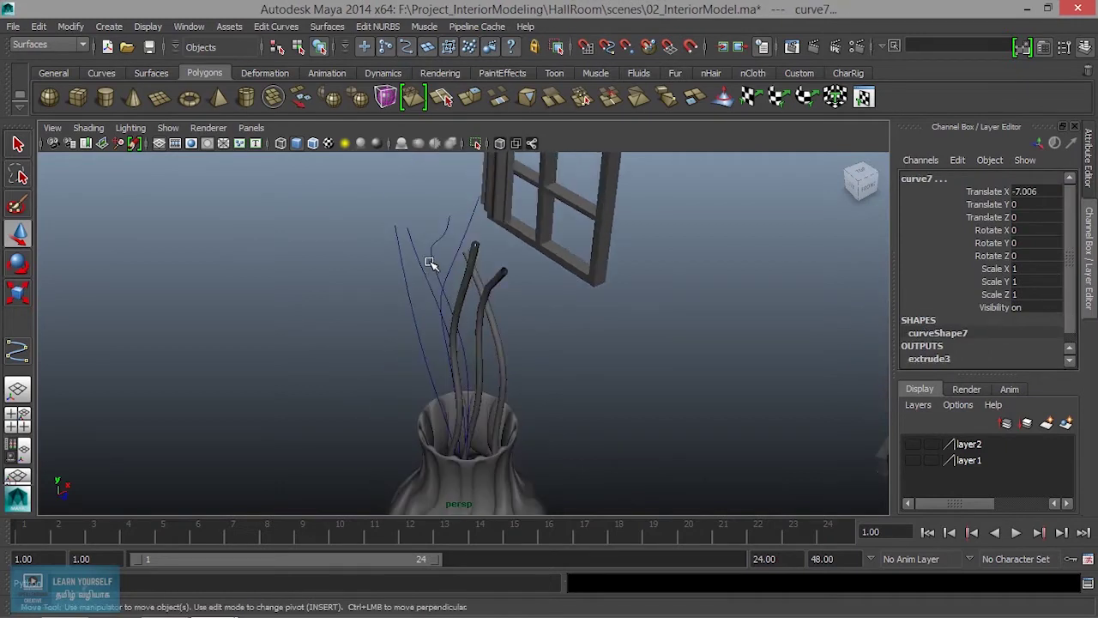
click(471, 352)
mouse_move(515, 394)
alt+mouse_down()
mouse_move(509, 349)
mouse_move(569, 452)
mouse_move(539, 369)
alt+mouse_up()
alt+right_drag(540, 368, 749, 529)
Step: Sweep the circle along curve6 into a tube
click(442, 472)
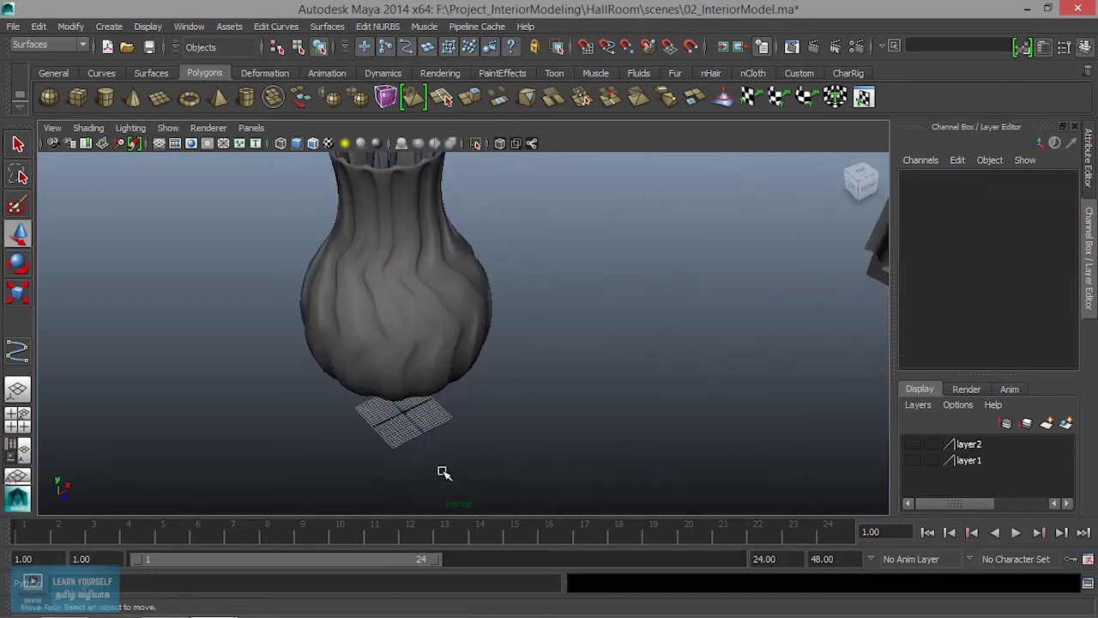
click(392, 417)
alt+drag(424, 430, 429, 283)
alt+right_drag(429, 283, 429, 245)
click(424, 250)
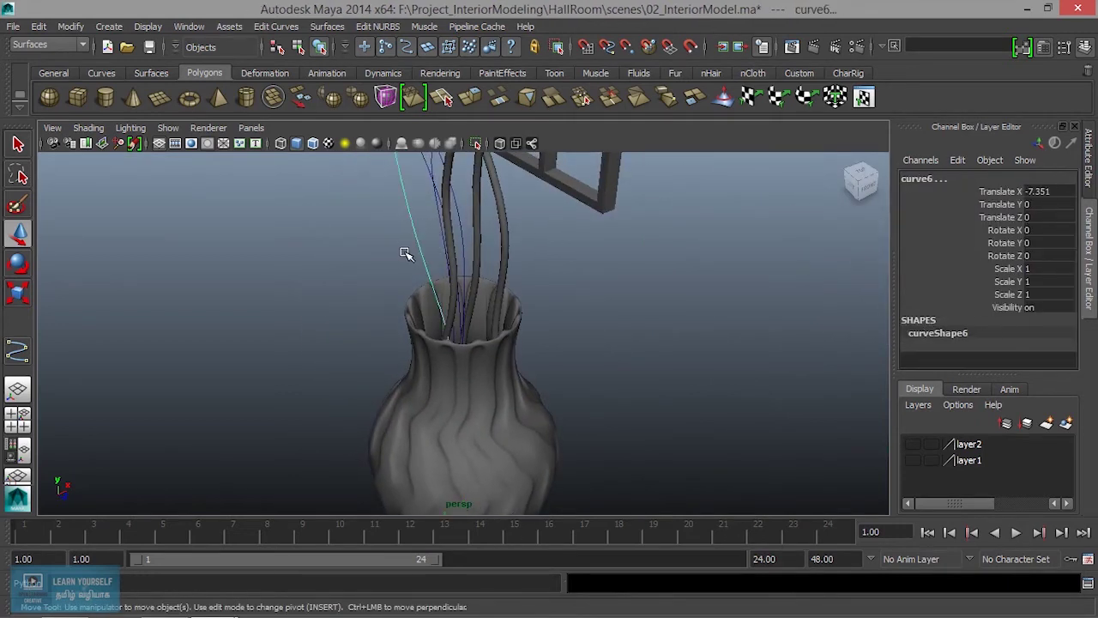
key(g)
alt+drag(582, 433, 535, 278)
Step: Select the profile circle together with another bare stem curve
click(522, 363)
click(424, 368)
alt+drag(432, 373, 456, 234)
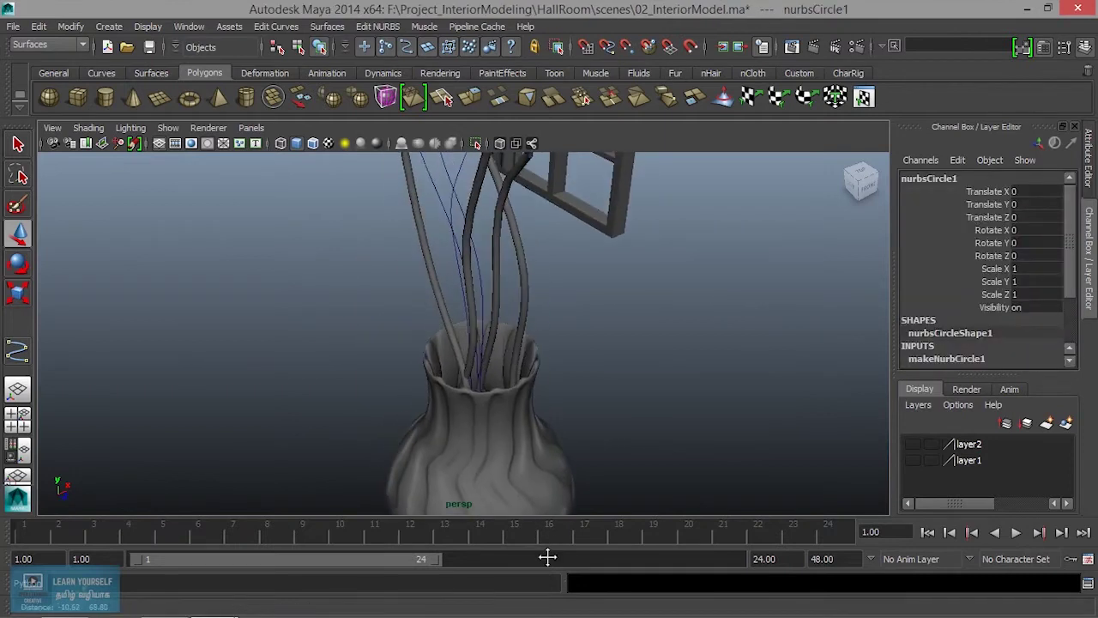
shift+click(432, 215)
Step: Extrude tubes along two more stems, including curve5
key(g)
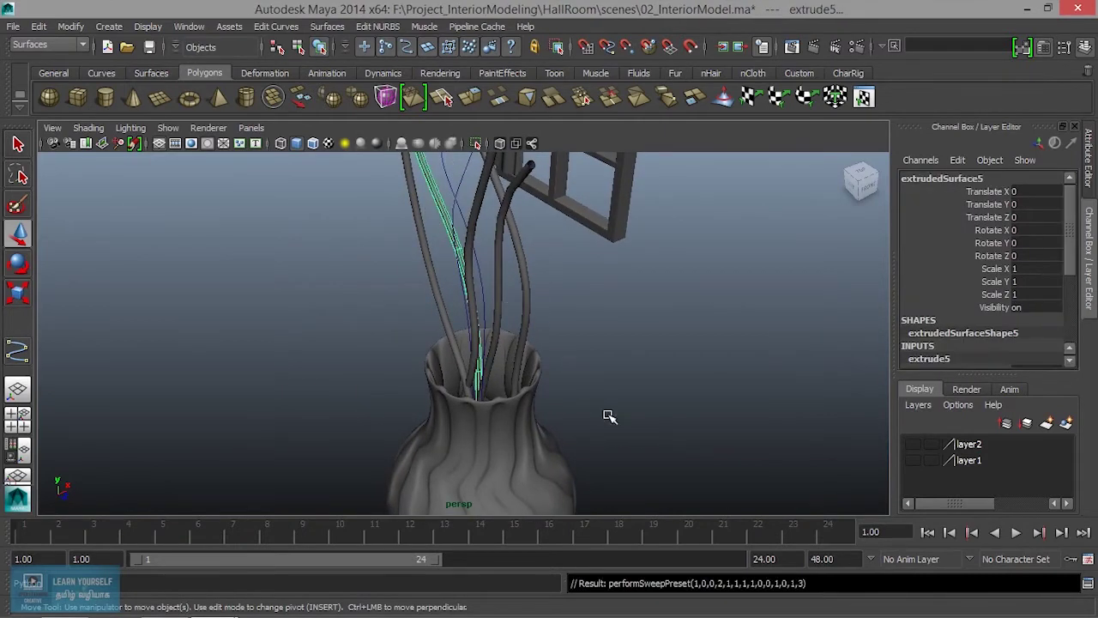
alt+drag(589, 387, 591, 186)
click(563, 400)
click(433, 352)
mouse_move(512, 301)
alt+mouse_down()
mouse_move(544, 508)
mouse_move(415, 184)
alt+mouse_up()
shift+click(442, 214)
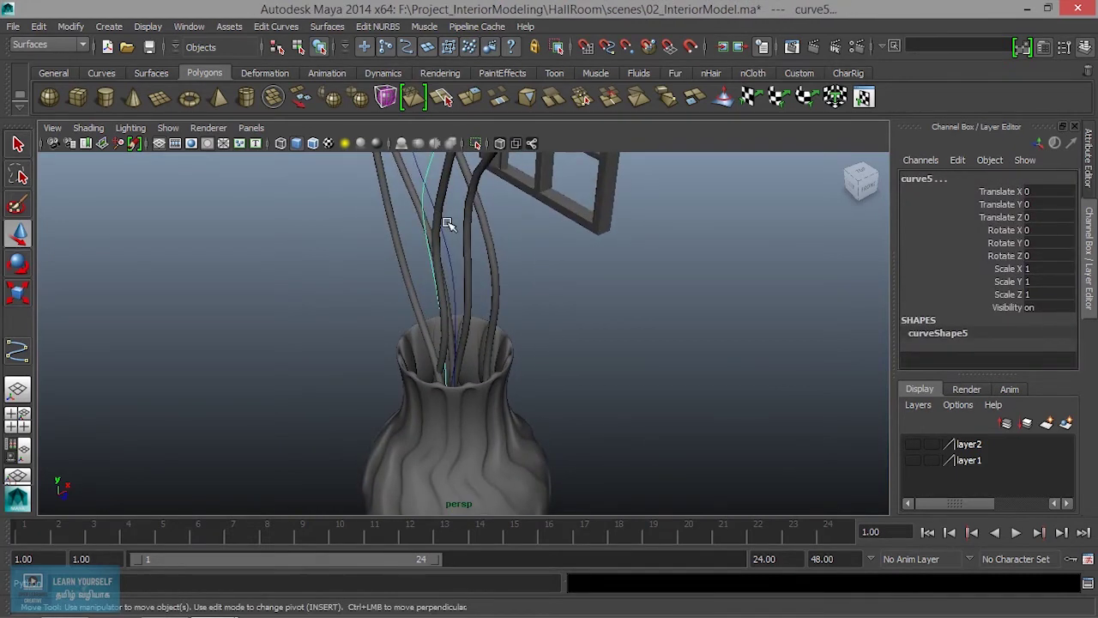
key(g)
Step: Extrude the last bare stem curve into a tube, reaching extrudedSurface7
alt+drag(595, 444, 555, 196)
click(554, 197)
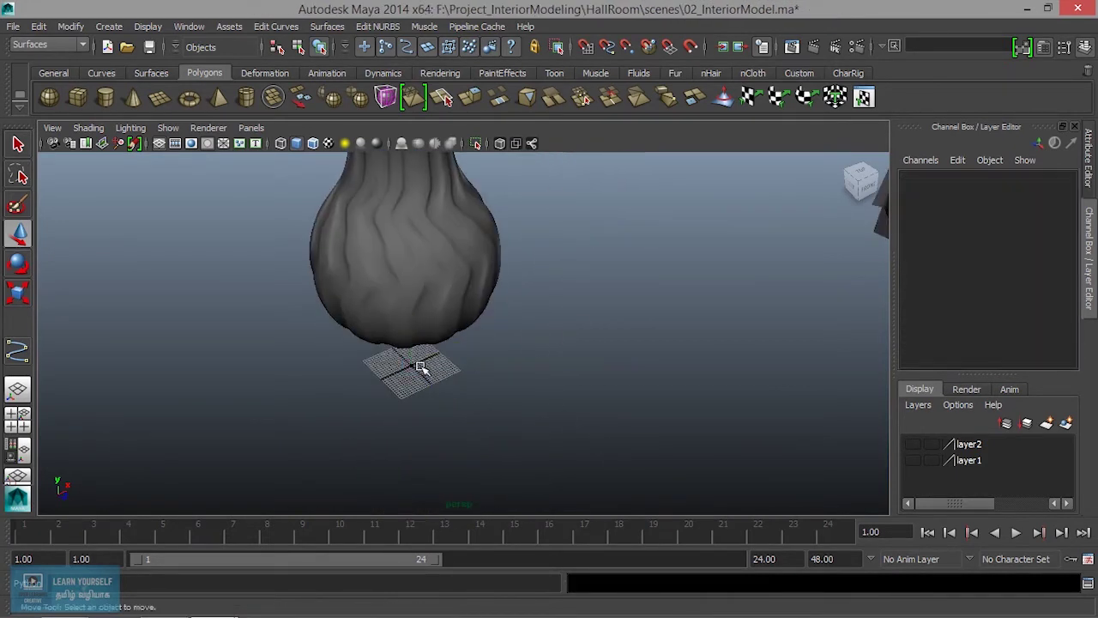
drag(453, 408, 453, 408)
alt+drag(453, 409, 422, 294)
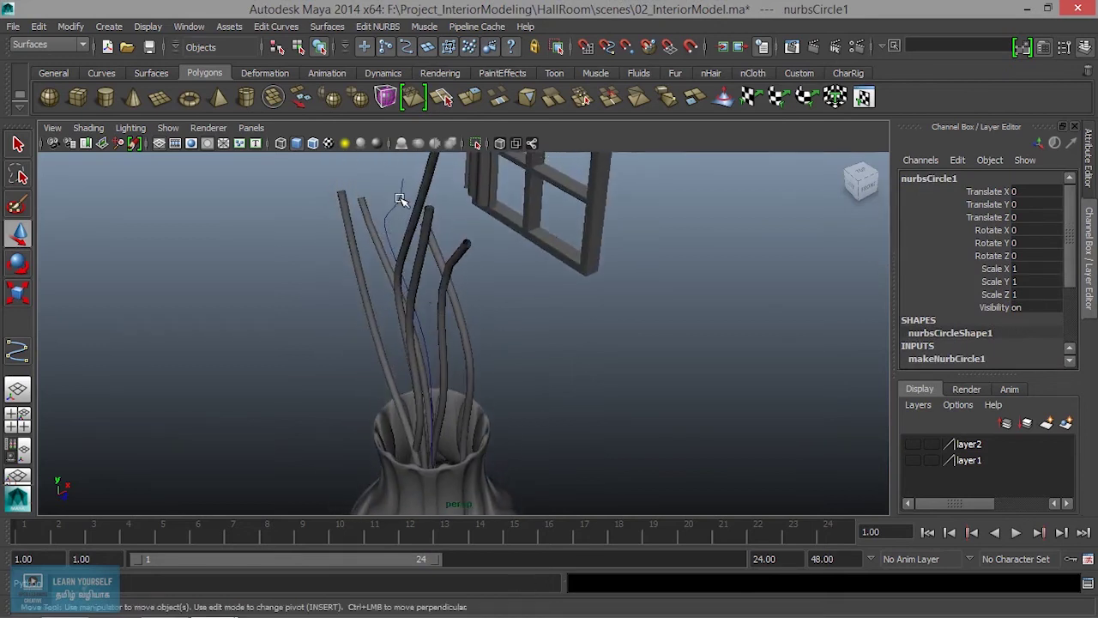
shift+click(400, 199)
key(g)
mouse_move(421, 238)
alt+mouse_down()
mouse_move(613, 386)
mouse_move(523, 447)
mouse_move(520, 375)
alt+mouse_up()
Step: Select the vase and all its tubes and group them as group8
click(584, 398)
alt+right_drag(520, 375, 667, 498)
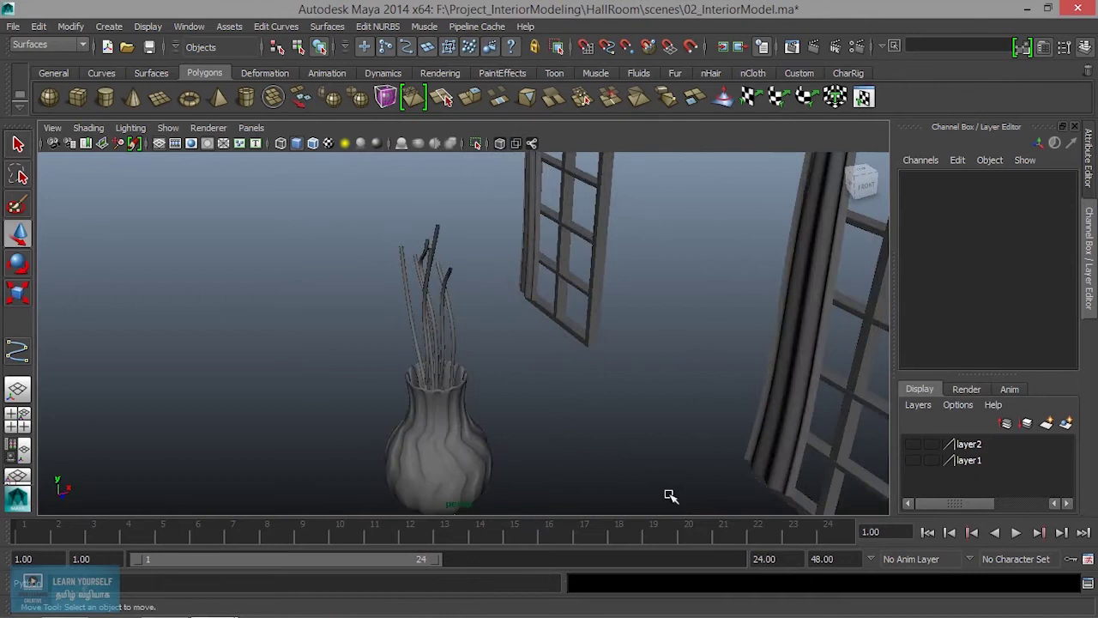
mouse_move(667, 497)
alt+middle_down()
mouse_move(511, 369)
mouse_move(549, 454)
alt+middle_up()
alt+right_drag(549, 454, 459, 461)
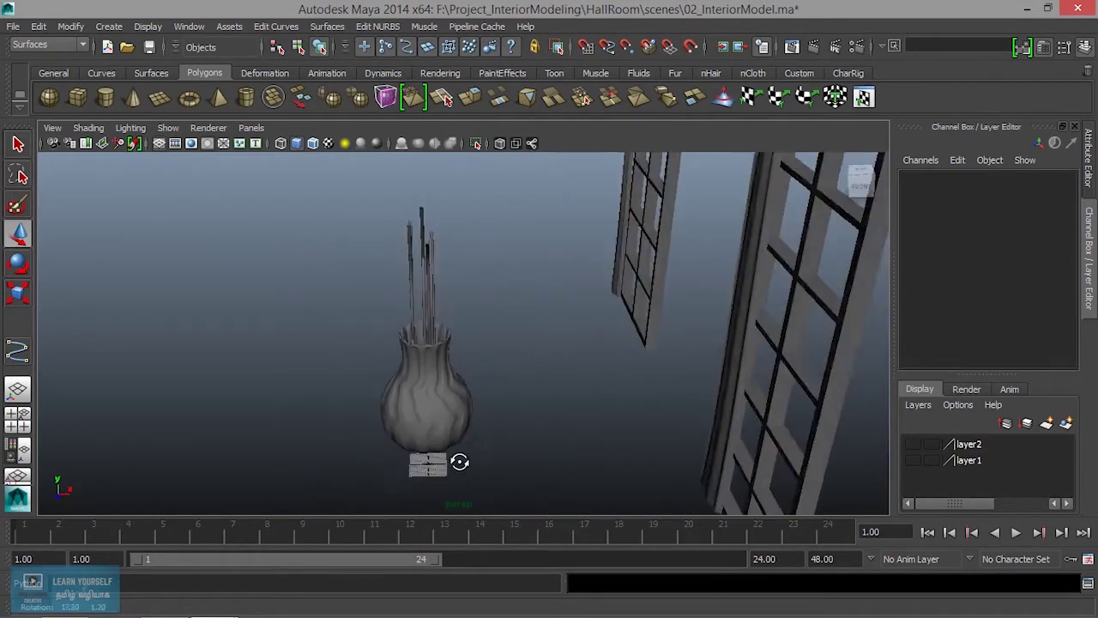
drag(575, 481, 481, 426)
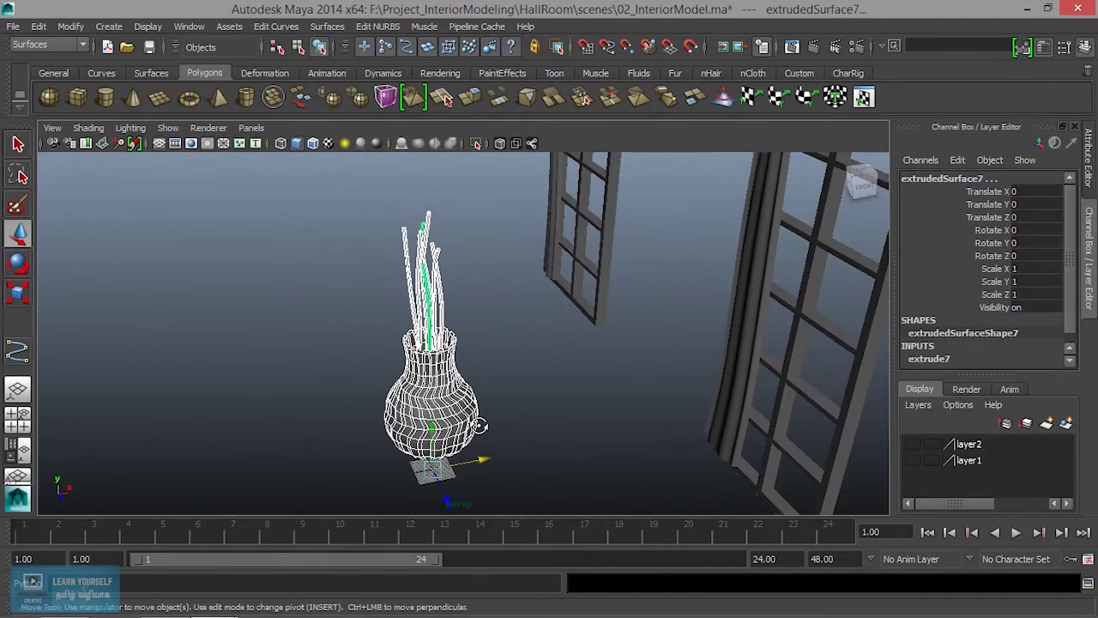
key(ctrl+g)
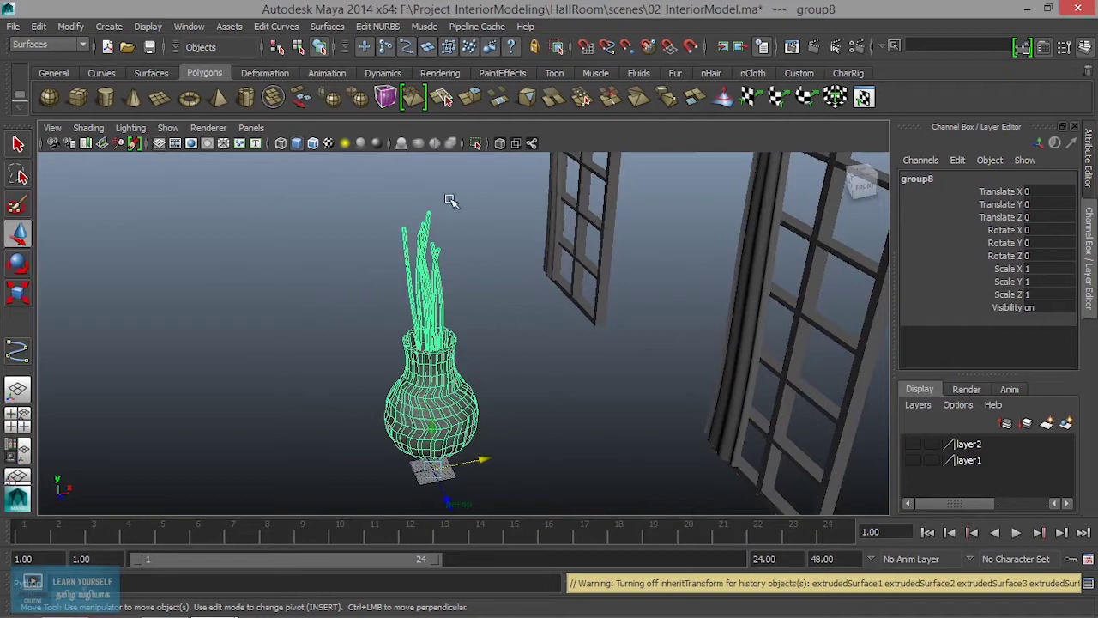
Step: Make layer2's room walls visible again and undo the accidental group move
click(913, 443)
mouse_move(555, 472)
alt+mouse_down()
mouse_move(574, 439)
mouse_move(552, 461)
mouse_move(576, 386)
mouse_move(558, 412)
mouse_move(318, 386)
mouse_move(750, 409)
mouse_move(402, 410)
mouse_move(703, 426)
mouse_move(453, 431)
alt+mouse_up()
key(ctrl+z)
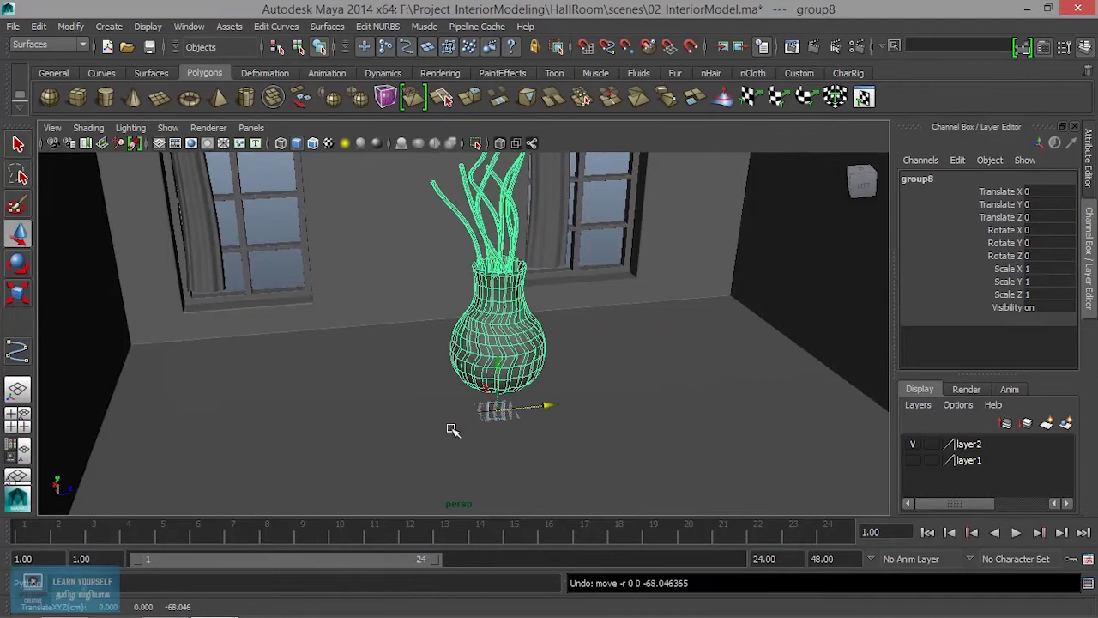
Step: Hide layer2 and delete construction history from the vase and its tubes
click(913, 443)
alt+drag(678, 417, 567, 384)
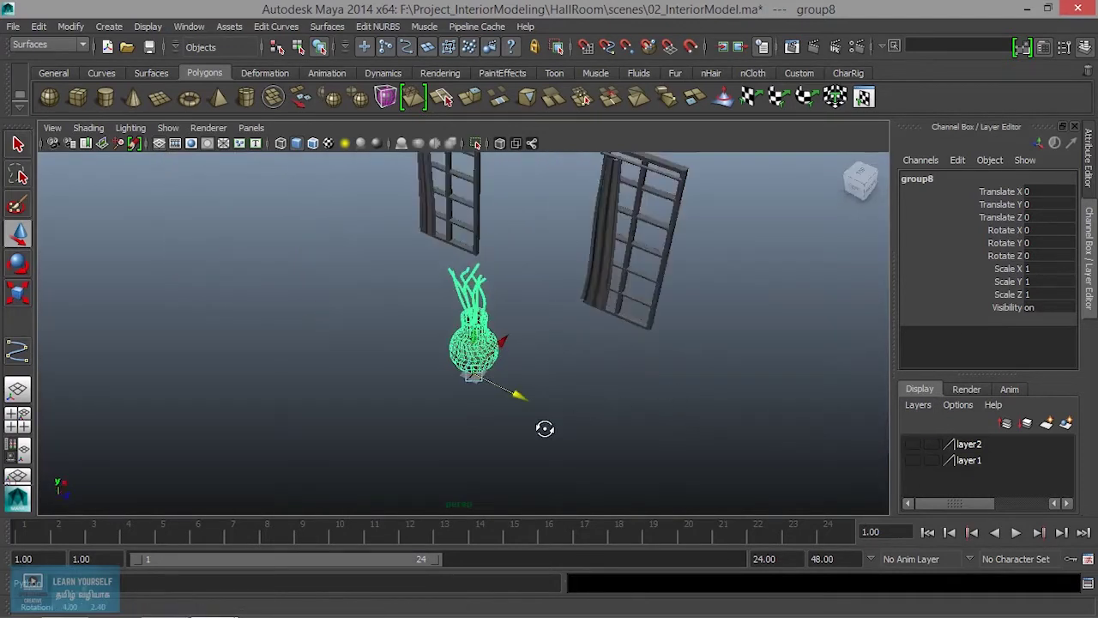
drag(368, 269, 492, 395)
alt+drag(601, 453, 550, 377)
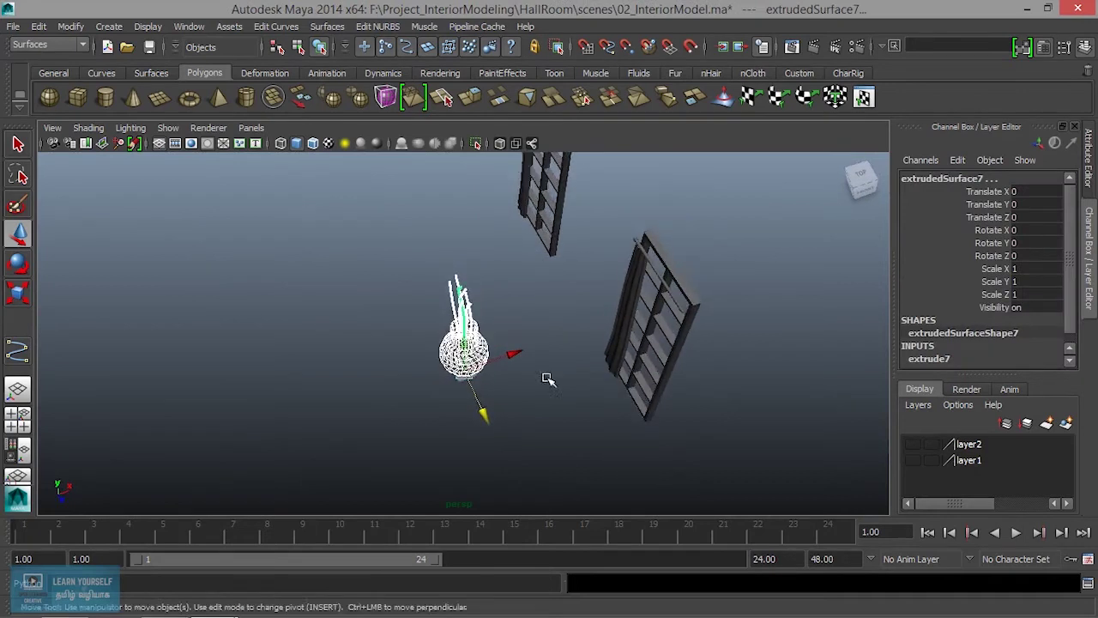
click(38, 27)
mouse_move(76, 193)
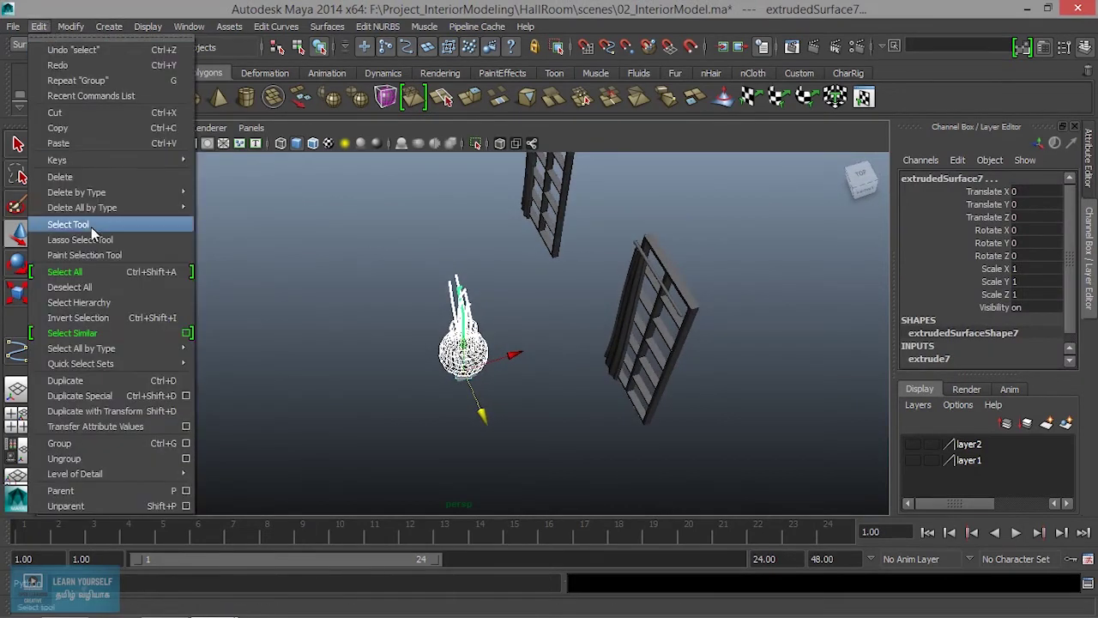
click(221, 203)
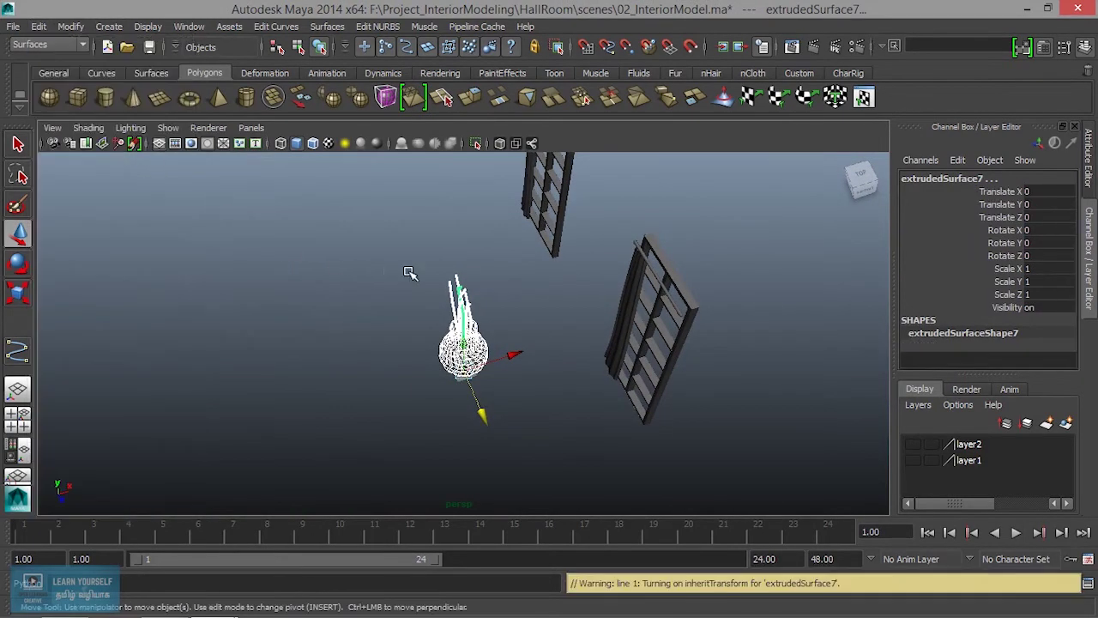
Step: Regroup the vase and tubes as group8, move it 17.063 along Z, and show layer2
click(387, 270)
click(439, 350)
click(503, 403)
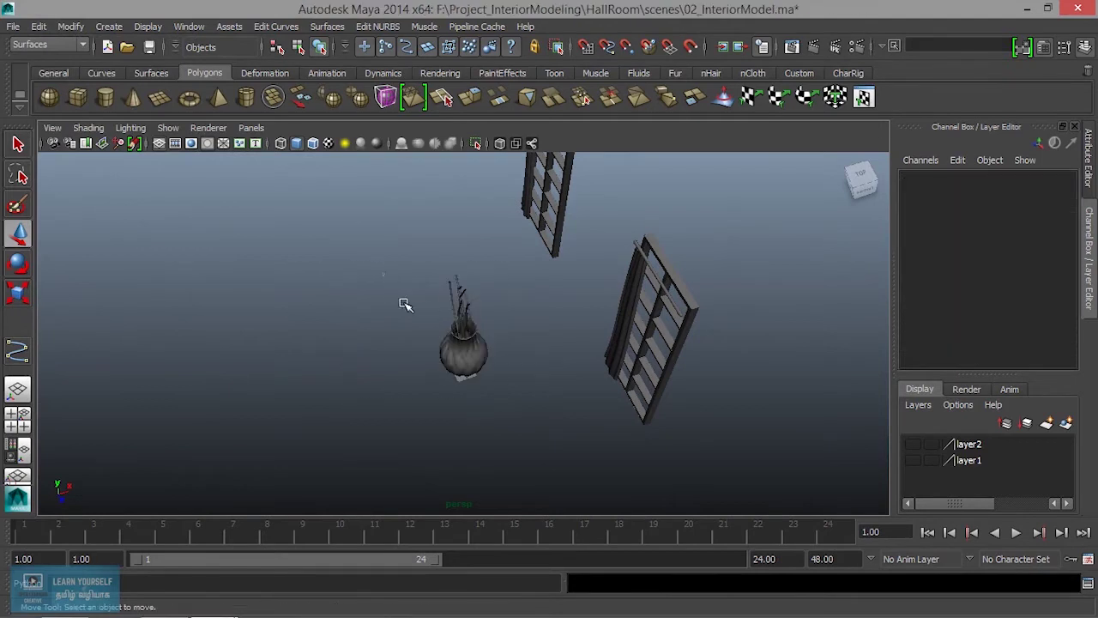
drag(384, 273, 506, 393)
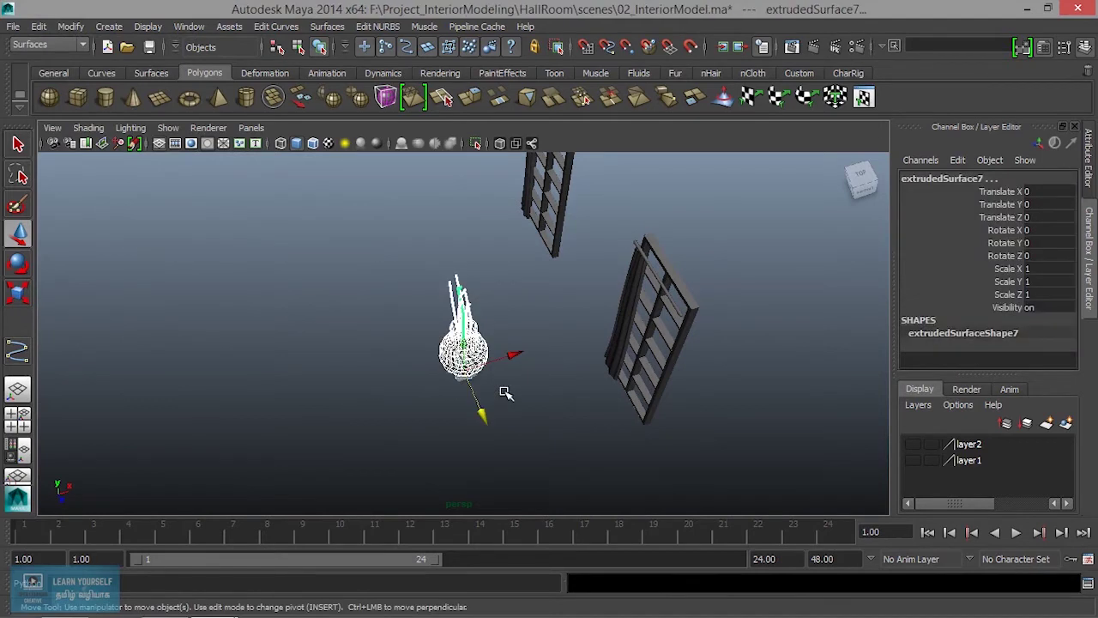
key(ctrl+g)
mouse_move(474, 424)
mouse_down()
mouse_move(466, 407)
mouse_move(560, 346)
mouse_move(673, 455)
mouse_up()
click(913, 444)
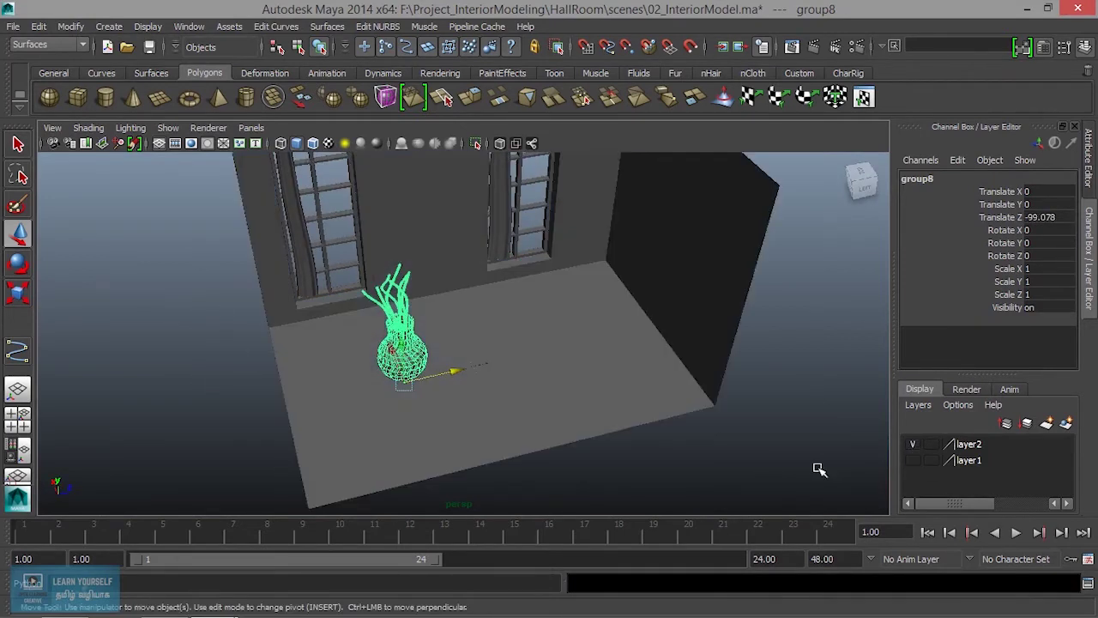
Step: In the top view, move group8 to the window corner and scale it to 0.446
alt+drag(821, 471, 572, 412)
key(space)
key(space)
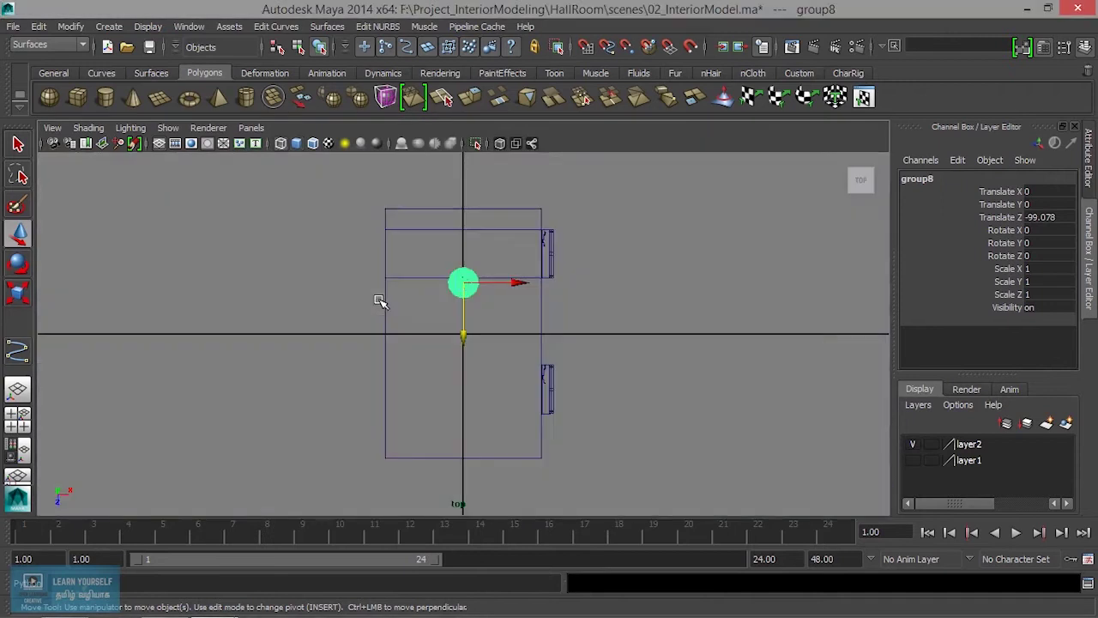
scroll(470, 348, up, 3)
scroll(532, 381, up, 2)
alt+middle_drag(532, 380, 513, 471)
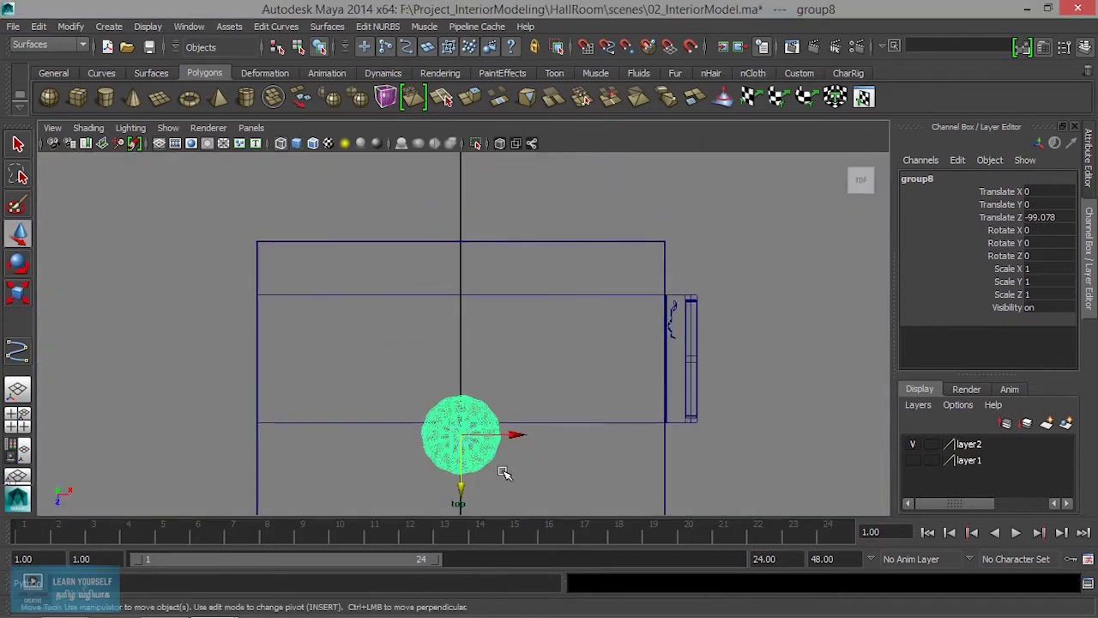
drag(463, 442, 637, 282)
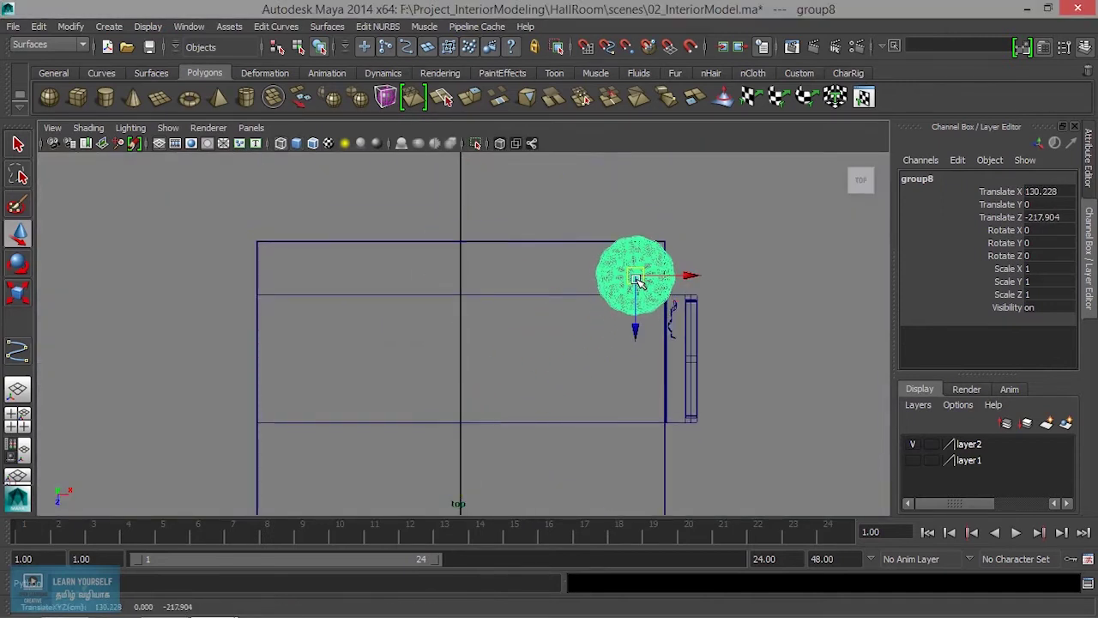
key(r)
drag(637, 277, 493, 286)
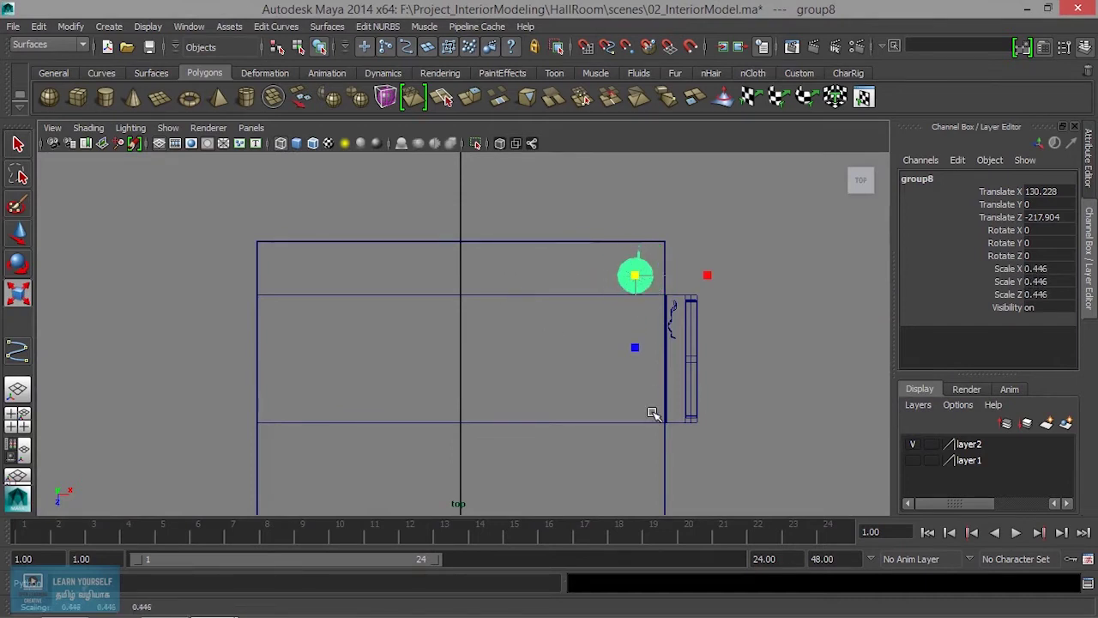
Step: Lower group8 to the floor and slide it toward the wall, ending at X 130.228, Y -6.762, Z -227.399
key(space)
key(space)
key(f)
mouse_move(446, 321)
alt+mouse_down()
mouse_move(380, 312)
mouse_move(461, 248)
mouse_move(517, 260)
mouse_move(491, 293)
alt+mouse_up()
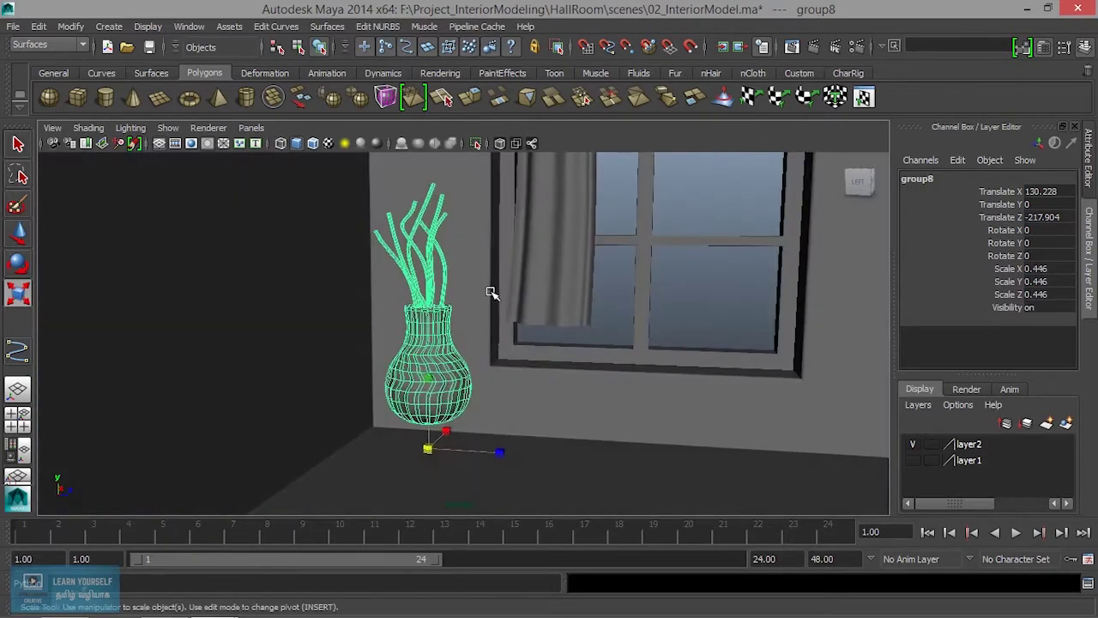
key(w)
key(space)
key(space)
key(f)
scroll(657, 431, up, 3)
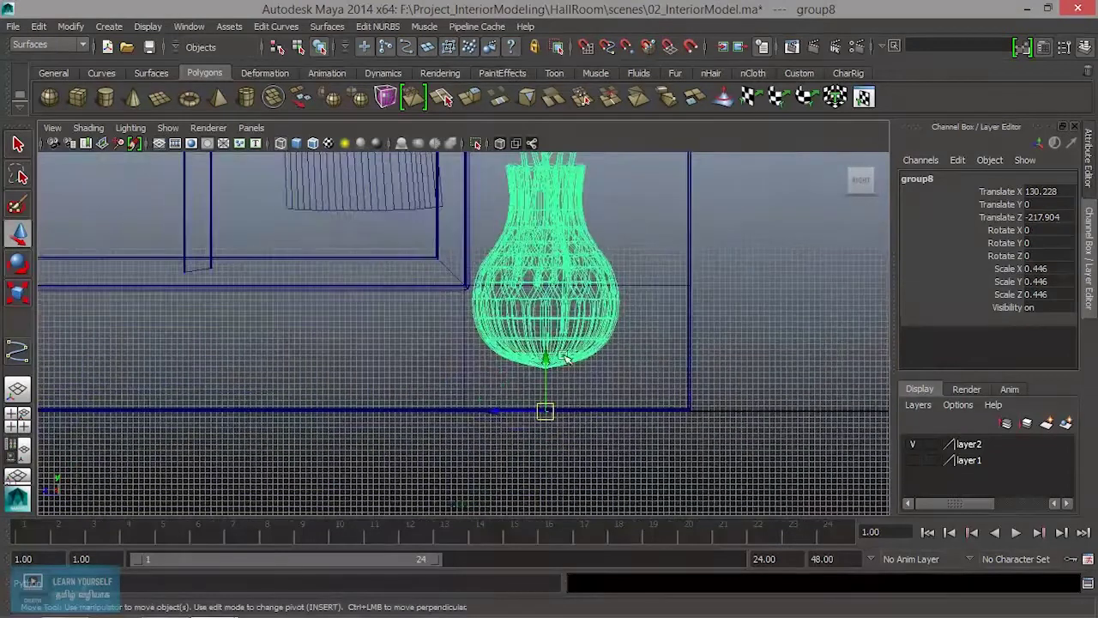
drag(549, 360, 550, 398)
drag(496, 455, 547, 455)
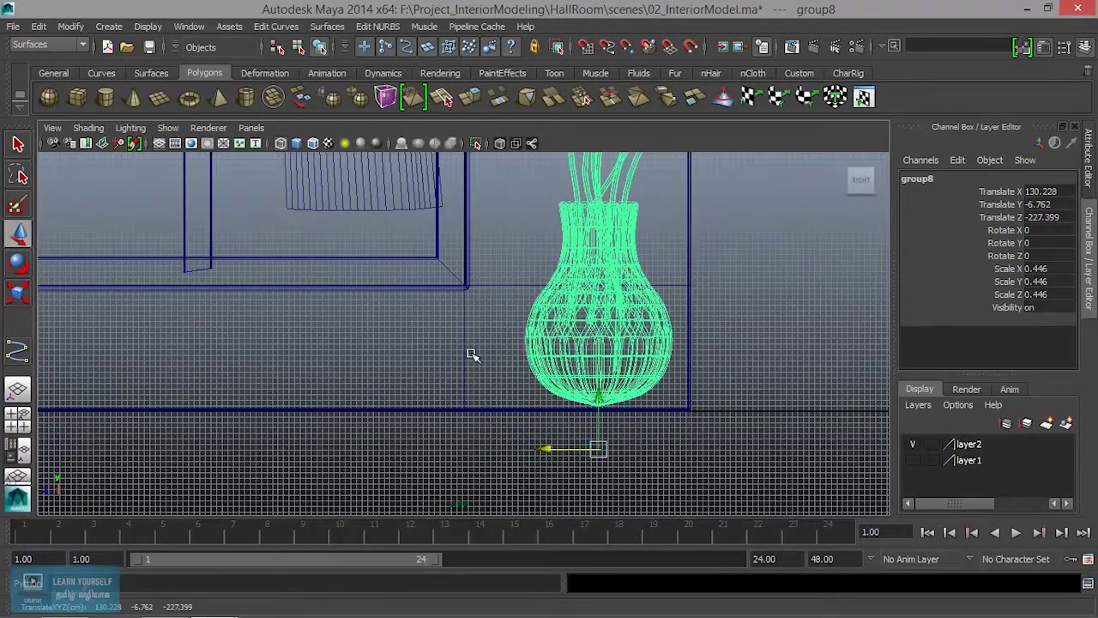
key(space)
Step: Move group8 along X toward the wall to Translate X 137.291
key(f)
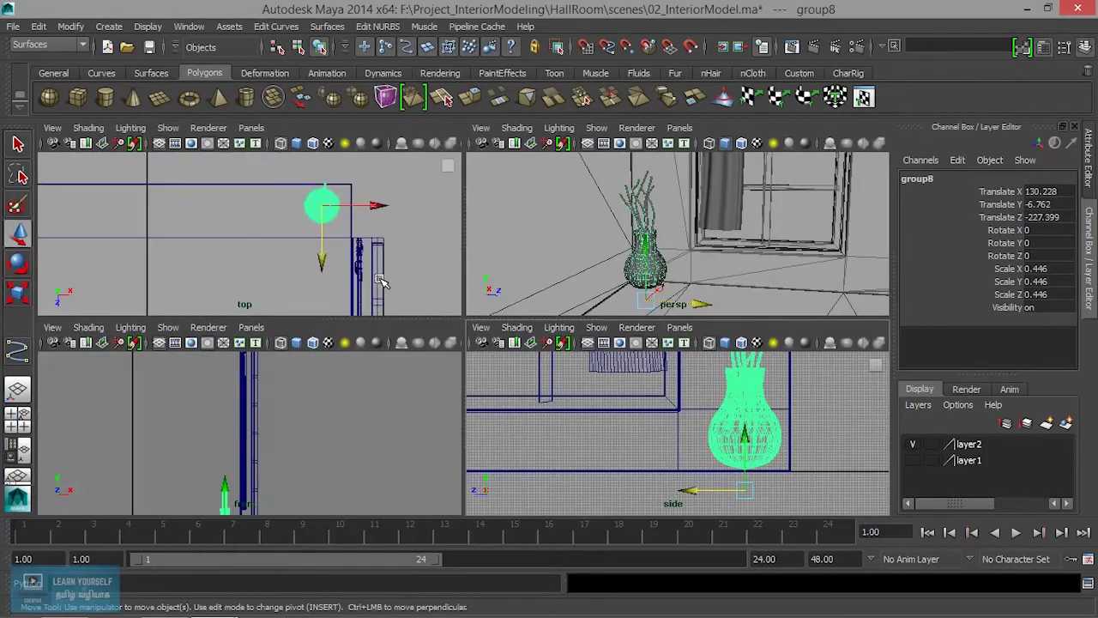
mouse_move(302, 247)
mouse_down()
mouse_move(361, 245)
mouse_move(340, 255)
mouse_up()
key(space)
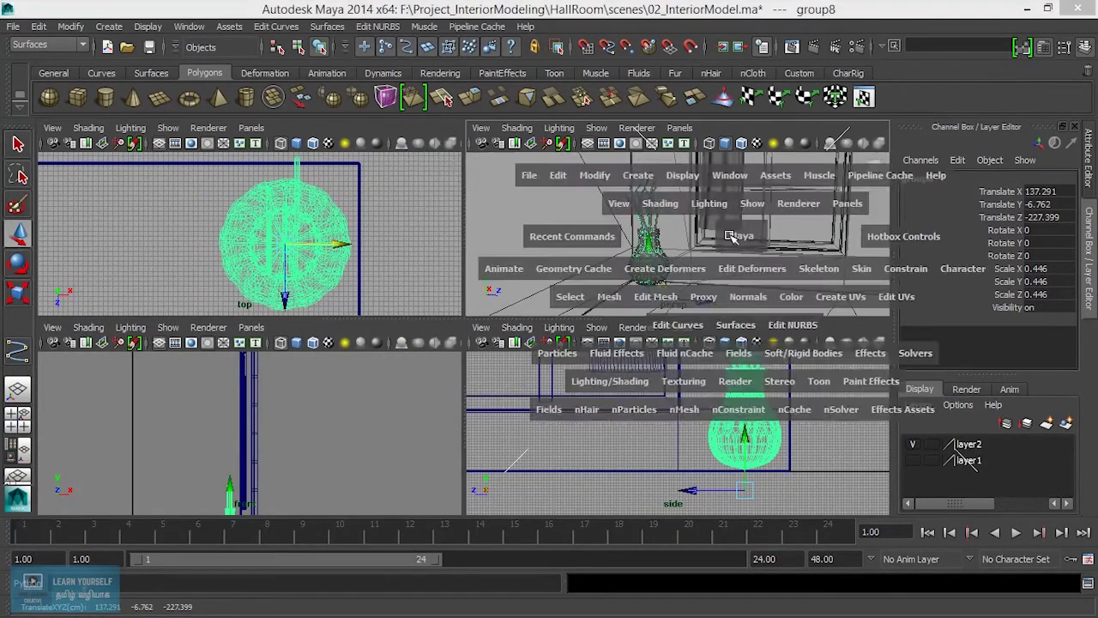
mouse_move(588, 306)
alt+mouse_down()
mouse_move(527, 344)
mouse_move(404, 296)
mouse_move(518, 371)
alt+mouse_up()
scroll(517, 371, up, 2)
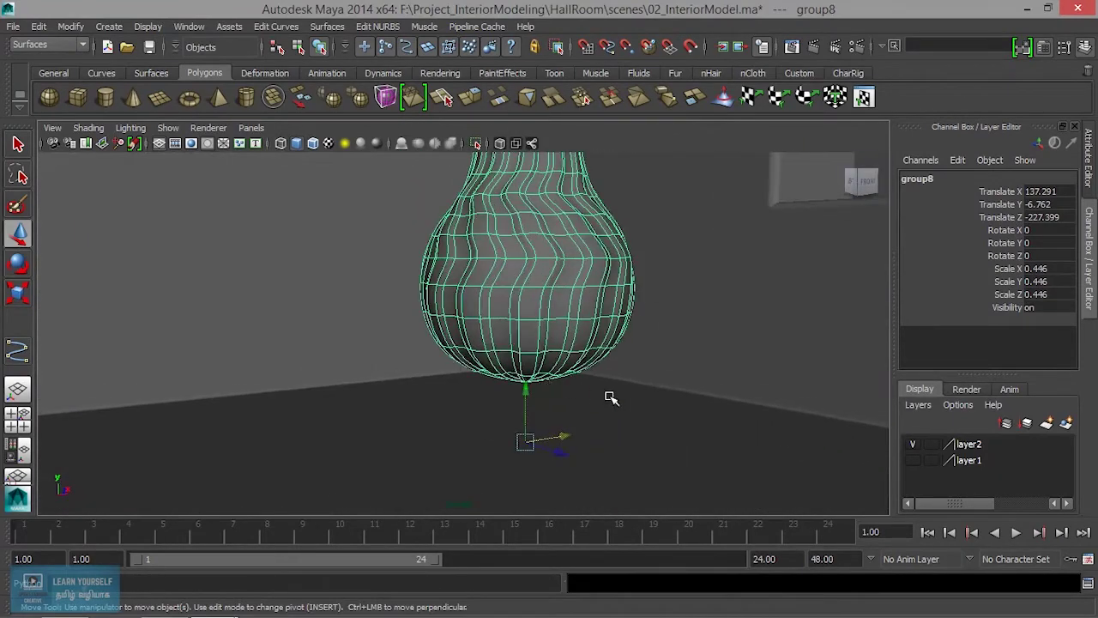
key(space)
key(space)
mouse_move(677, 398)
alt+middle_down()
mouse_move(419, 260)
mouse_move(504, 418)
alt+middle_up()
Step: In the side view, select the vase's bottom vertices and scale them flat in Y
right_drag(534, 252, 461, 249)
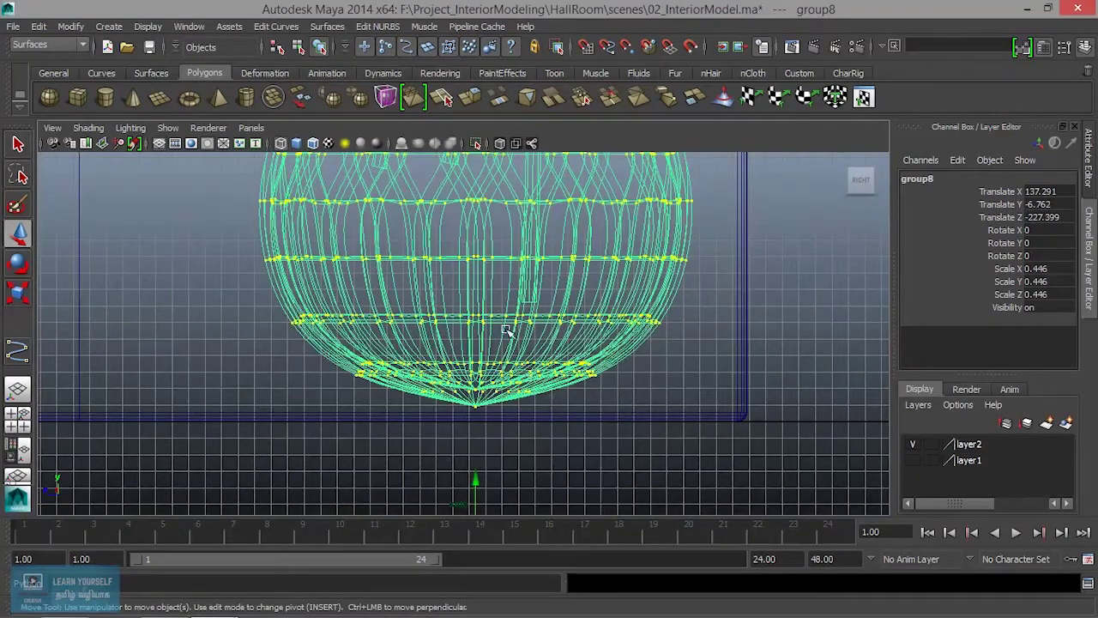
click(564, 423)
click(445, 369)
right_click(496, 365)
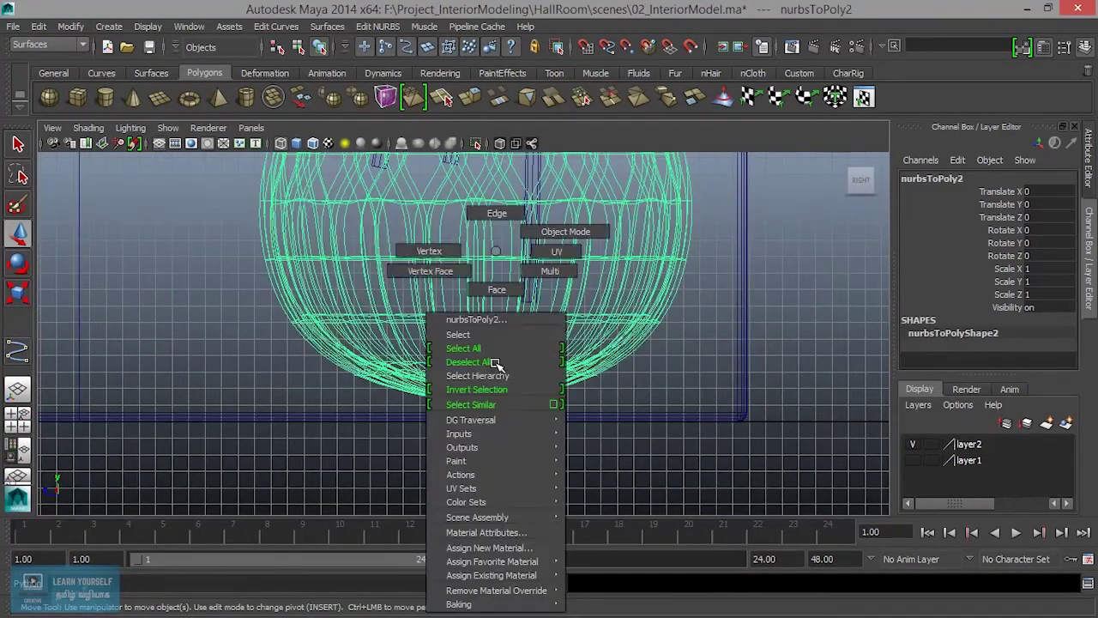
click(427, 251)
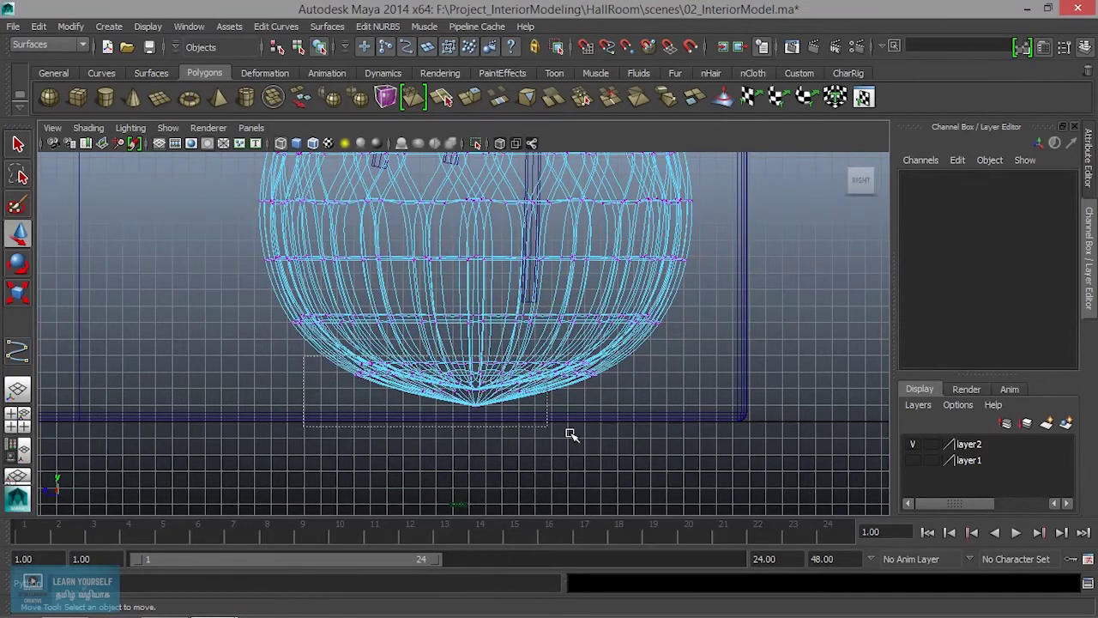
drag(666, 457, 656, 452)
key(r)
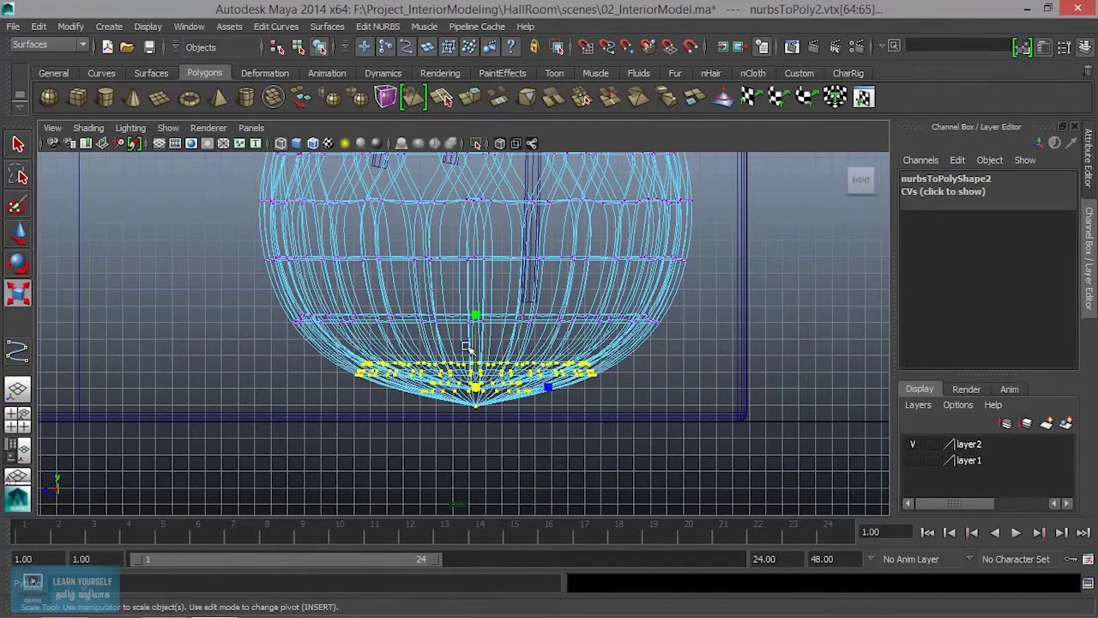
mouse_move(478, 317)
mouse_down()
mouse_move(478, 367)
mouse_move(592, 432)
mouse_up()
Step: Return the vase to object mode and select the whole vase group
right_drag(649, 250, 650, 337)
click(710, 236)
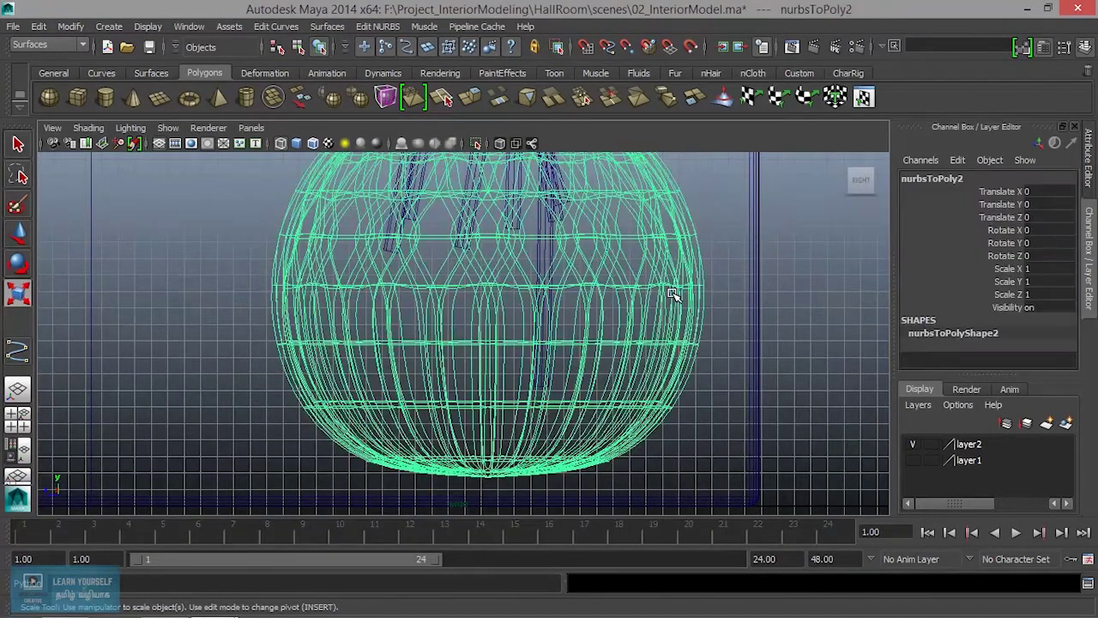
key(ctrl+g)
scroll(615, 399, down, 3)
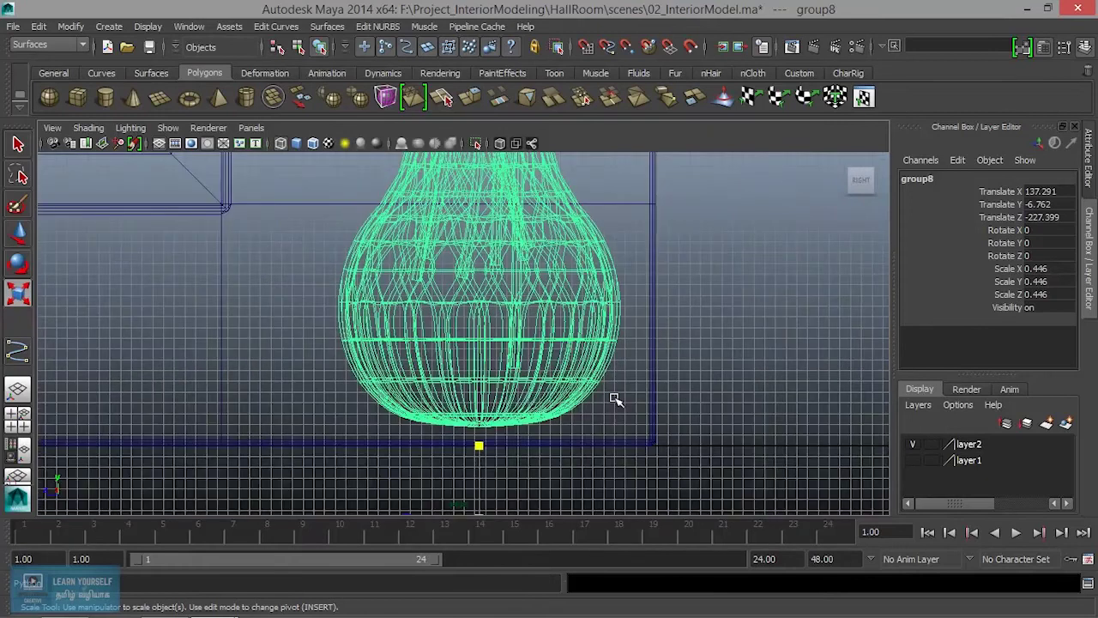
Step: Center the vase group's pivot and lower it to Translate Y -8.188 onto the floor
key(w)
click(70, 26)
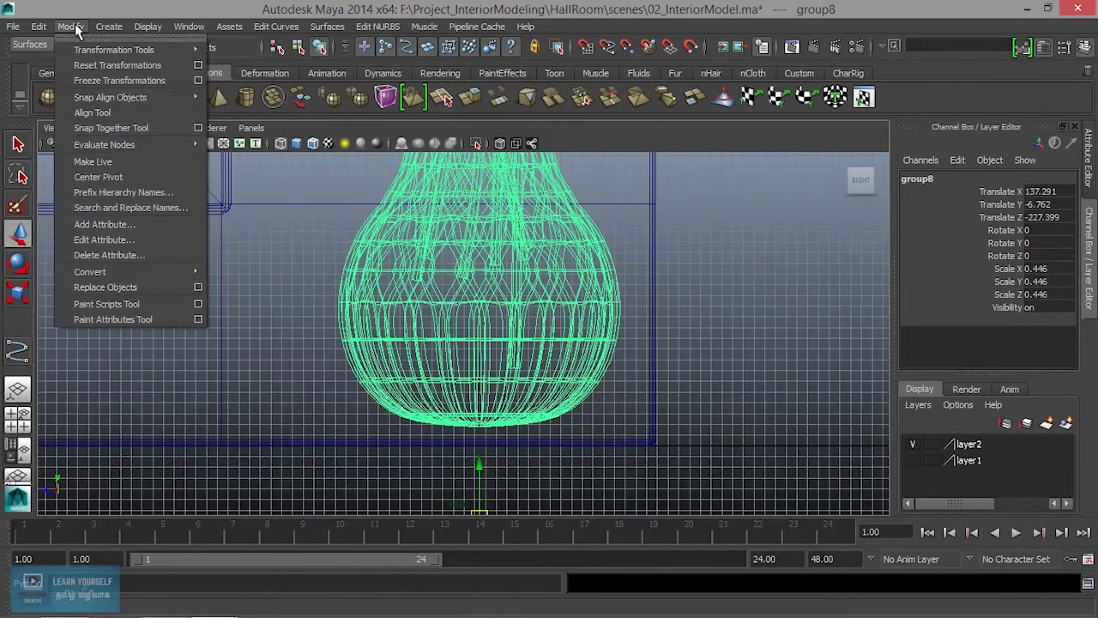
click(104, 169)
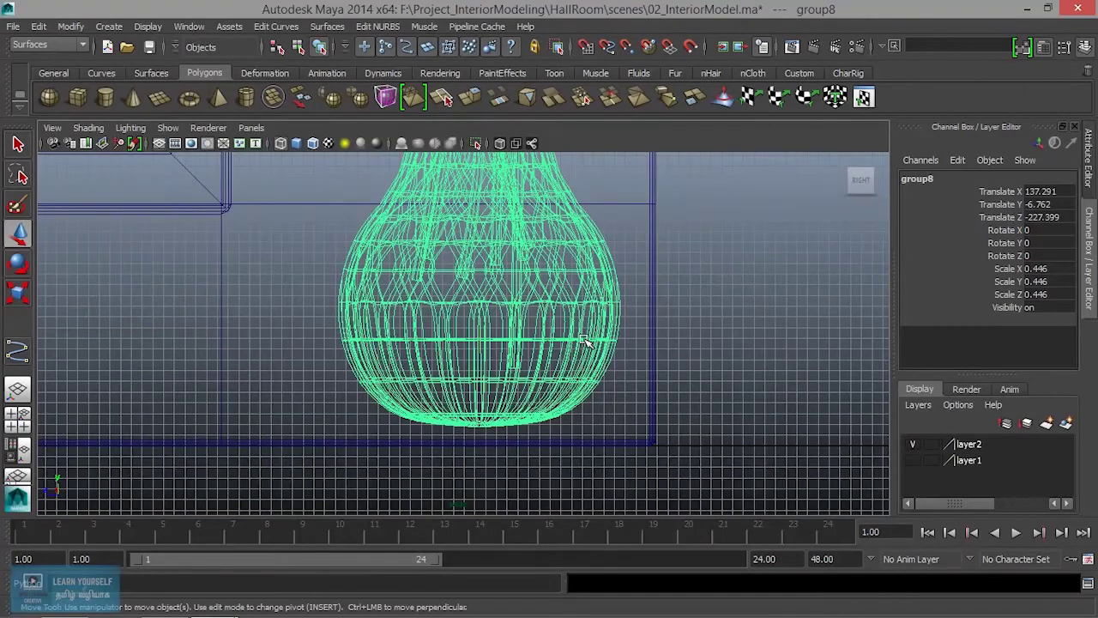
scroll(583, 341, down, 2)
scroll(504, 250, down, 2)
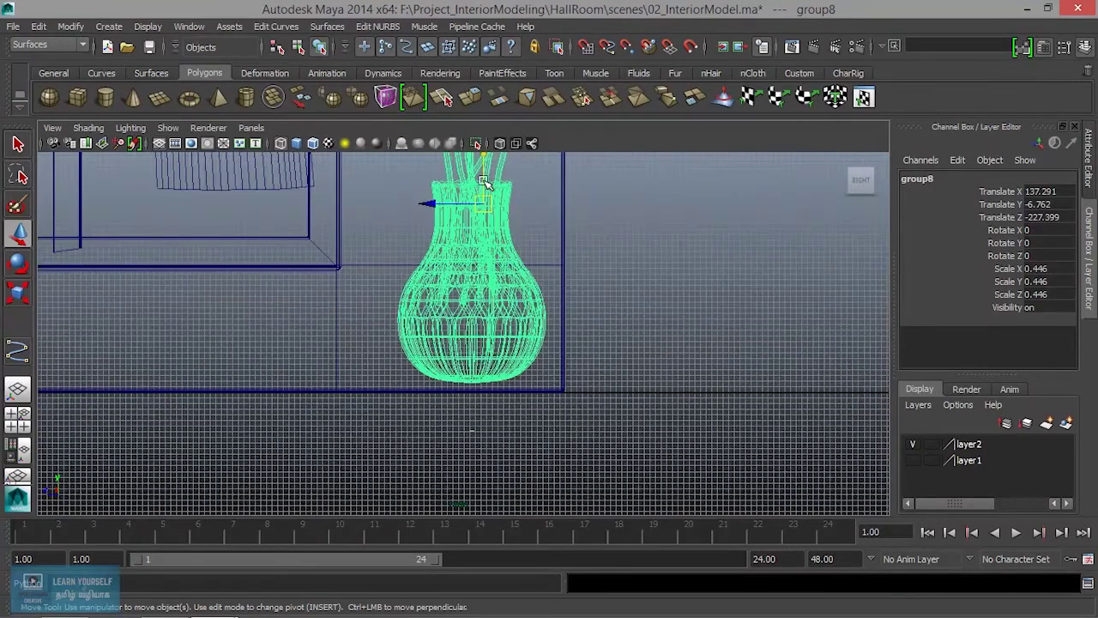
drag(485, 183, 486, 183)
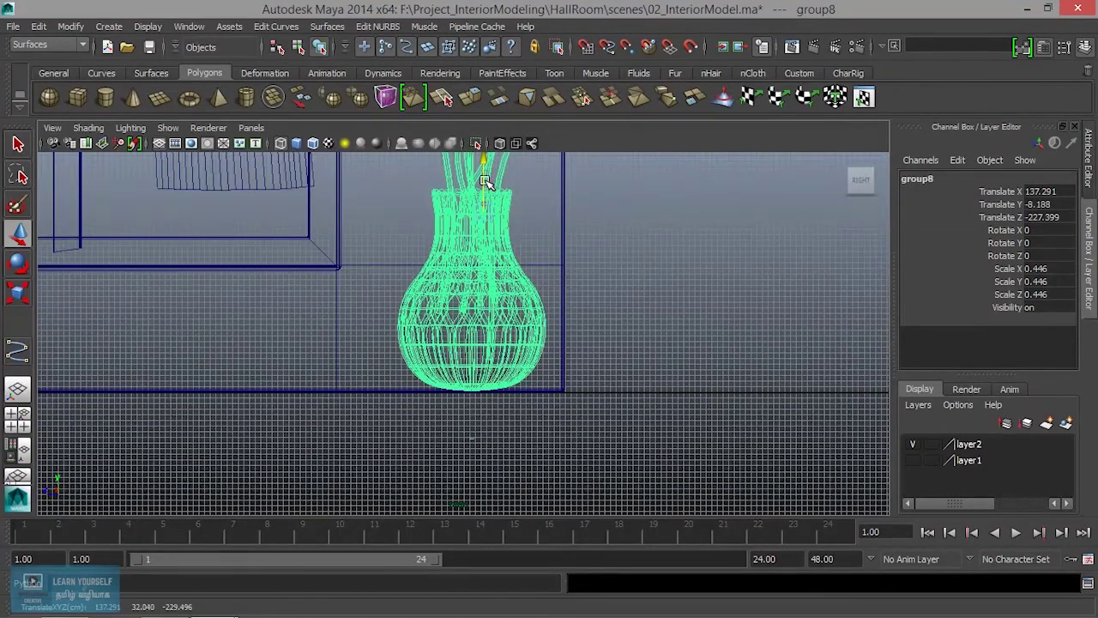
Step: Tumble the perspective view toward the window corner and select the vase
key(space)
key(space)
scroll(587, 317, down, 3)
mouse_move(591, 346)
alt+mouse_down()
mouse_move(550, 367)
mouse_move(532, 392)
alt+mouse_up()
click(701, 253)
mouse_move(724, 318)
alt+mouse_down()
mouse_move(726, 337)
mouse_move(693, 336)
alt+mouse_up()
alt+drag(613, 343, 657, 343)
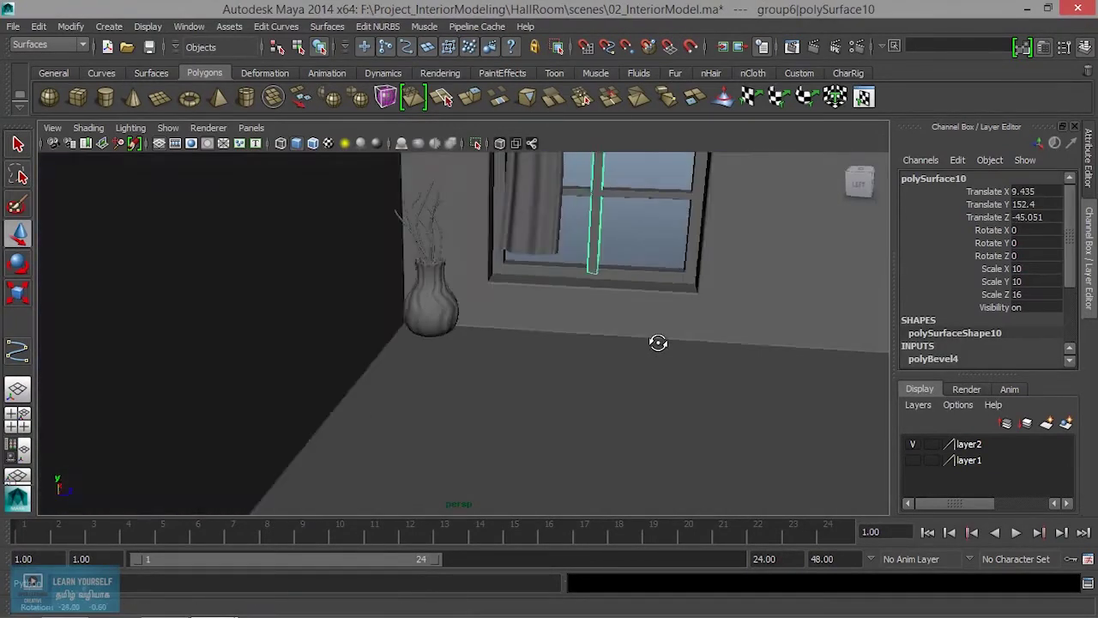
alt+middle_drag(657, 343, 539, 361)
mouse_move(539, 360)
alt+mouse_down()
mouse_move(481, 360)
mouse_move(540, 363)
alt+mouse_up()
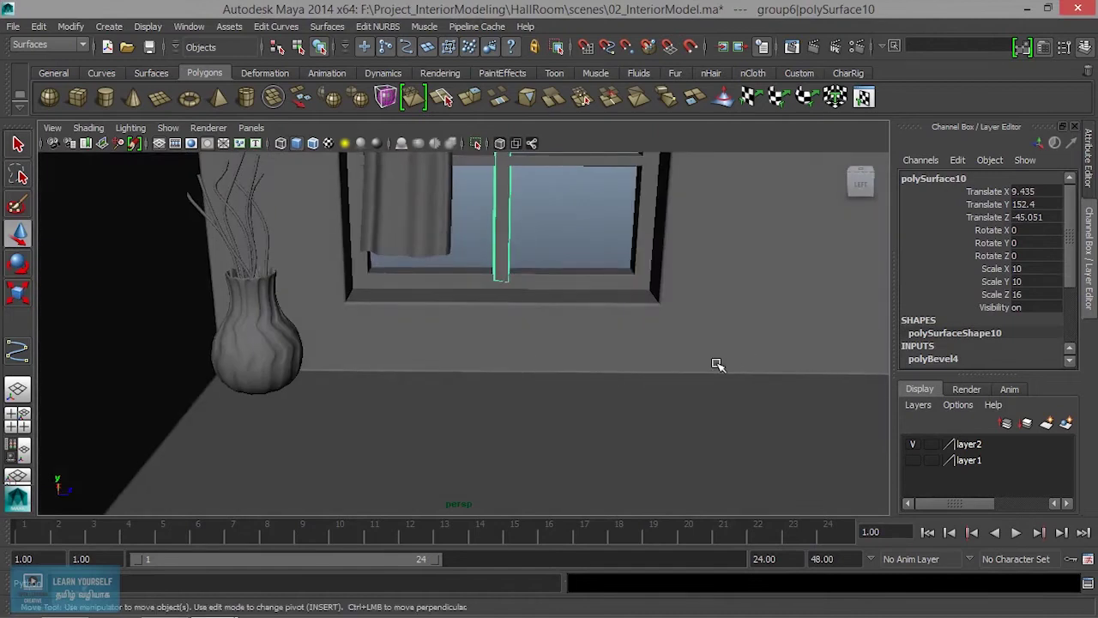
scroll(680, 388, down, 2)
mouse_move(680, 388)
alt+mouse_down()
mouse_move(644, 421)
mouse_move(278, 386)
alt+mouse_up()
click(224, 369)
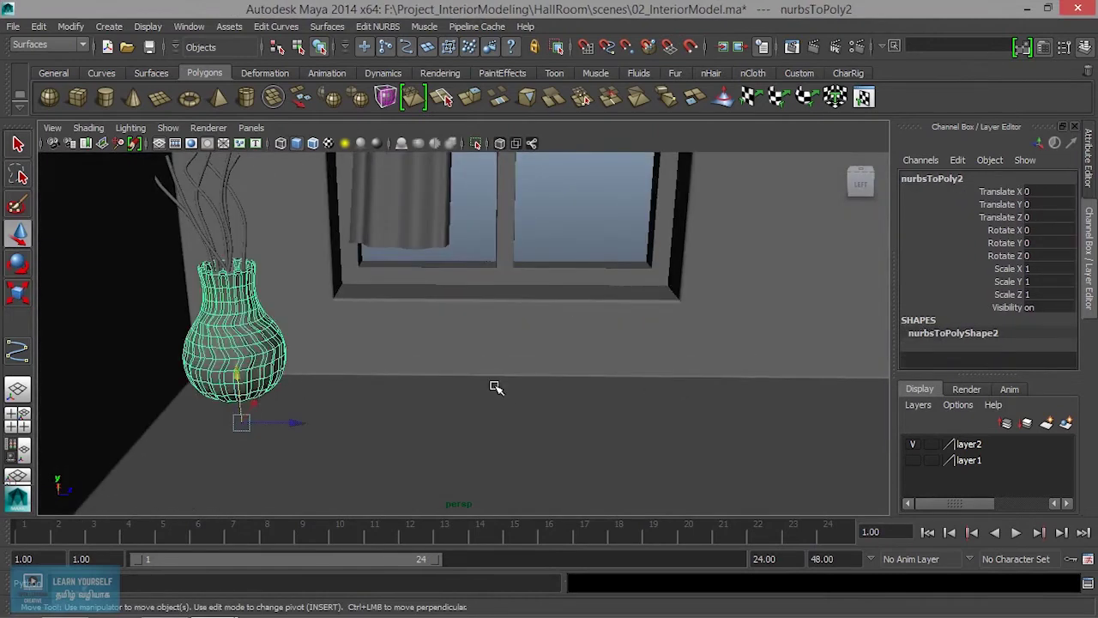
Step: Duplicate group8 and place the copy at Translate Z -90.128, rotated 55.382 degrees about Y
key(Up)
key(ctrl+d)
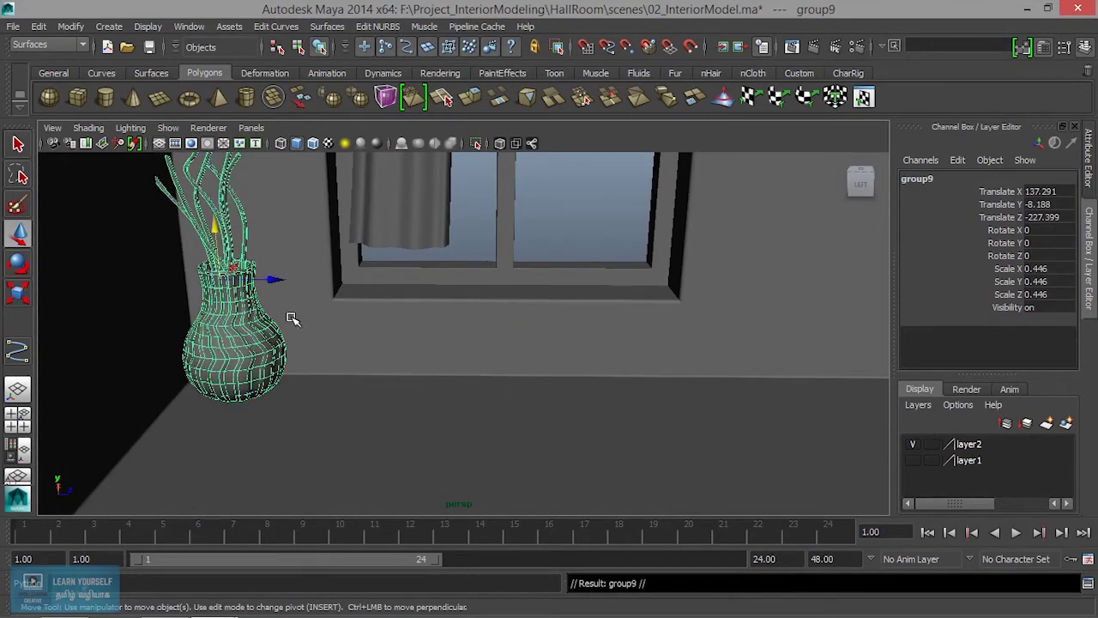
drag(275, 280, 776, 279)
mouse_move(776, 279)
alt+middle_down()
mouse_move(505, 414)
mouse_move(441, 314)
alt+middle_up()
mouse_move(441, 314)
mouse_down()
mouse_move(592, 341)
mouse_move(544, 314)
mouse_move(456, 338)
mouse_move(474, 340)
mouse_up()
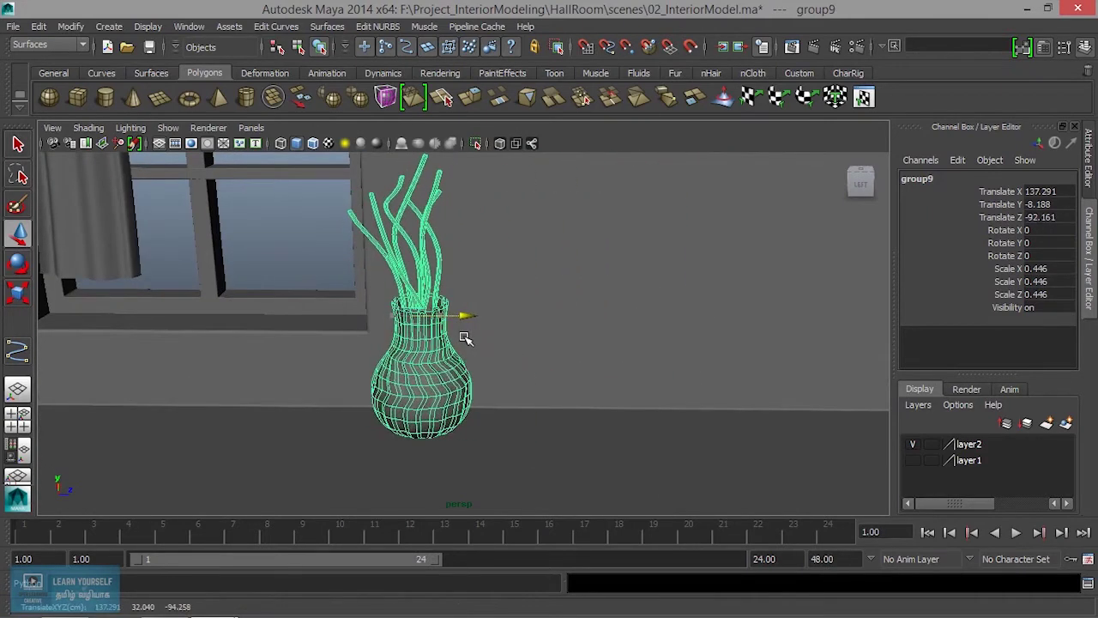
scroll(476, 350, down, 3)
key(e)
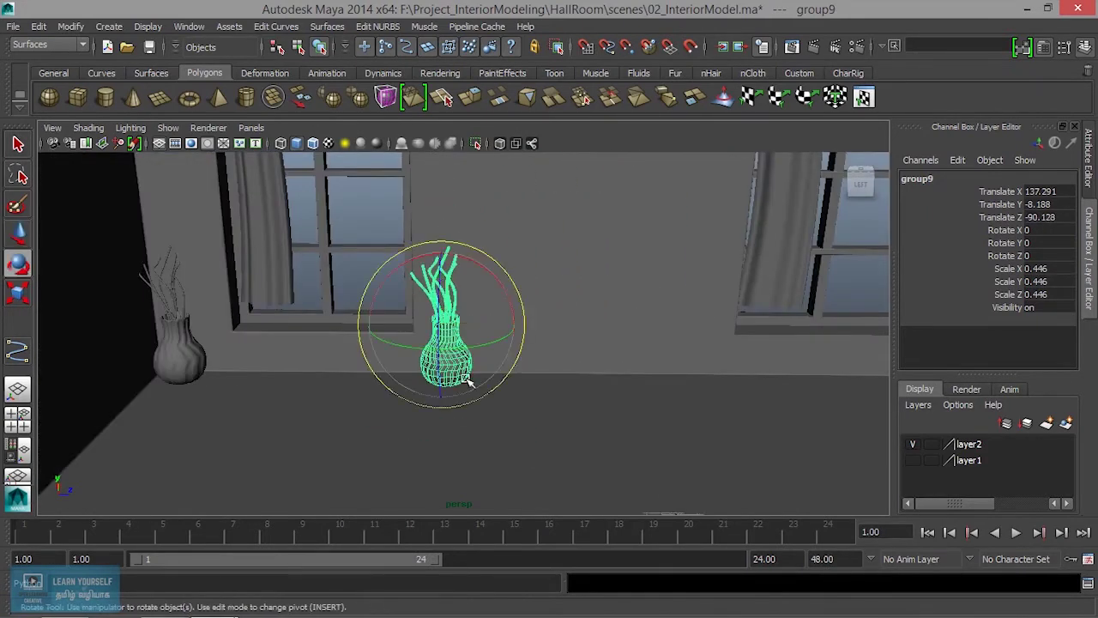
drag(478, 344, 518, 334)
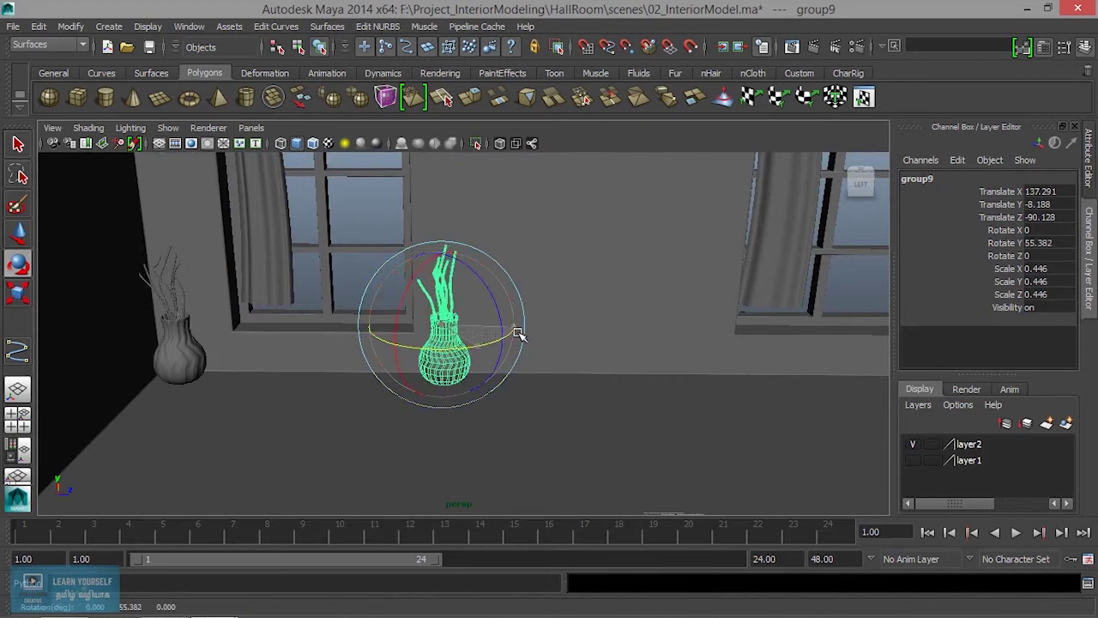
Step: Orbit and frame the room to view both vases by the window
click(552, 389)
scroll(547, 404, down, 3)
mouse_move(542, 417)
alt+mouse_down()
mouse_move(405, 421)
mouse_move(277, 375)
alt+mouse_up()
mouse_move(344, 400)
alt+mouse_down()
mouse_move(449, 426)
mouse_move(503, 404)
mouse_move(488, 399)
alt+mouse_up()
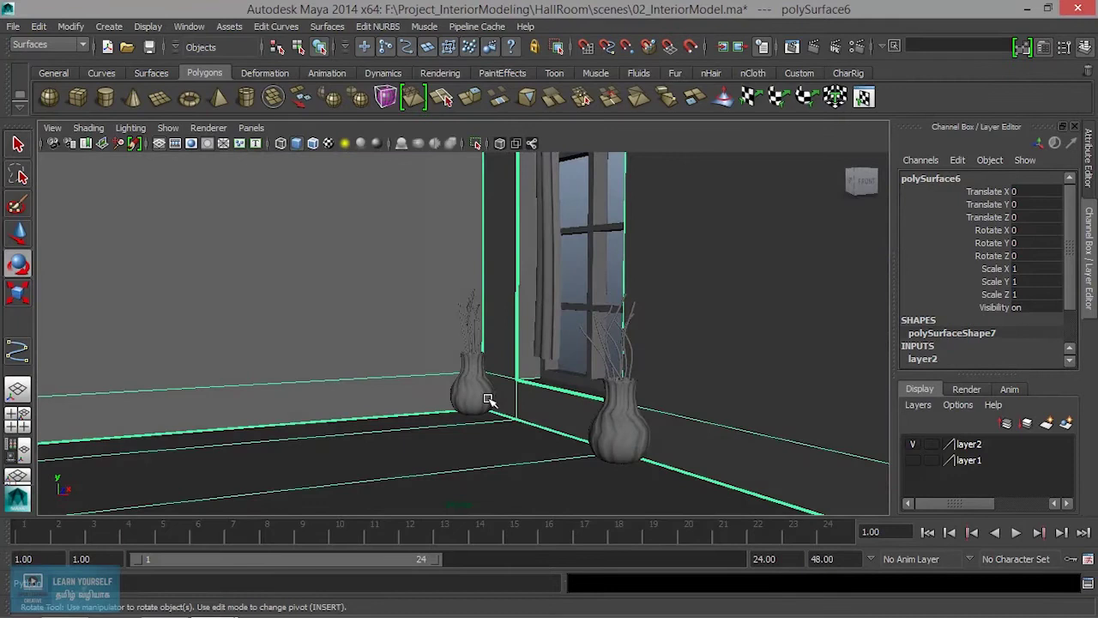
key(f)
mouse_move(510, 408)
mouse_down()
mouse_move(454, 368)
mouse_move(483, 418)
mouse_up()
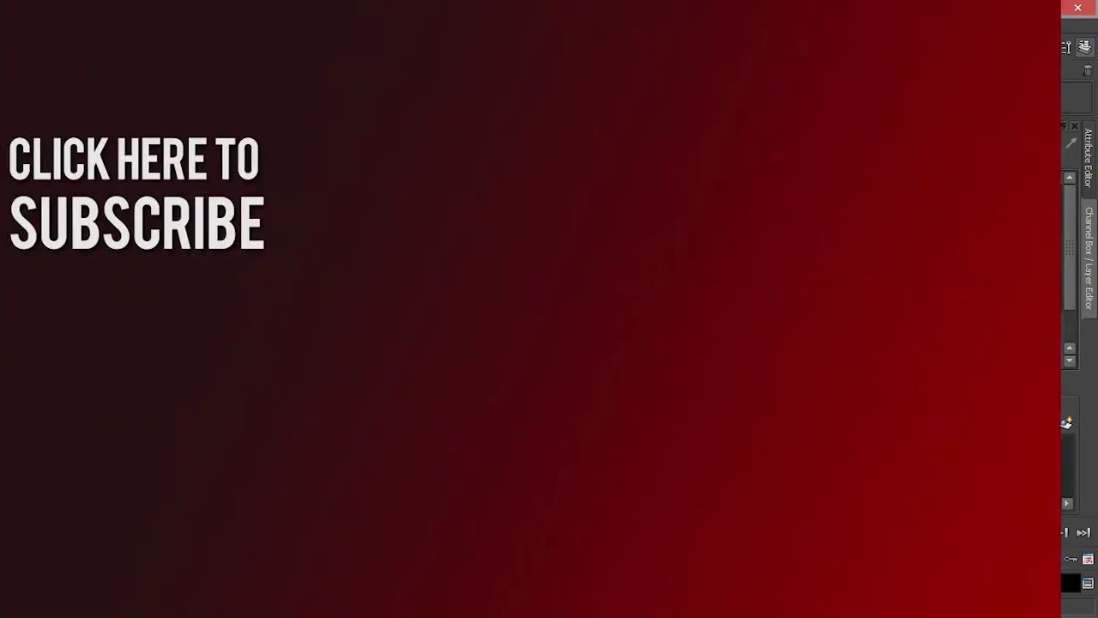